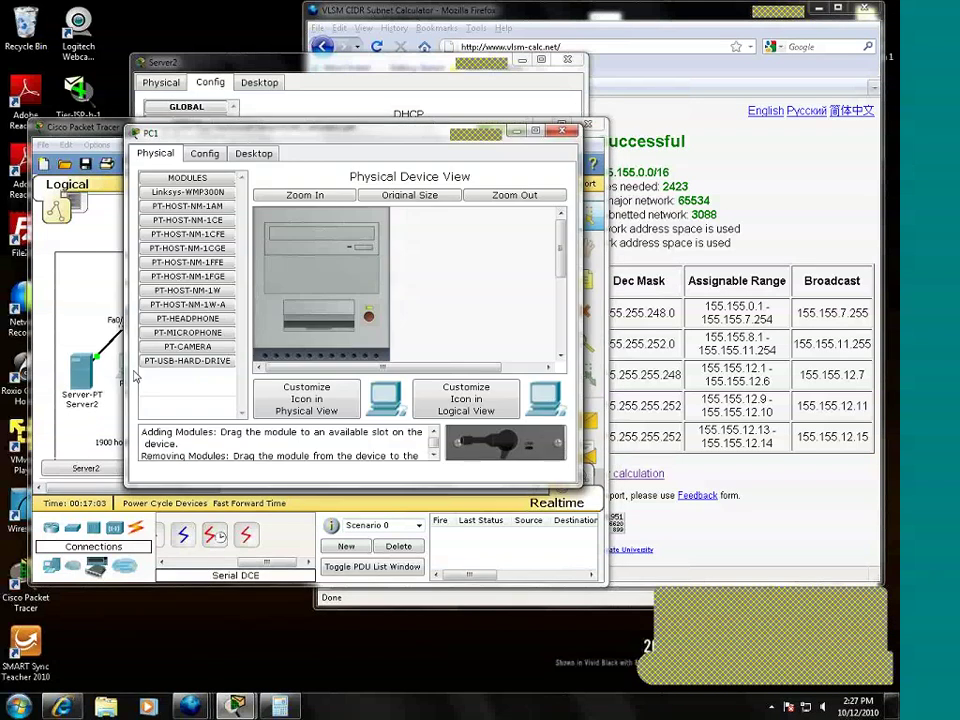
# Switch PC1 to DHCP so it gets 155.155.0.11, mask 255.255.248.0, gateway 155.155.0.1
pyautogui.click(253, 153)
pyautogui.click(155, 185)
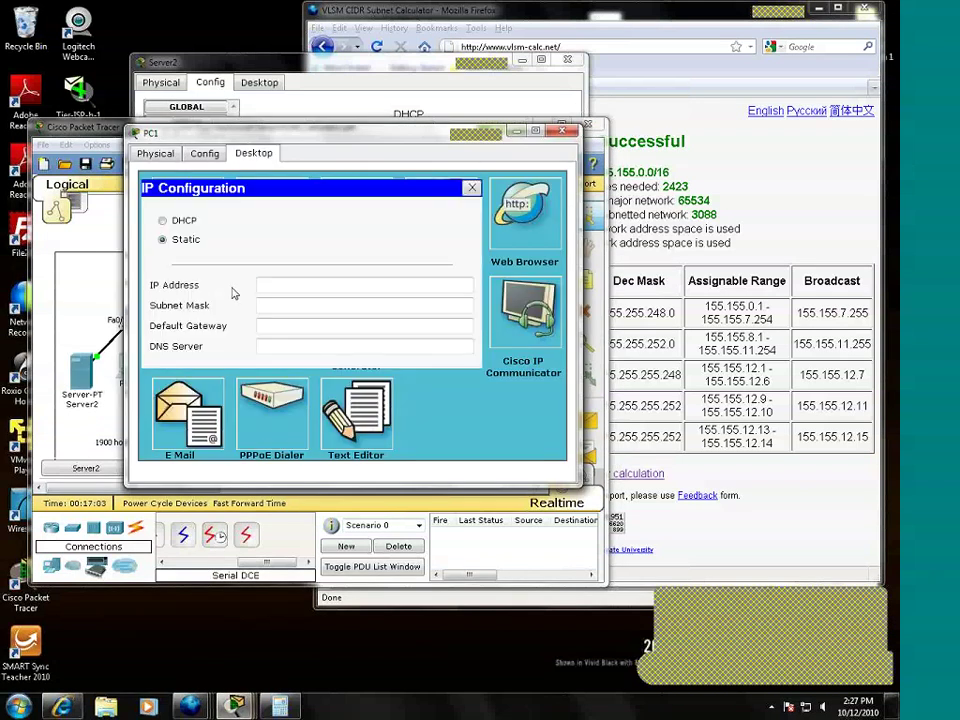
pyautogui.click(163, 221)
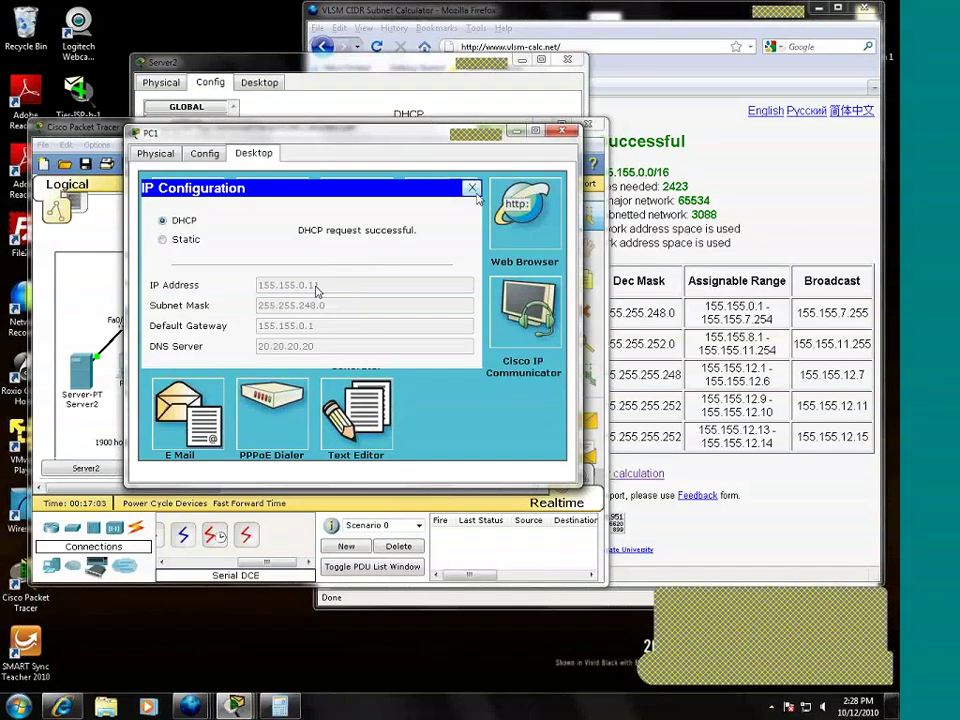
pyautogui.click(472, 189)
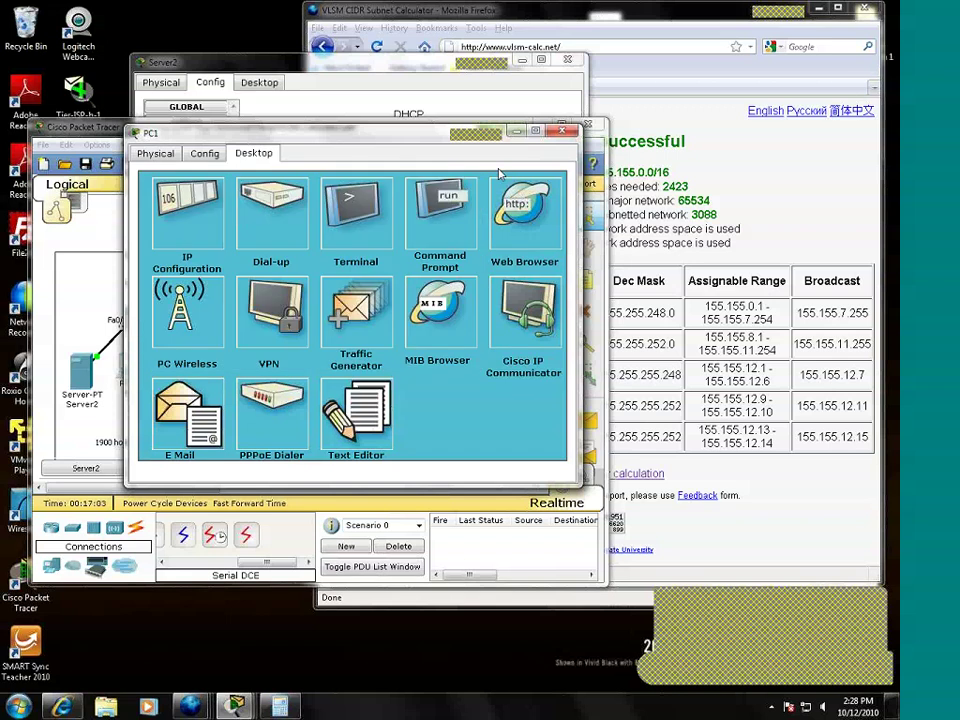
pyautogui.click(562, 131)
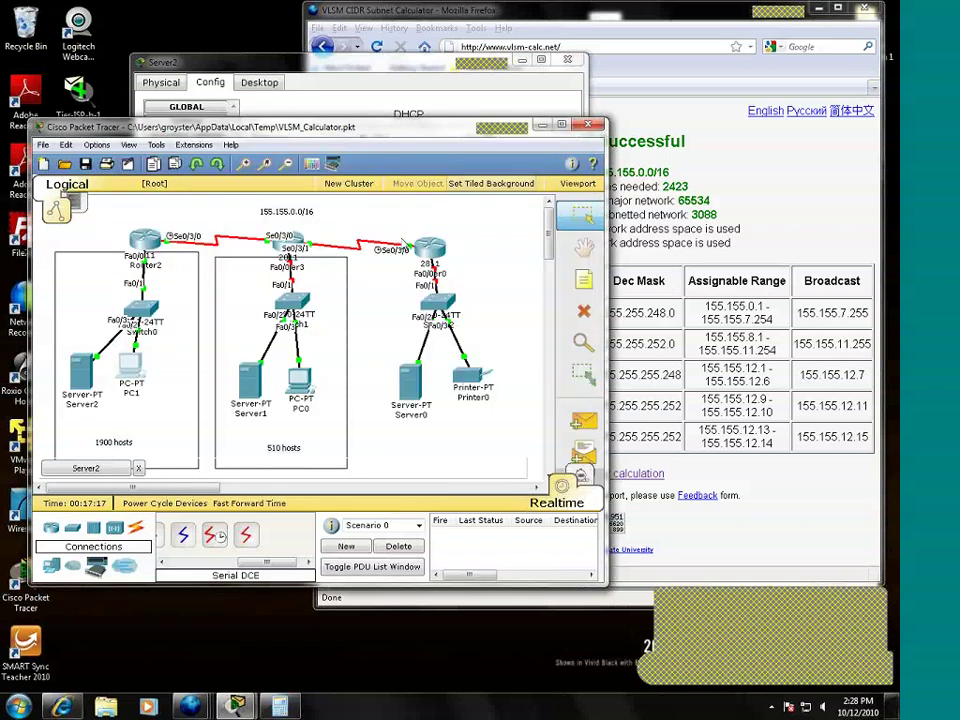
# Add a generic PC2 beside PC1, cabled from its FastEthernet port to Switch0 with straight-through copper
pyautogui.click(50, 566)
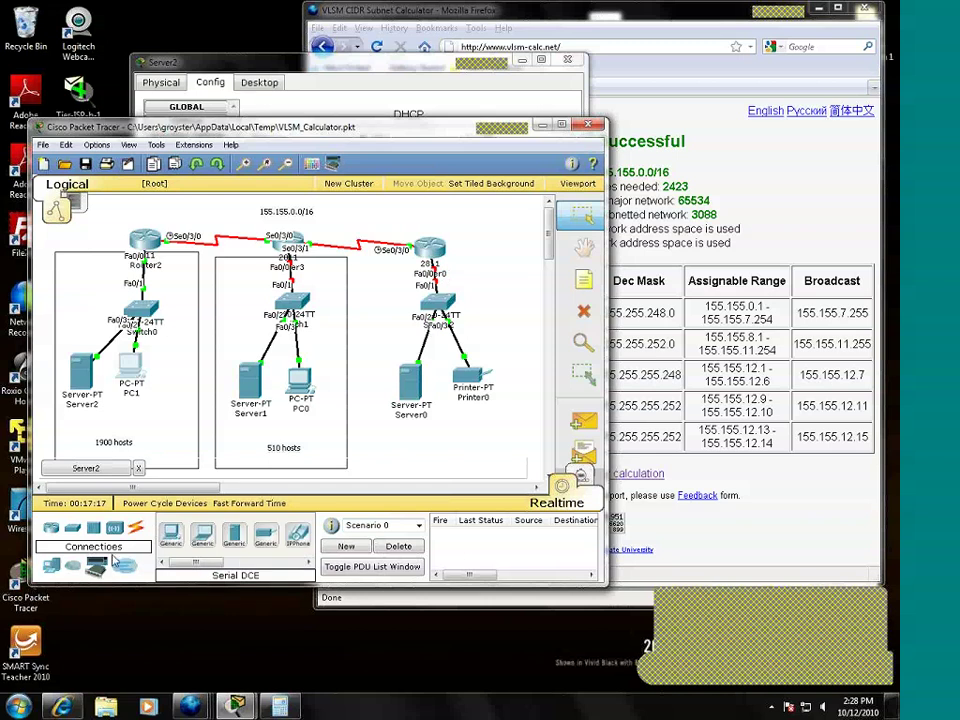
pyautogui.click(166, 395)
pyautogui.click(136, 528)
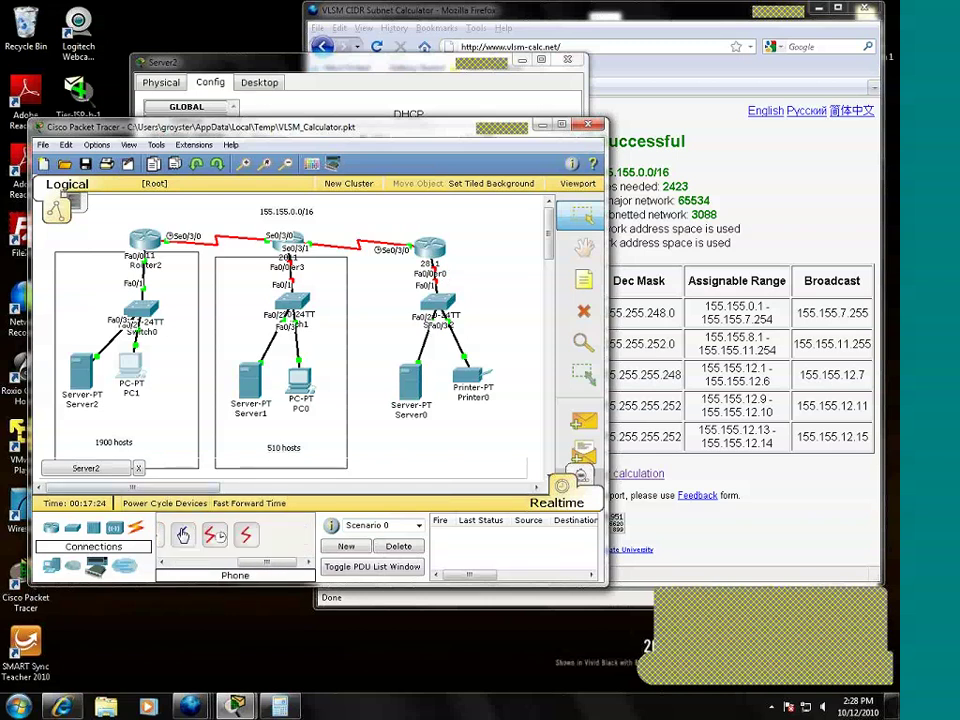
pyautogui.click(233, 535)
pyautogui.click(168, 386)
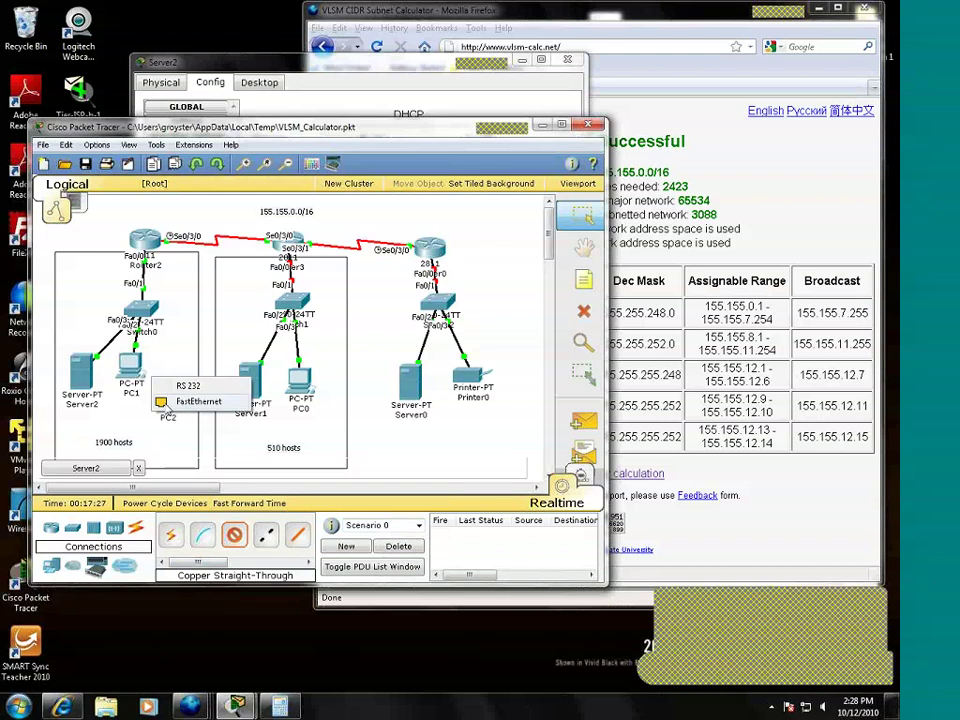
pyautogui.click(198, 401)
pyautogui.click(140, 308)
pyautogui.click(150, 320)
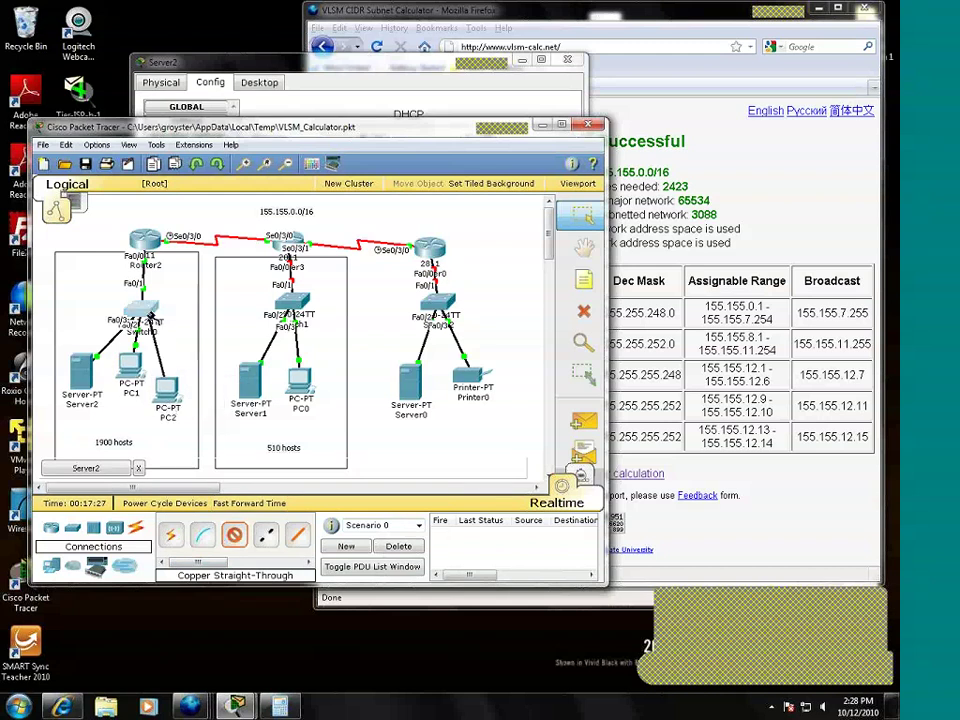
# Try DHCP on PC2's IP Configuration twice; the request fails, leaving it unaddressed
pyautogui.click(165, 399)
pyautogui.click(165, 64)
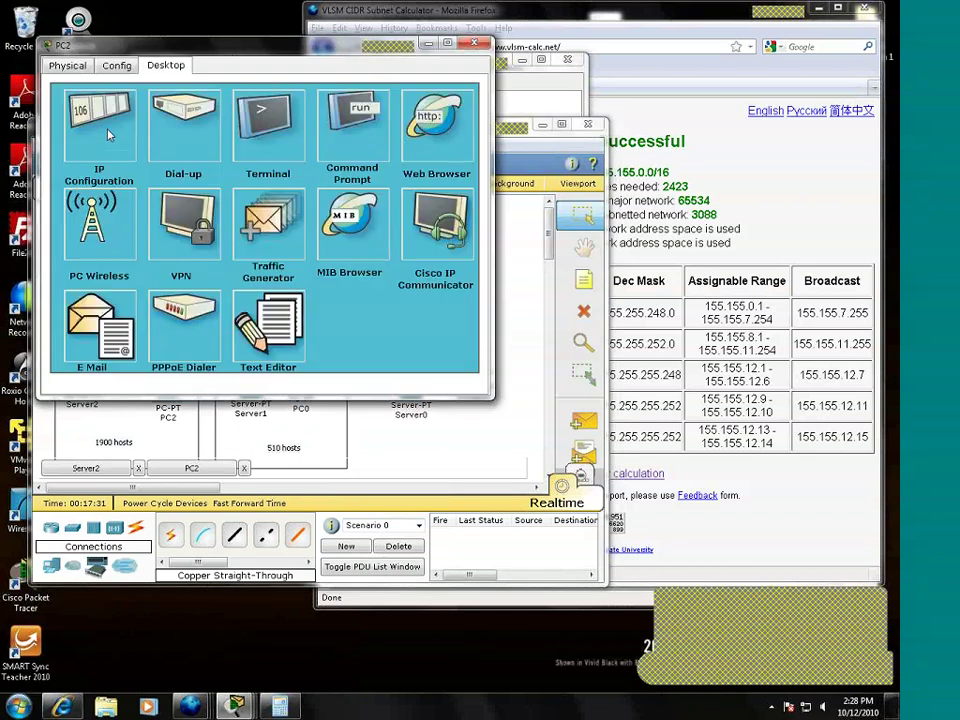
pyautogui.click(82, 96)
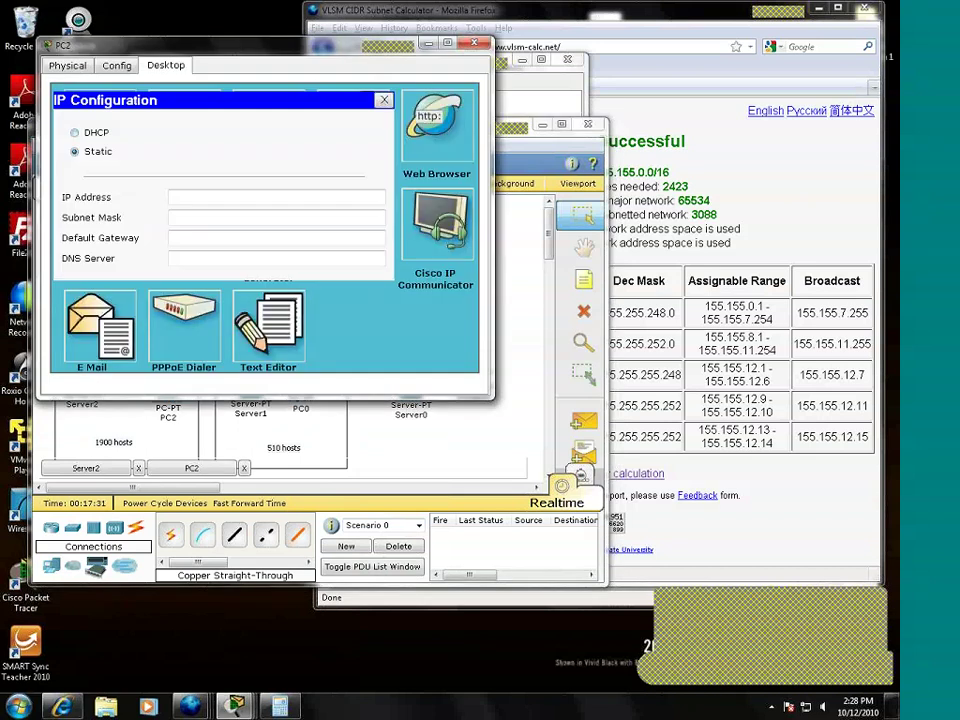
pyautogui.click(76, 134)
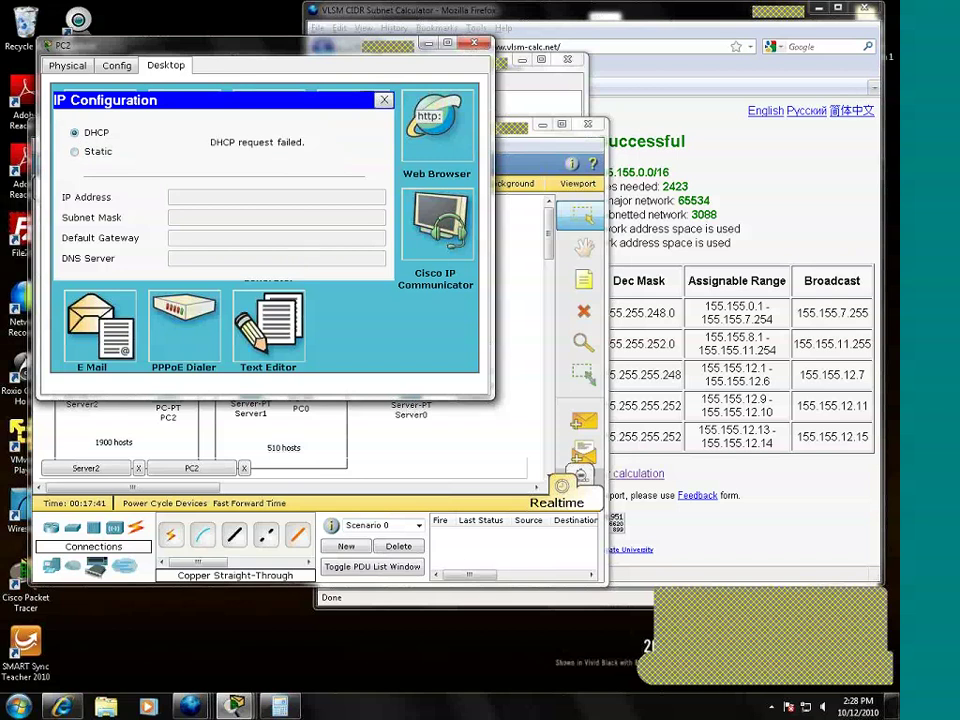
pyautogui.click(76, 134)
pyautogui.click(76, 134)
pyautogui.click(383, 101)
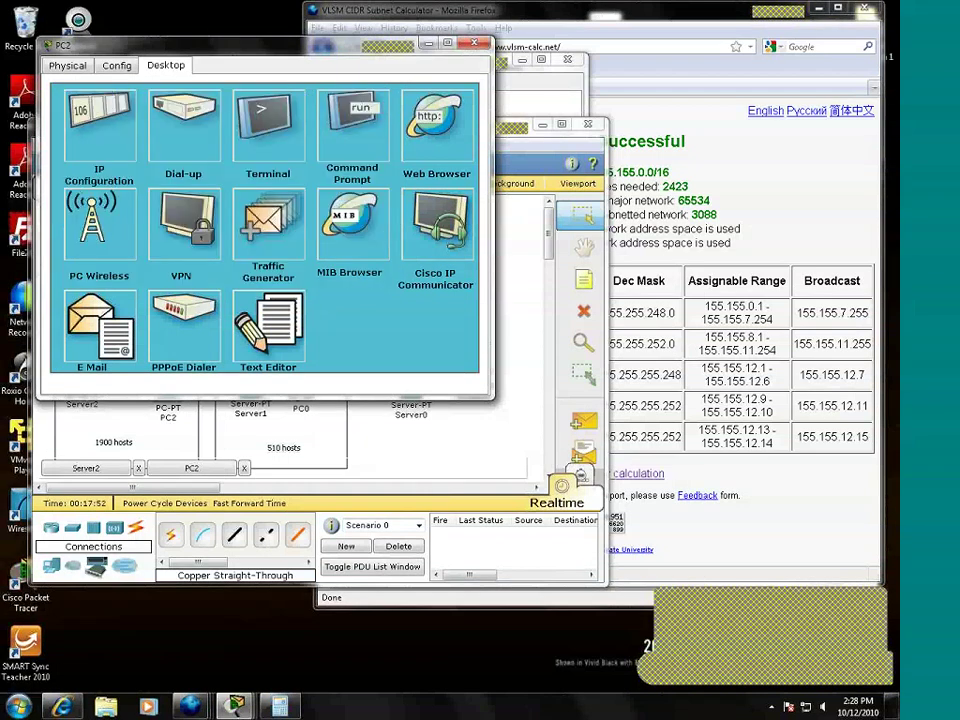
pyautogui.click(72, 108)
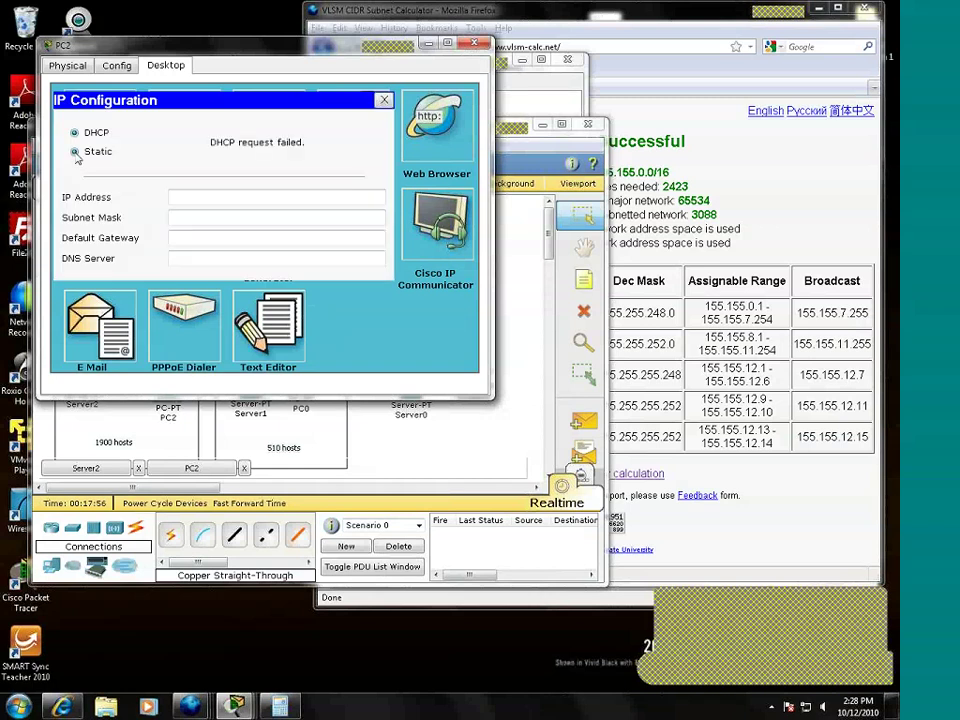
pyautogui.click(383, 99)
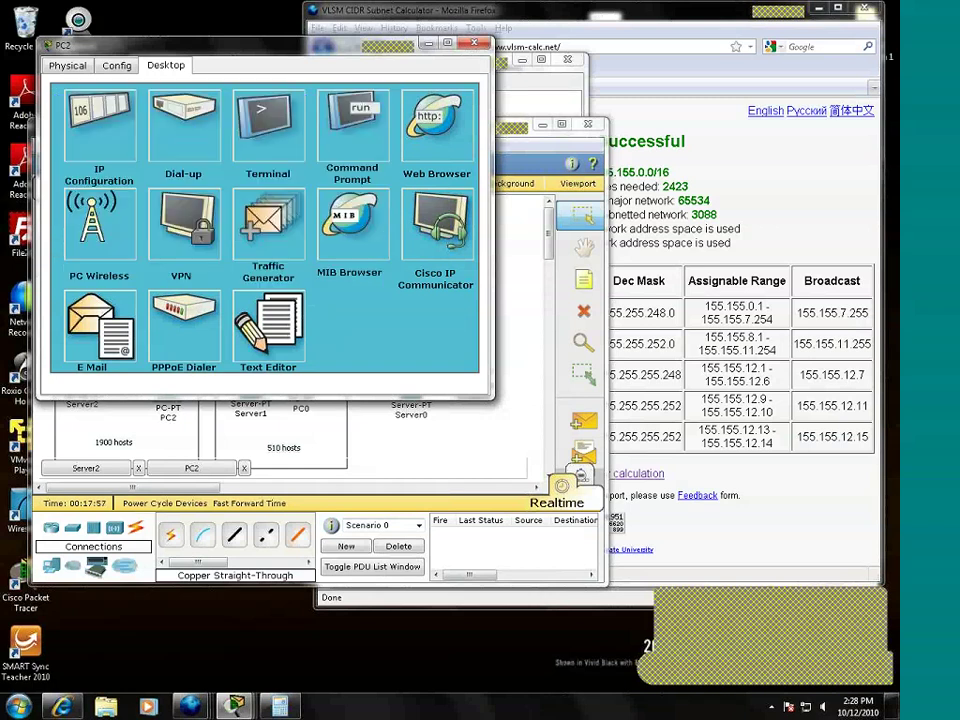
pyautogui.click(474, 43)
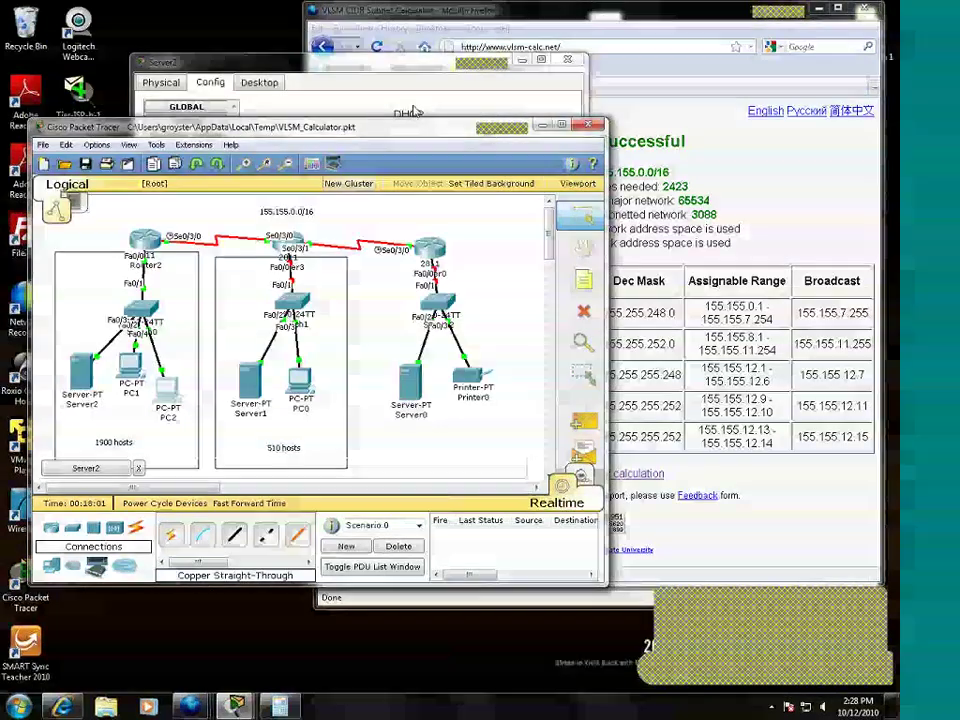
# Rerun DHCP in PC2's IP Configuration, aiming for lease 155.155.0.12 with gateway 155.155.0.1
pyautogui.click(167, 398)
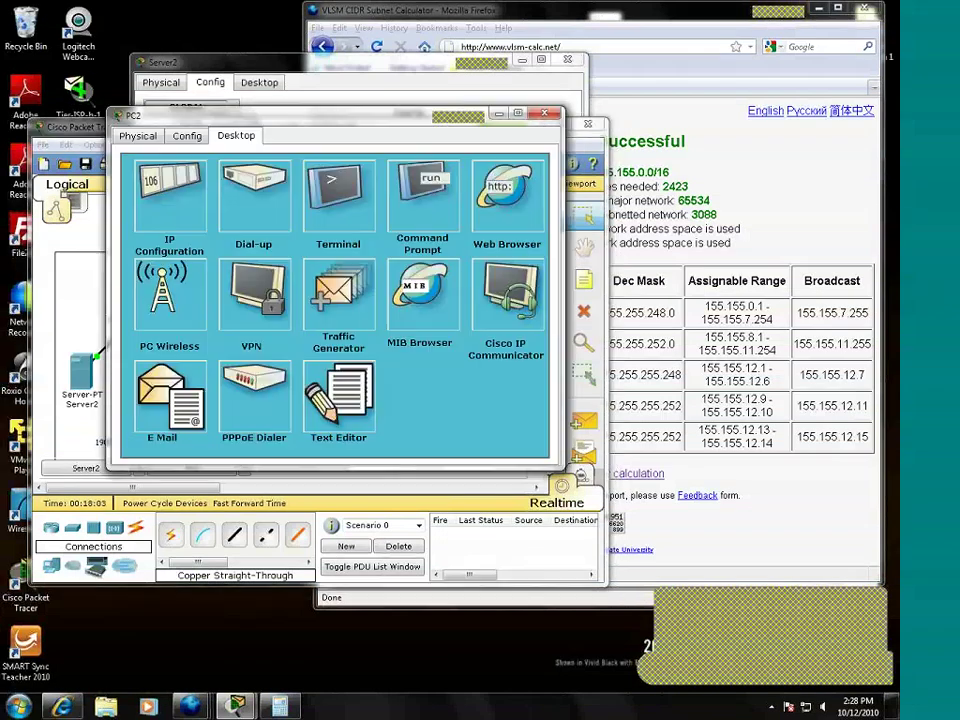
pyautogui.click(184, 212)
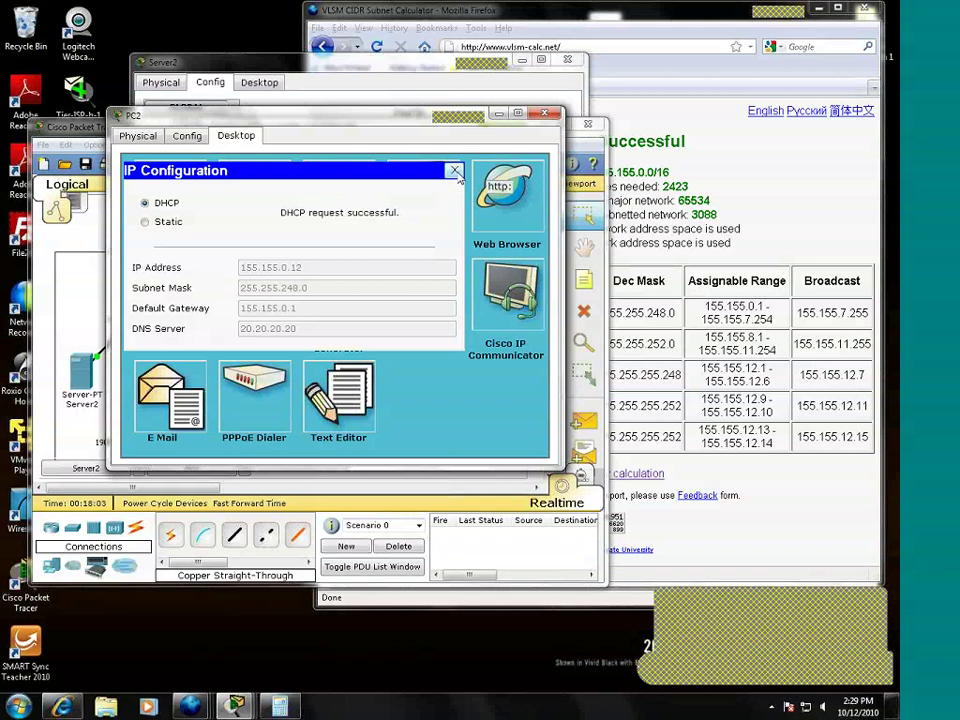
pyautogui.click(455, 172)
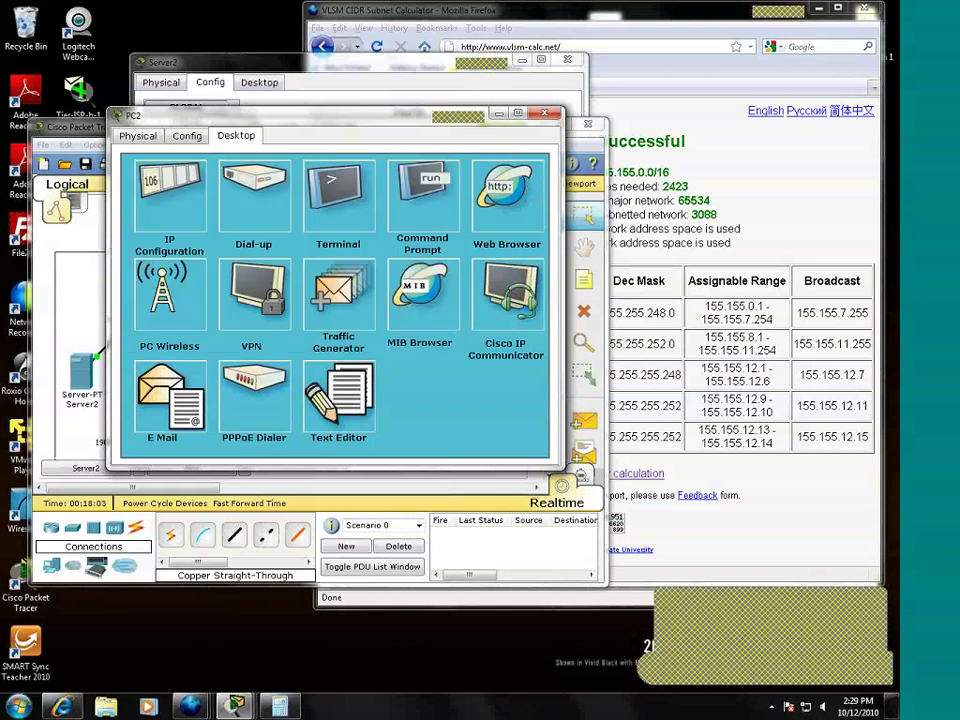
pyautogui.click(546, 117)
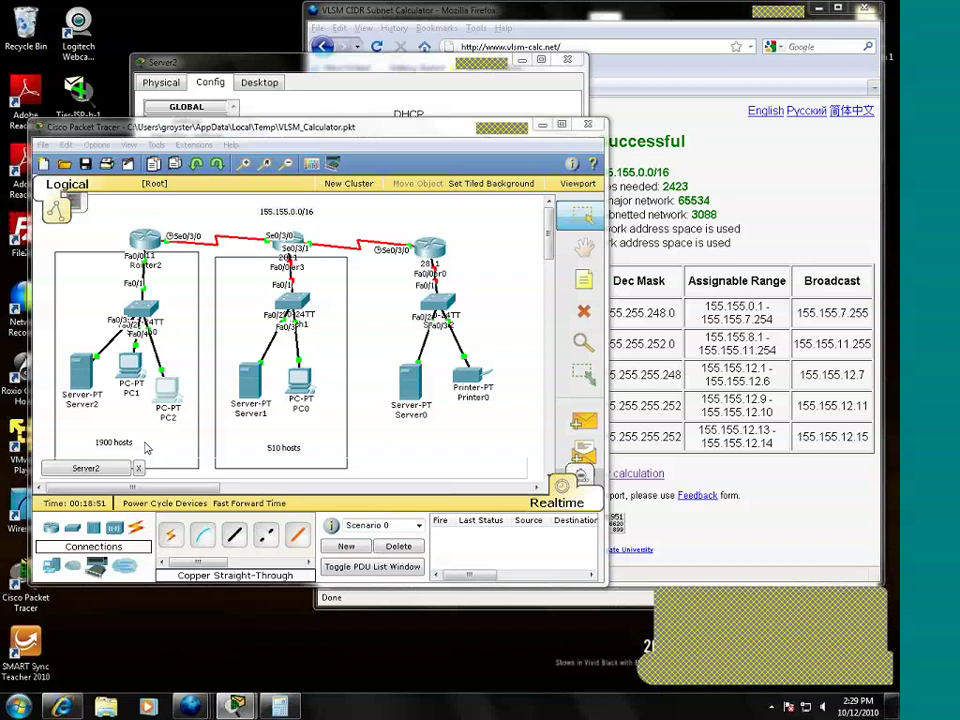
# Move PC2 up alongside PC1 in the 1900-host LAN area
pyautogui.hotkey('ctrl', 'z')
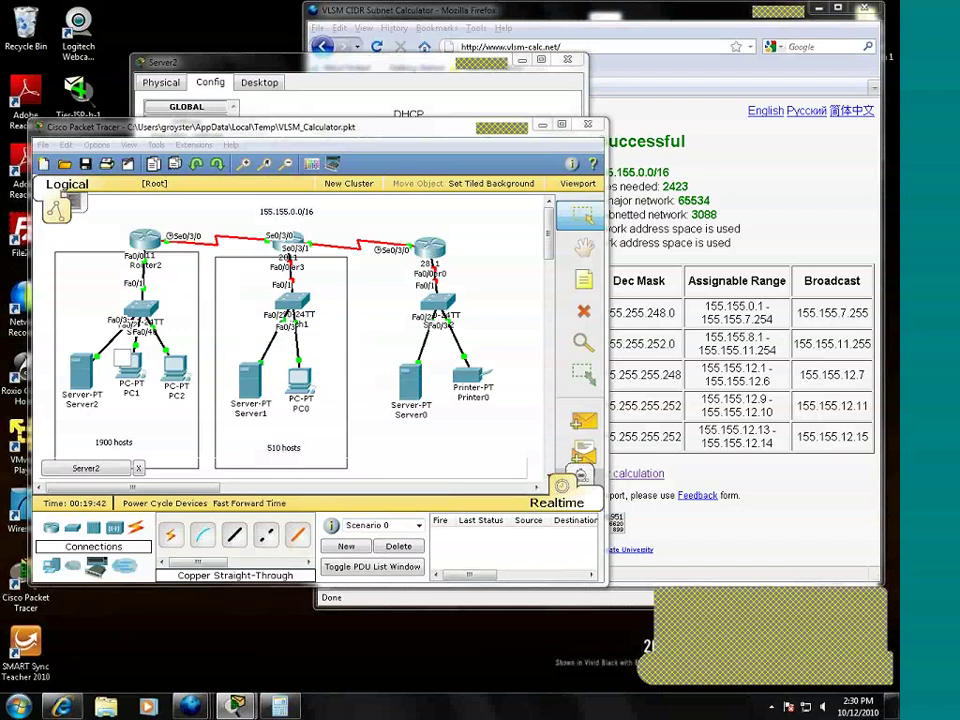
# Check Firefox's VLSM table, showing the 513-host subnet 155.155.8.0/22, against the topology
pyautogui.click(664, 223)
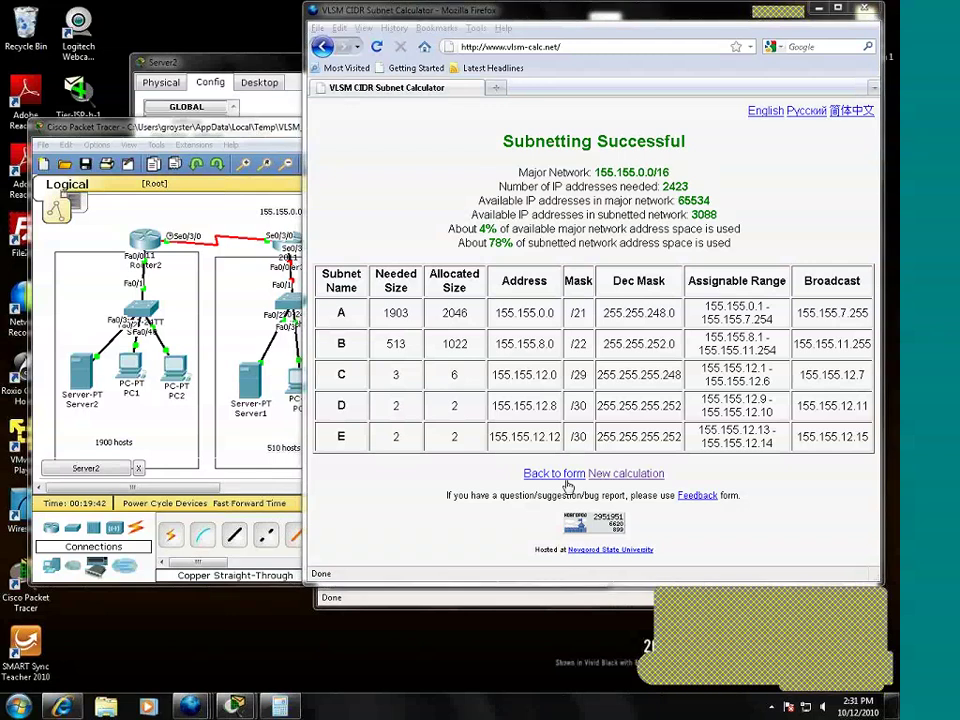
pyautogui.click(298, 455)
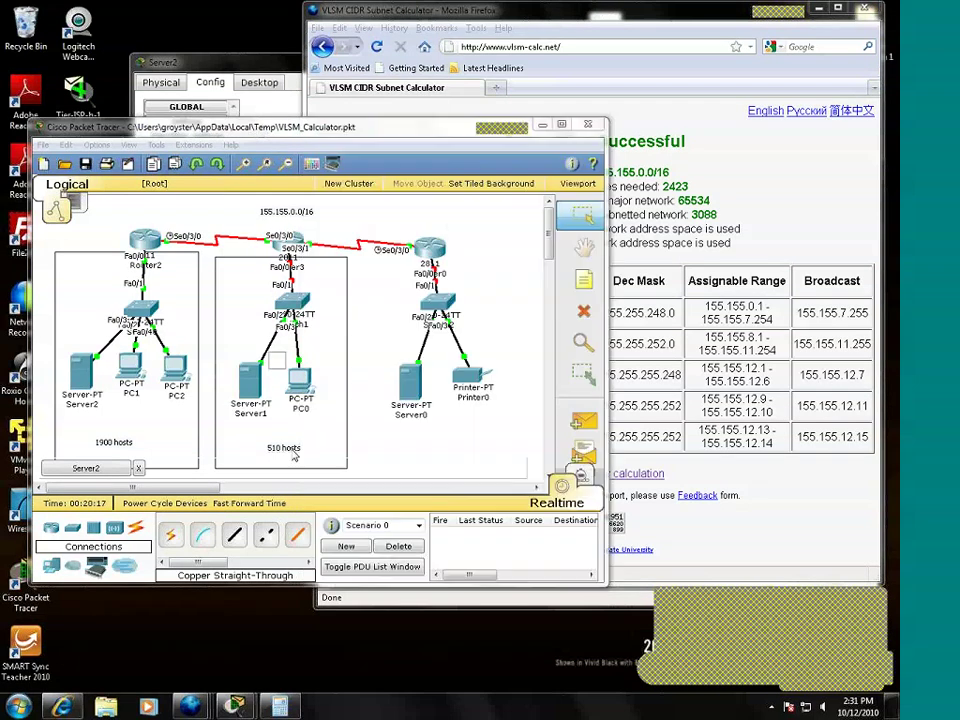
pyautogui.click(665, 333)
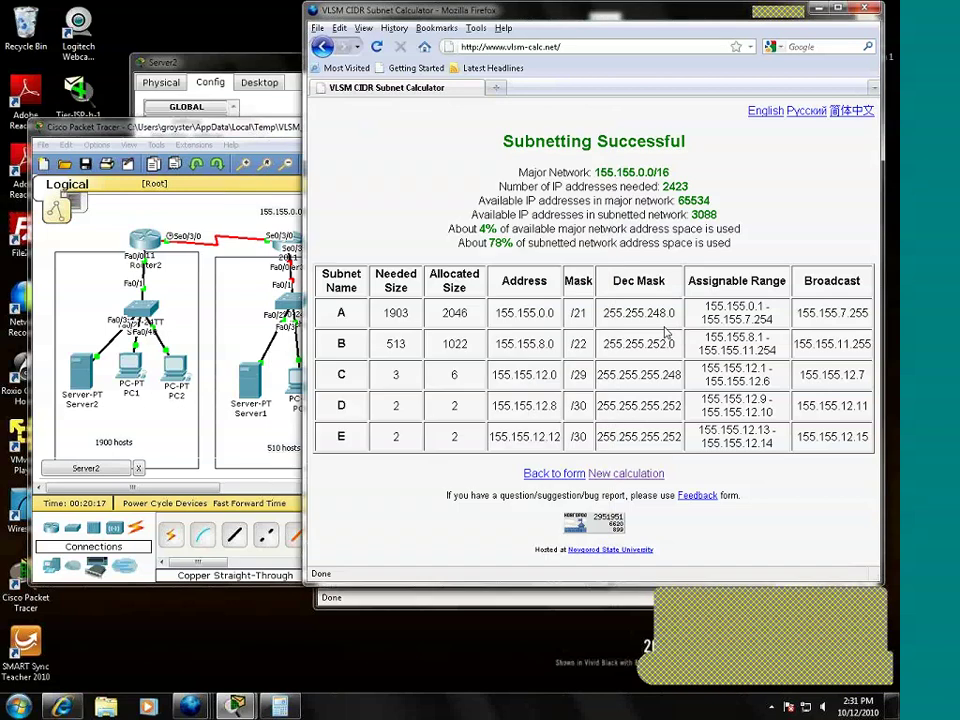
pyautogui.click(245, 325)
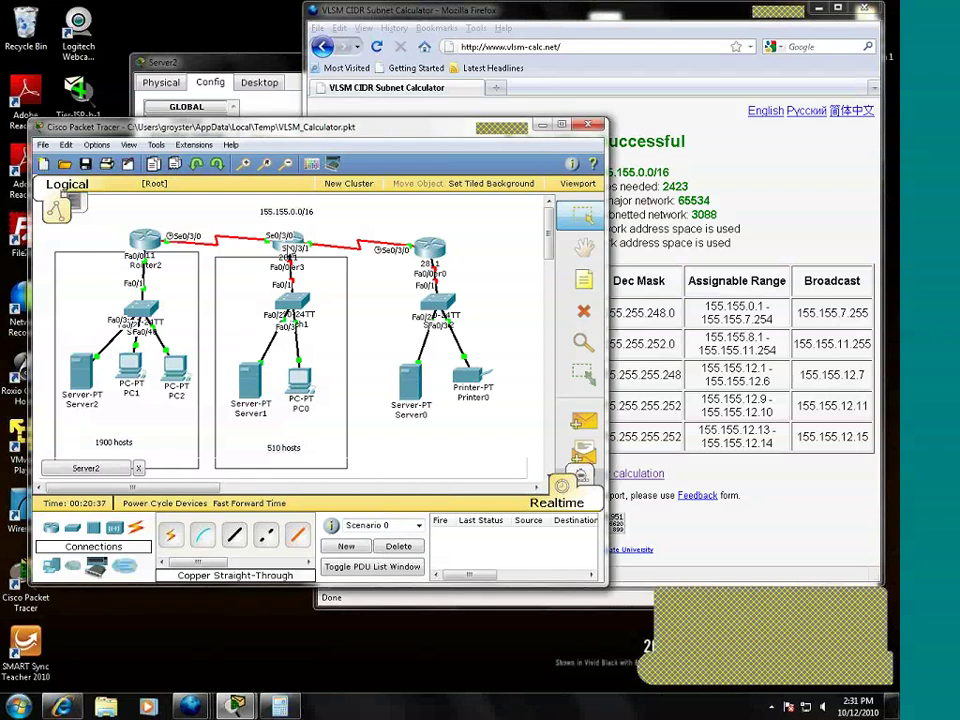
# Turn on Router3's FastEthernet0/0 and address it 155.155.8.1 with mask 255.255.252.0
pyautogui.click(288, 243)
pyautogui.click(409, 213)
pyautogui.click(426, 102)
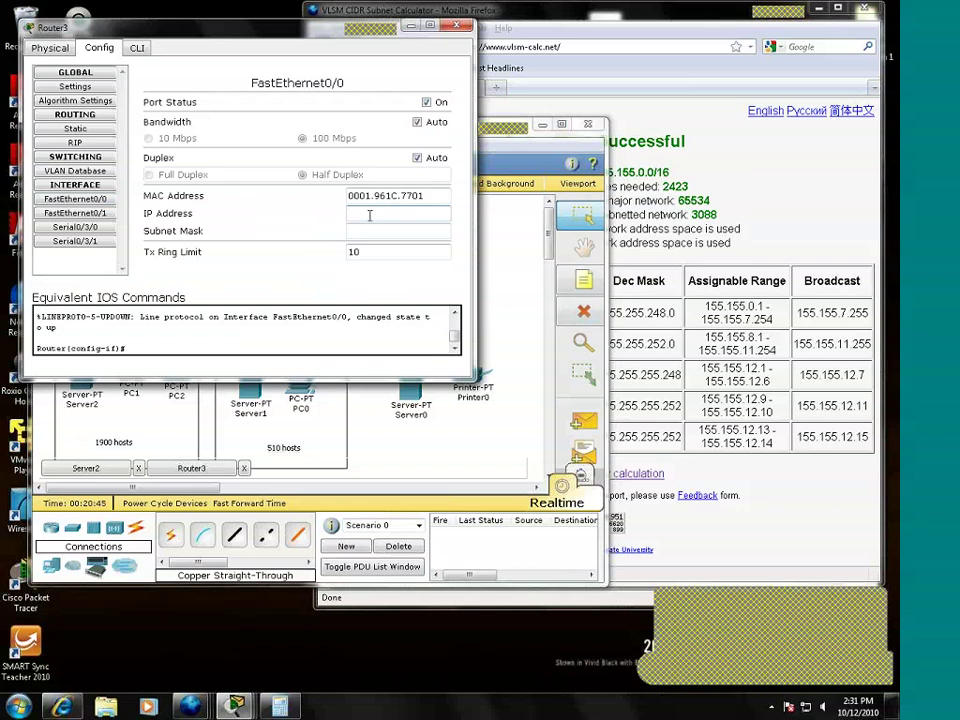
pyautogui.write('155.')
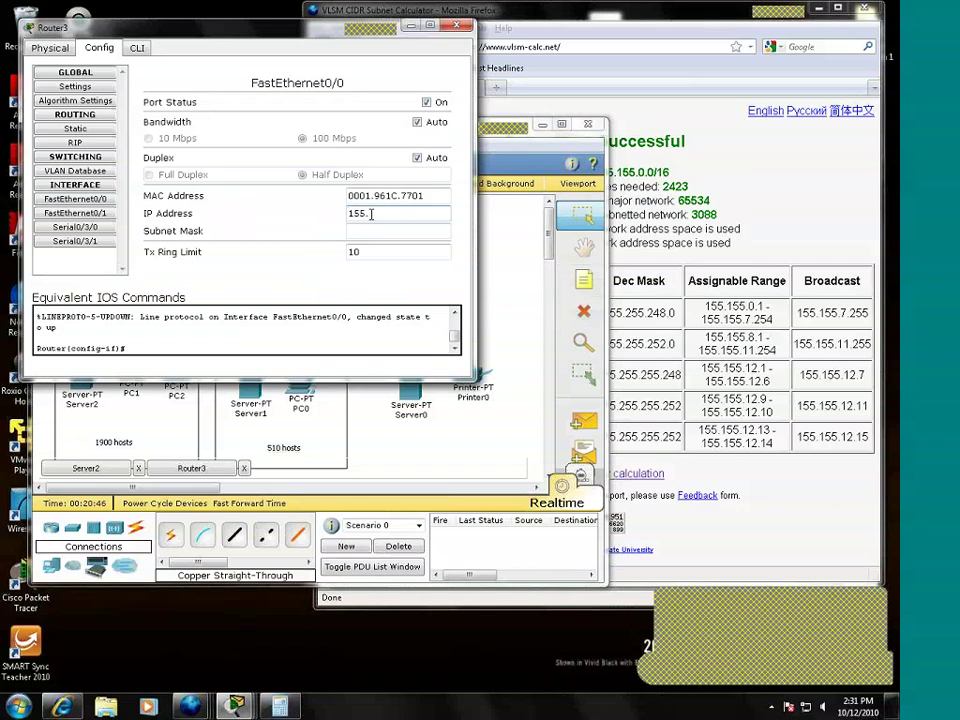
pyautogui.write('155.8.1')
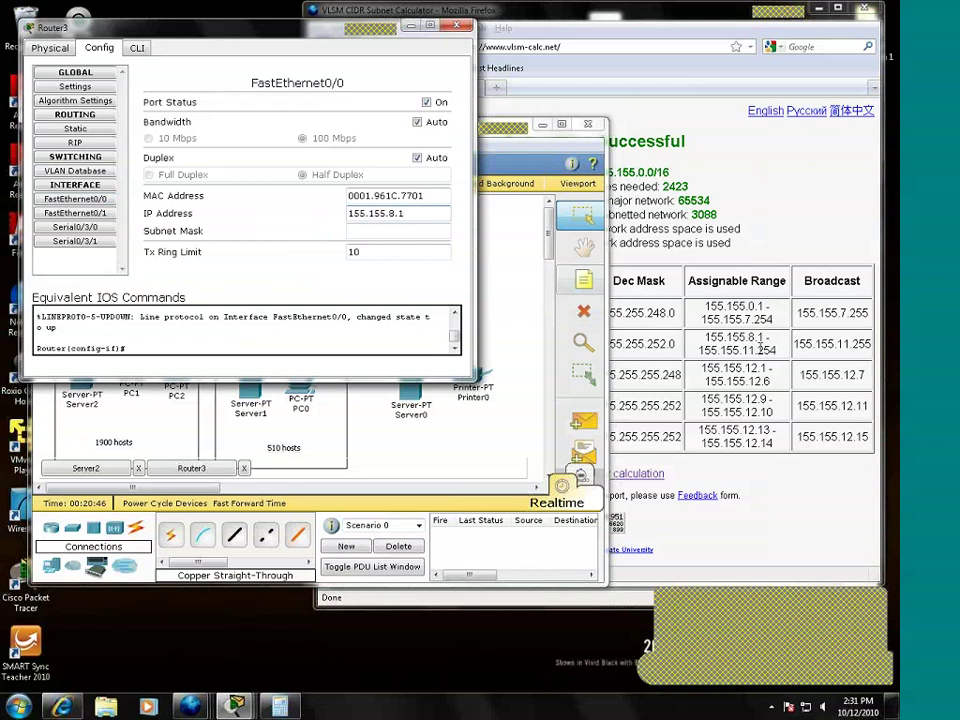
pyautogui.click(420, 232)
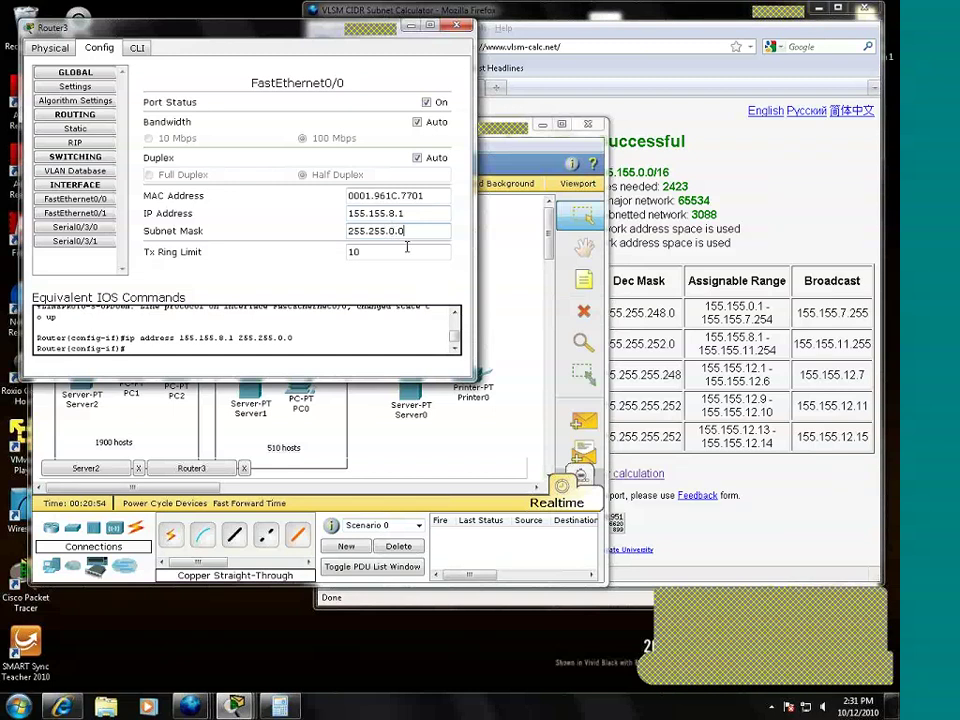
pyautogui.doubleClick(393, 231)
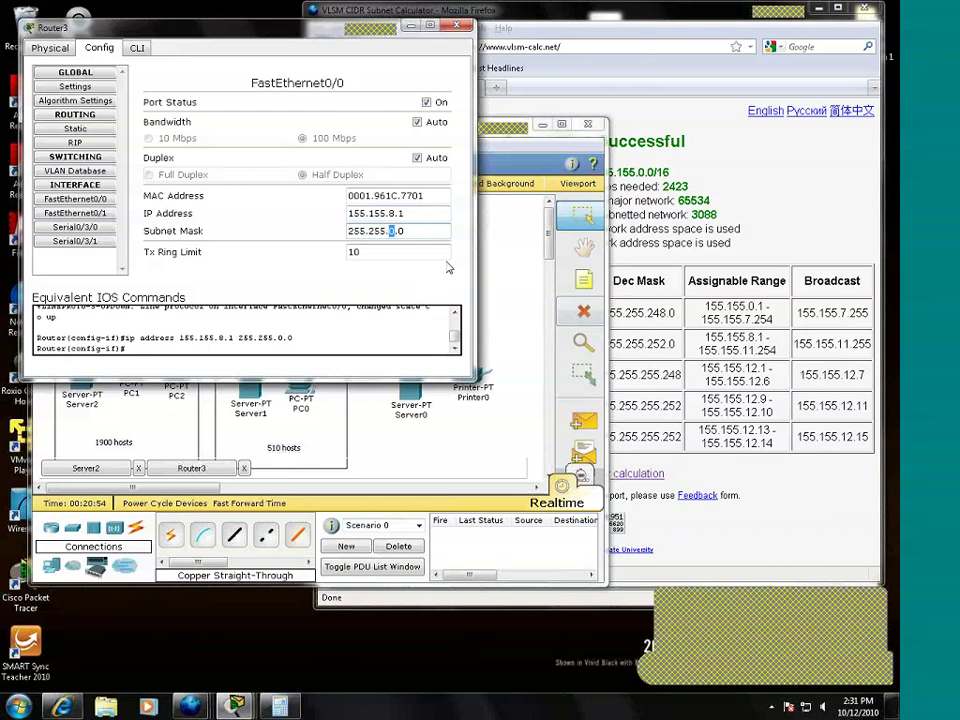
pyautogui.write('252')
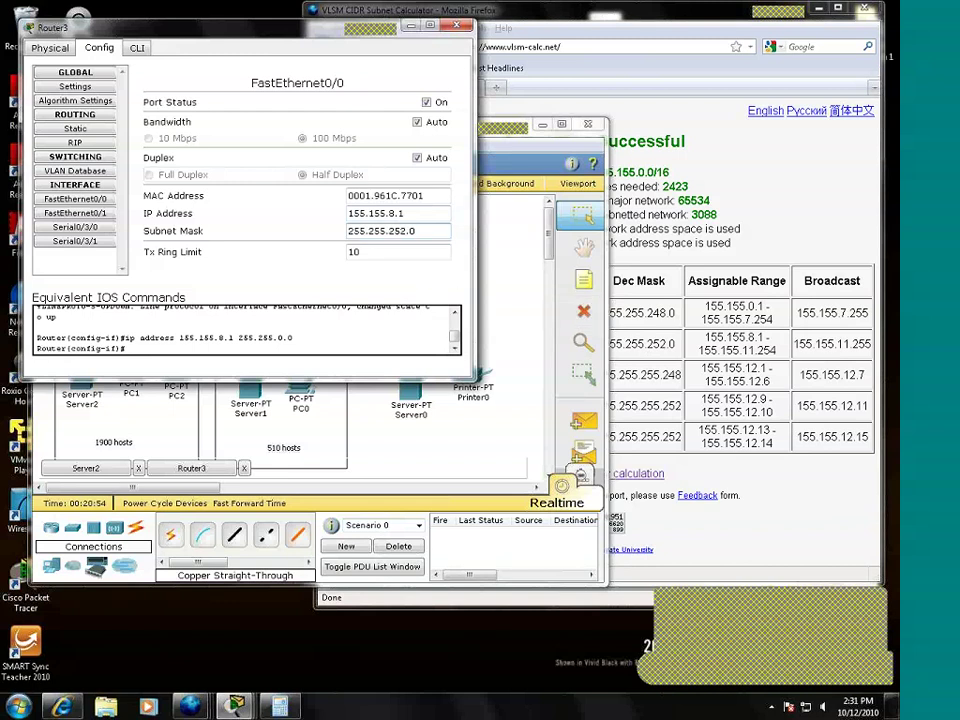
# Give Server1 static IP 155.155.8.2, mask 255.255.252.0 and gateway 155.155.8.1
pyautogui.click(457, 26)
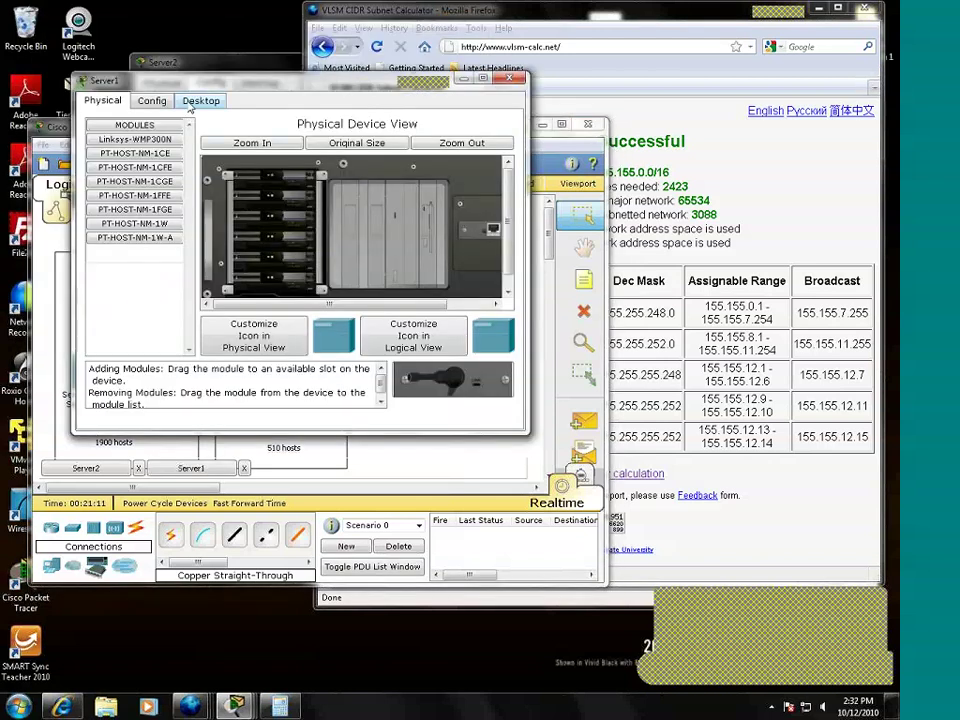
pyautogui.click(200, 100)
pyautogui.click(135, 160)
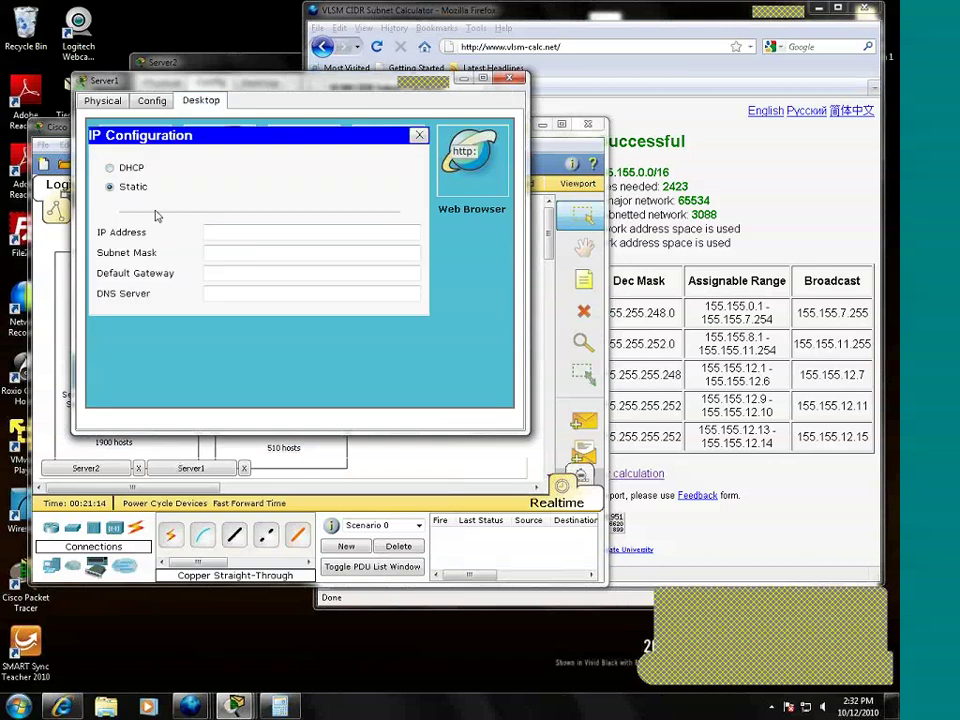
pyautogui.click(207, 233)
pyautogui.write('155.')
pyautogui.write('1')
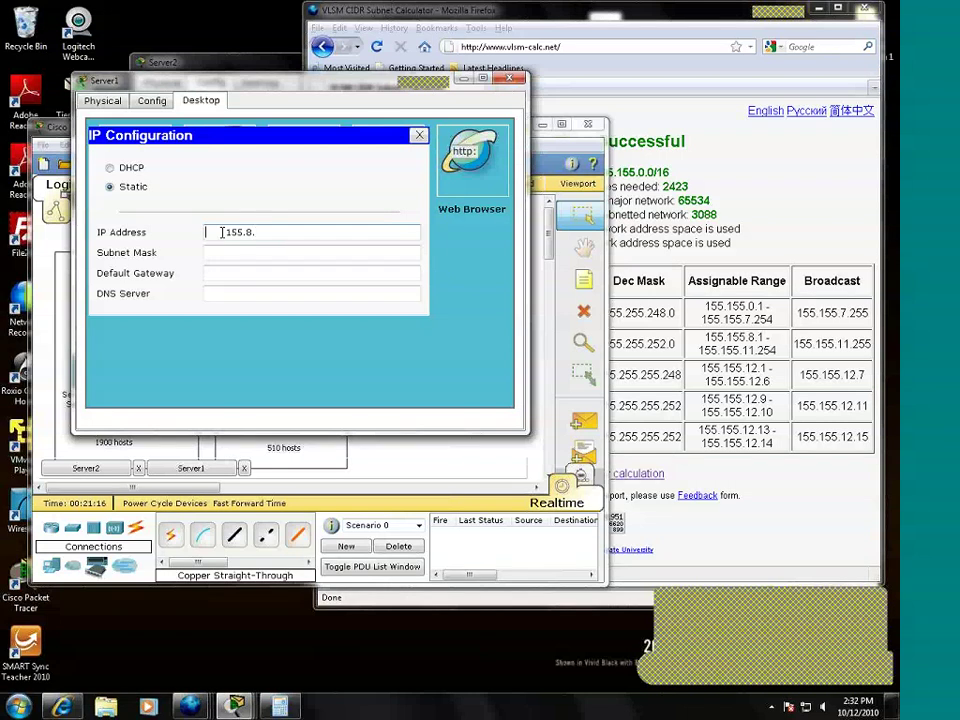
pyautogui.write('2')
pyautogui.press('Tab')
pyautogui.doubleClick(249, 253)
pyautogui.write('252.0')
pyautogui.click(251, 273)
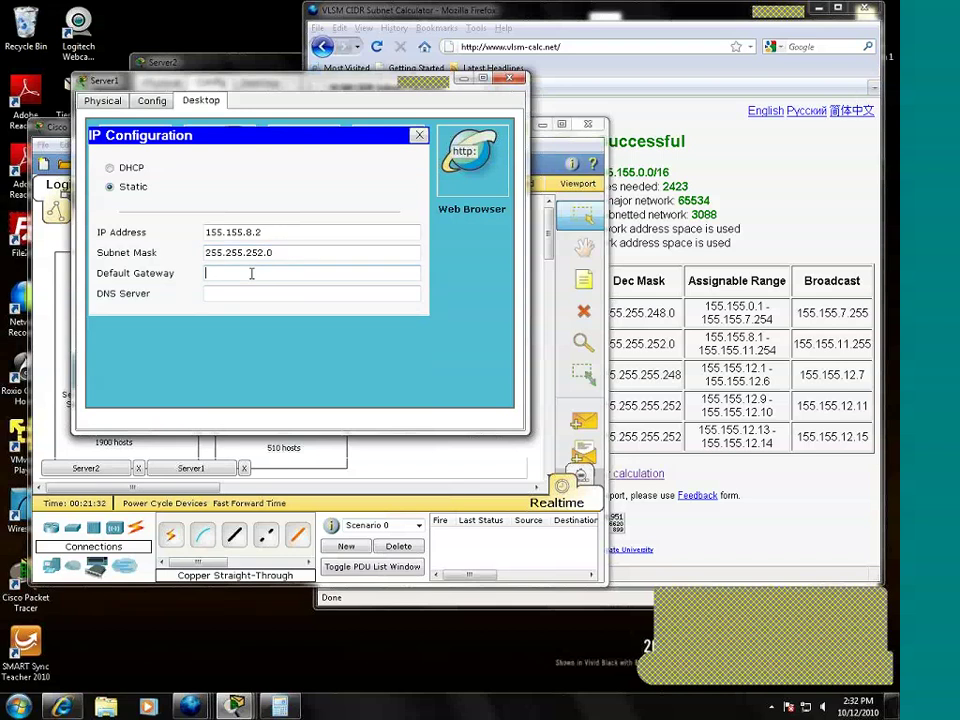
pyautogui.write('155.155.8.1')
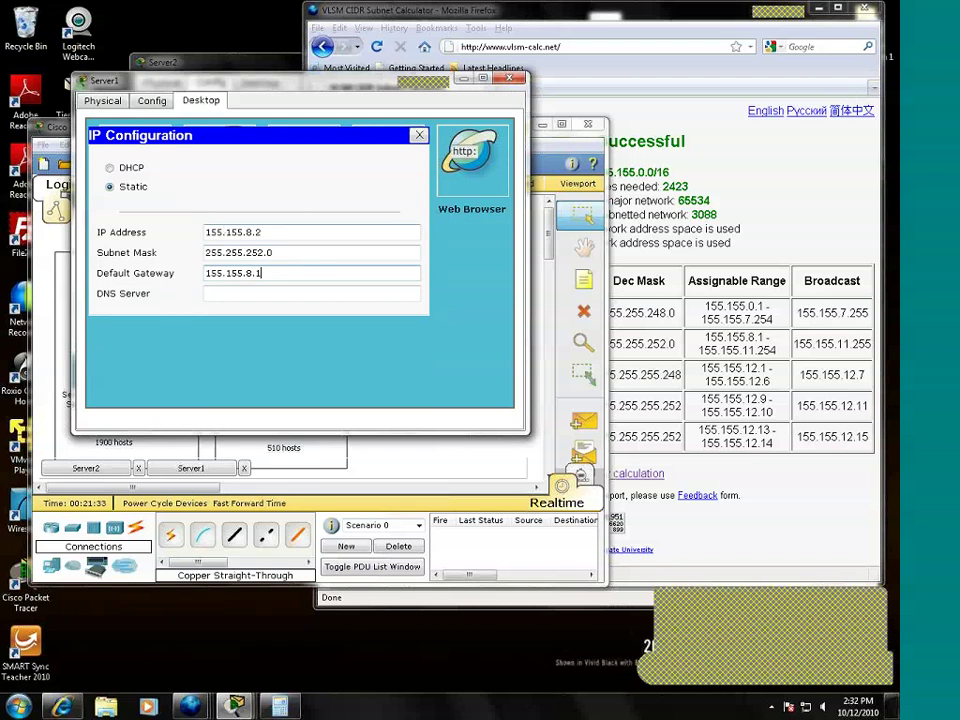
pyautogui.click(419, 135)
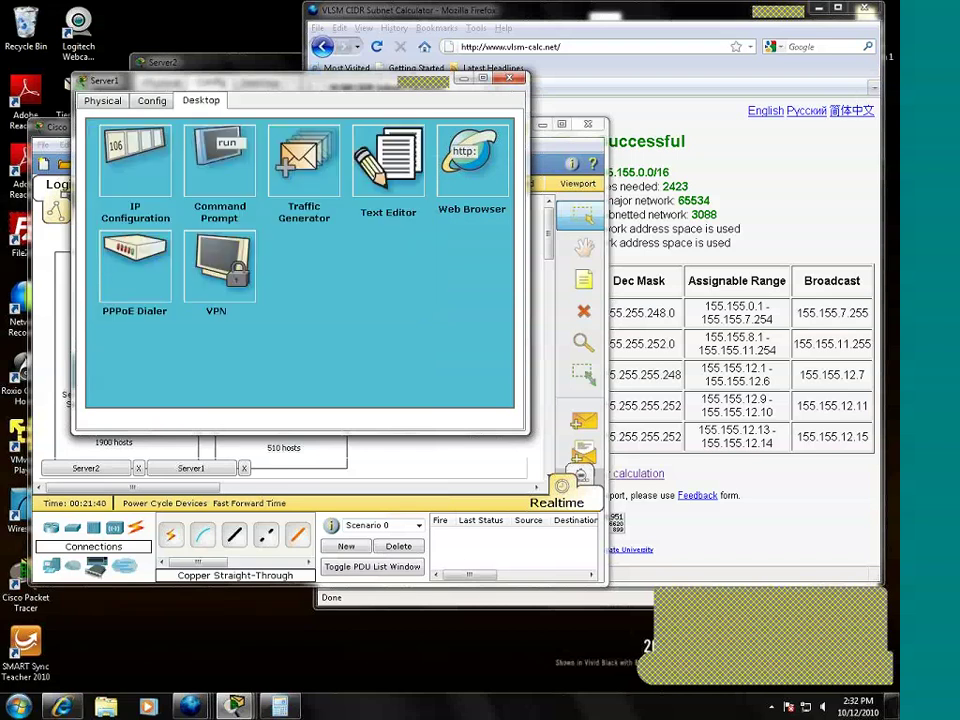
# Set Server1's DHCP pool gateway to 155.155.8.1 and DNS server to 78.78.1.255
pyautogui.click(152, 100)
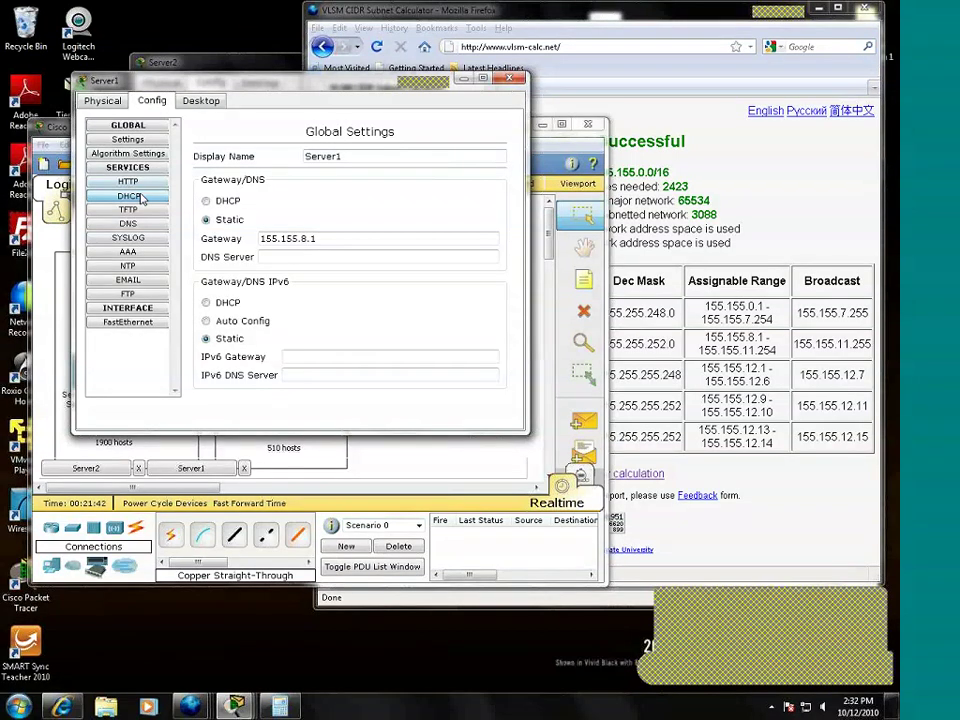
pyautogui.click(142, 197)
pyautogui.moveTo(349, 197); pyautogui.dragTo(278, 199)
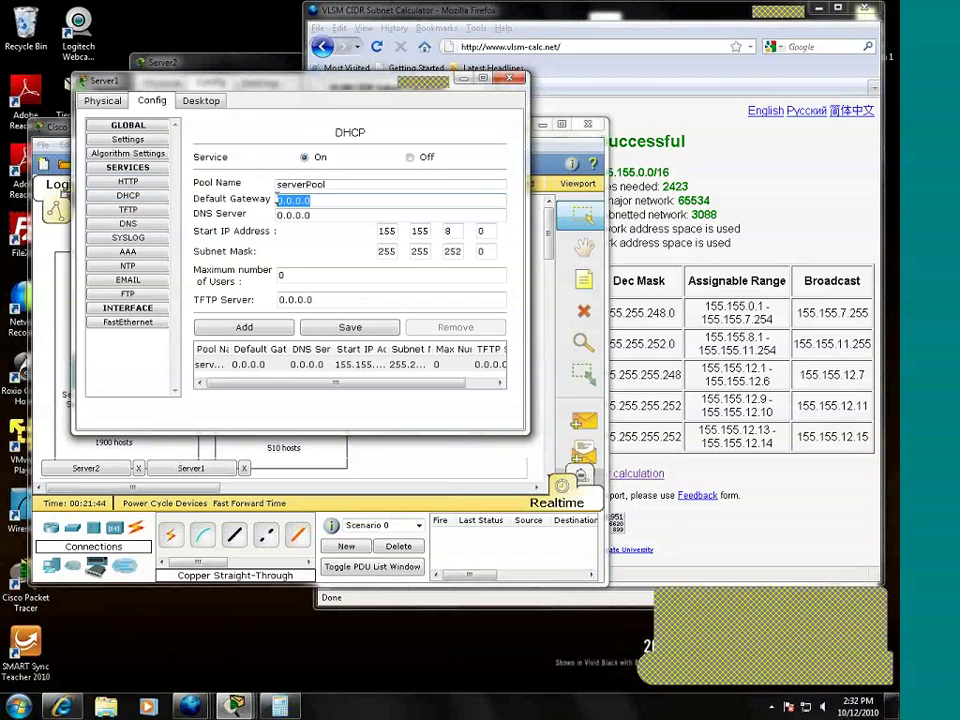
pyautogui.write('155.155.0')
pyautogui.press('BackSpace')
pyautogui.write('8.1')
pyautogui.press('Tab')
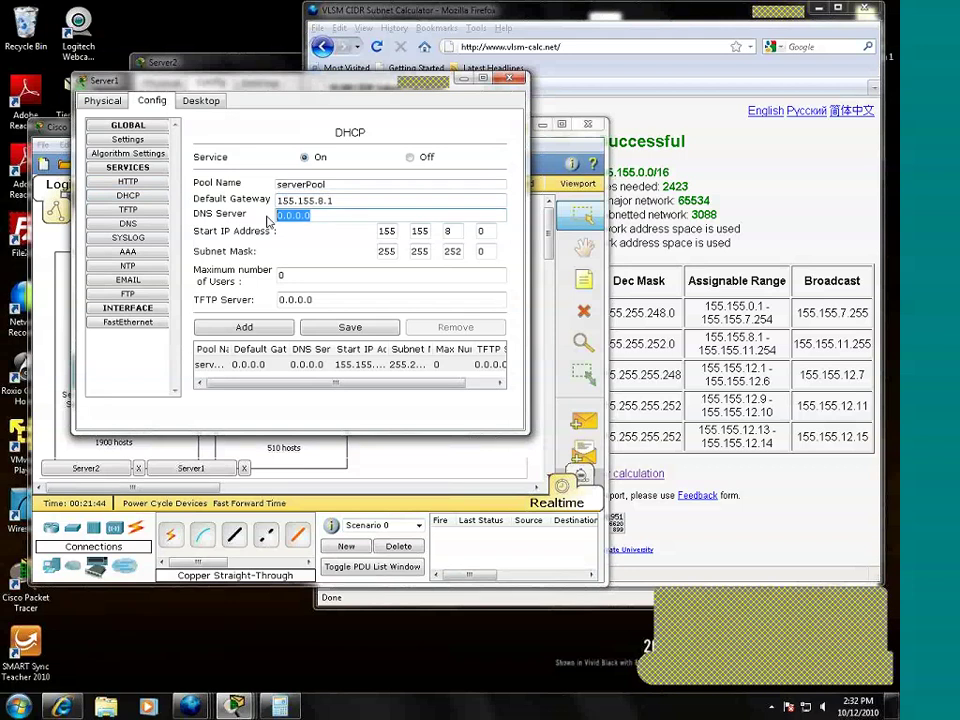
pyautogui.write('78.78.1.255')
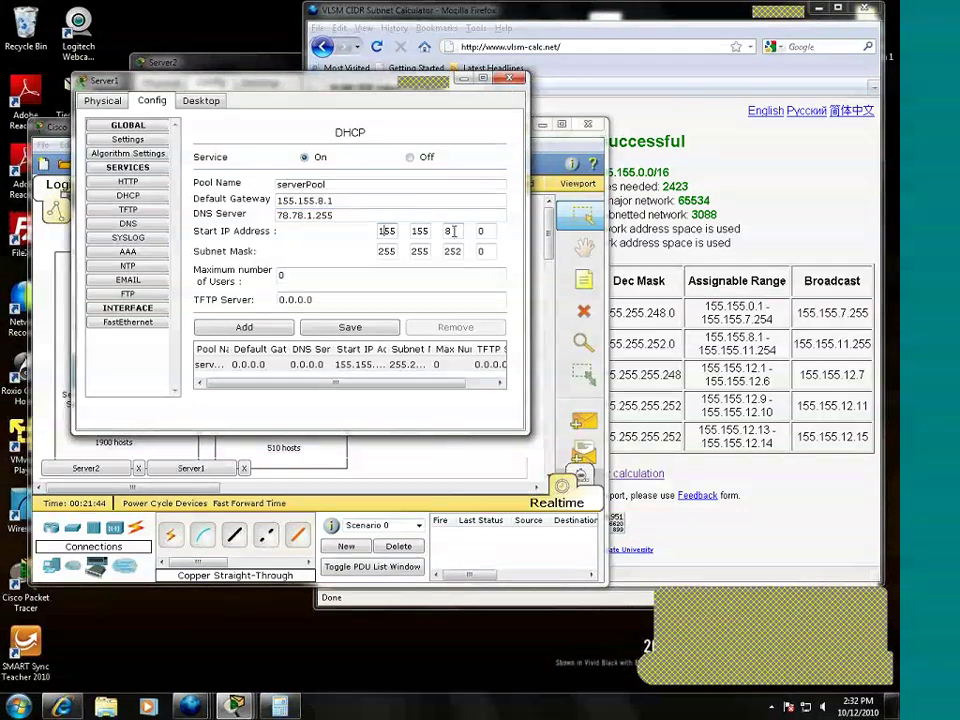
# Set the pool's start address to 155.155.8.20 and maximum users to 510, then save serverPool
pyautogui.click(489, 231)
pyautogui.doubleClick(489, 231)
pyautogui.write('20')
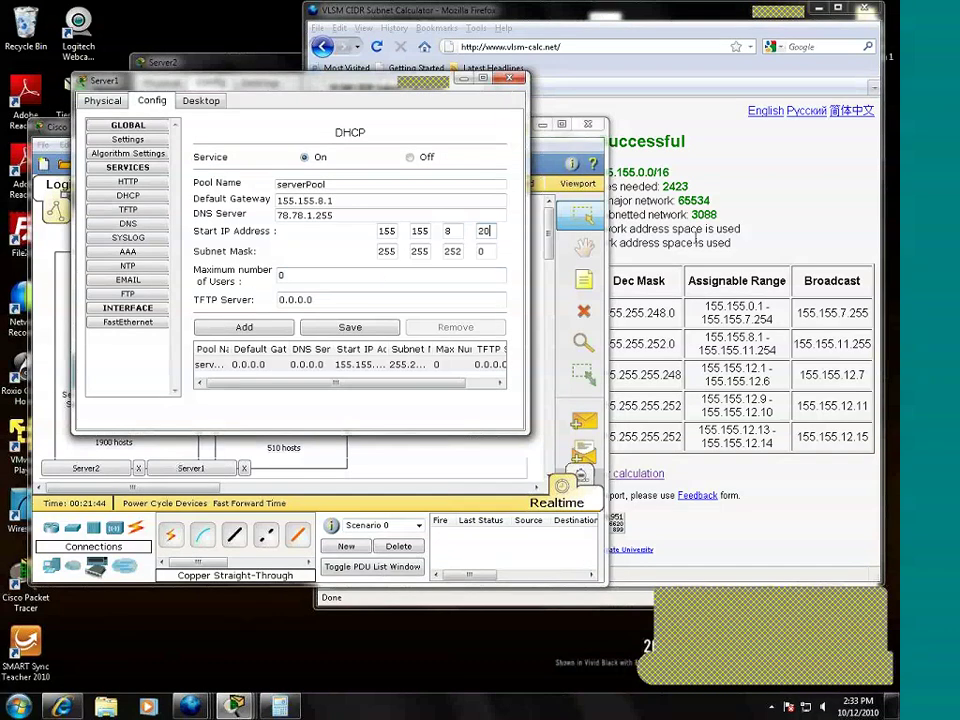
pyautogui.click(676, 244)
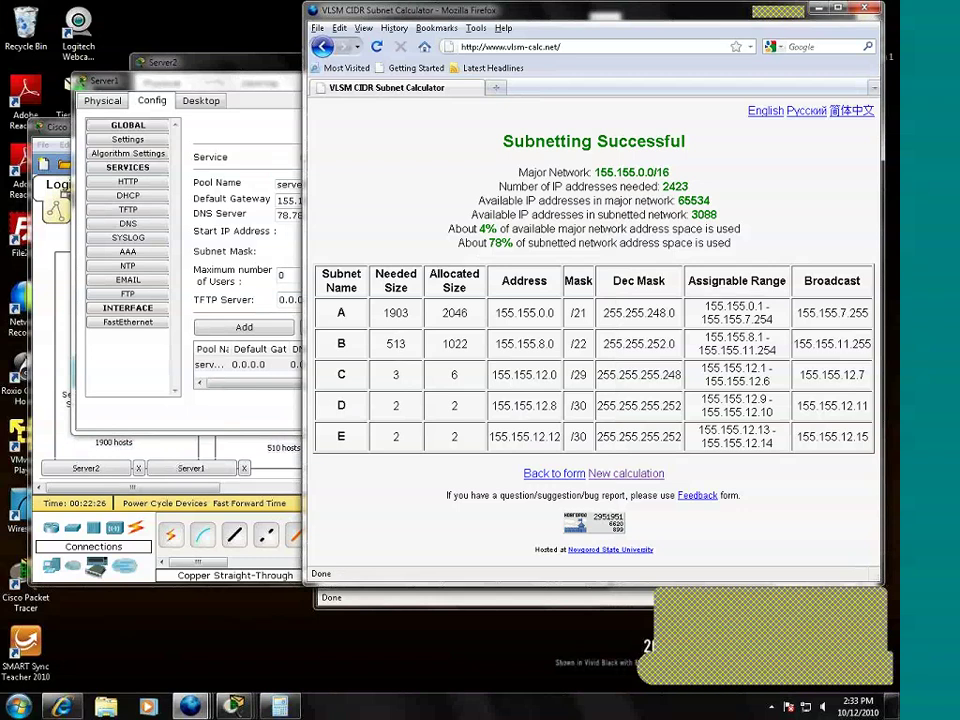
pyautogui.click(285, 274)
pyautogui.doubleClick(285, 274)
pyautogui.write('510')
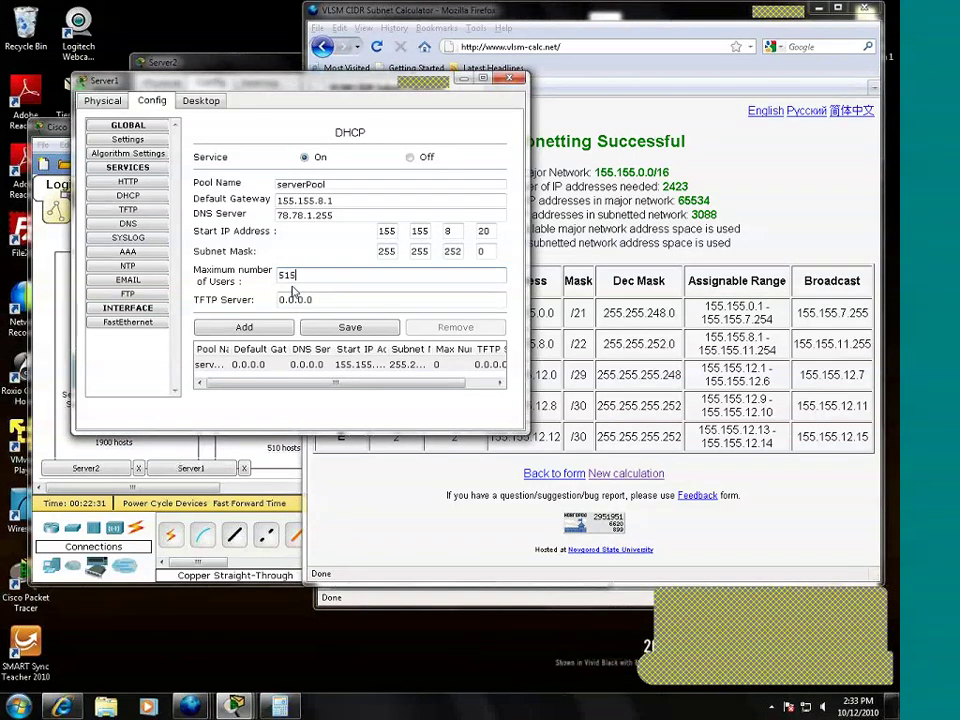
pyautogui.click(362, 327)
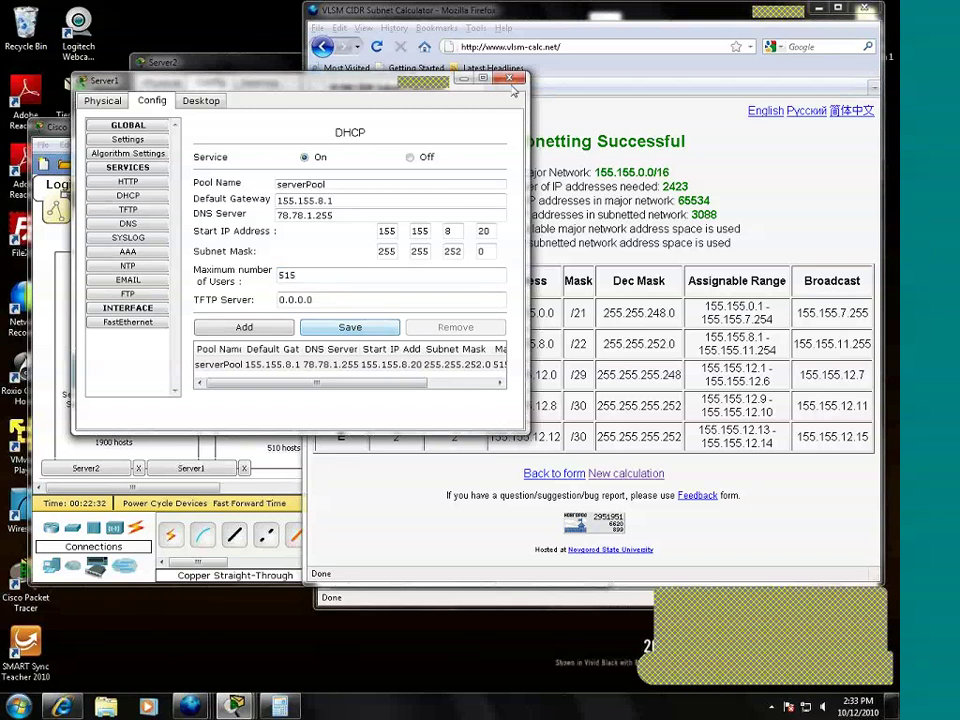
# Switch PC0's IP configuration to DHCP so the server assigns its address
pyautogui.click(381, 62)
pyautogui.click(185, 280)
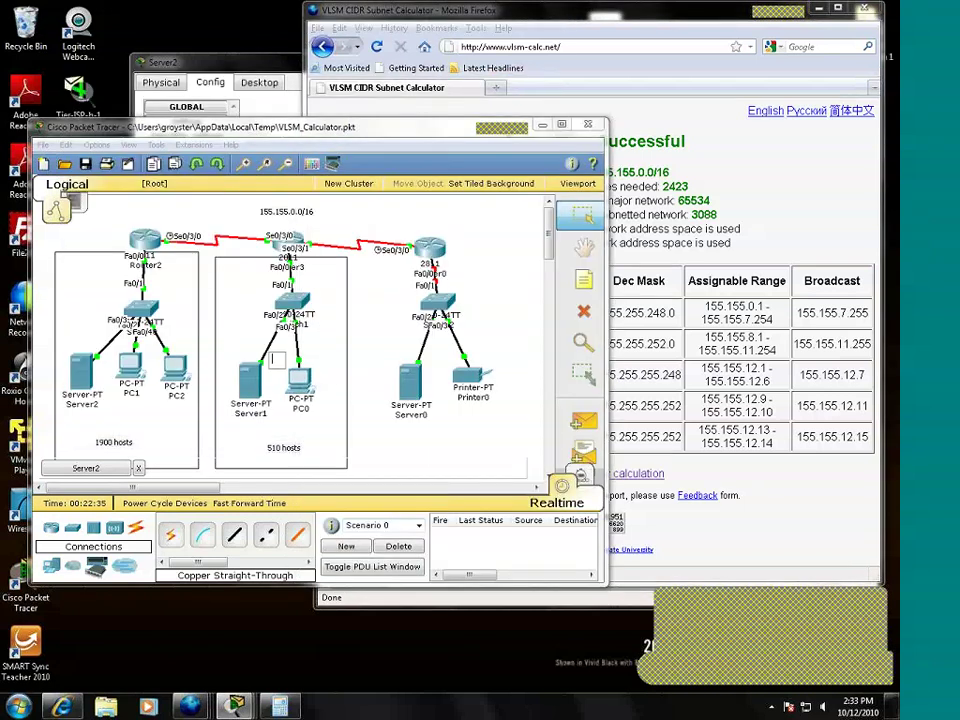
pyautogui.click(311, 388)
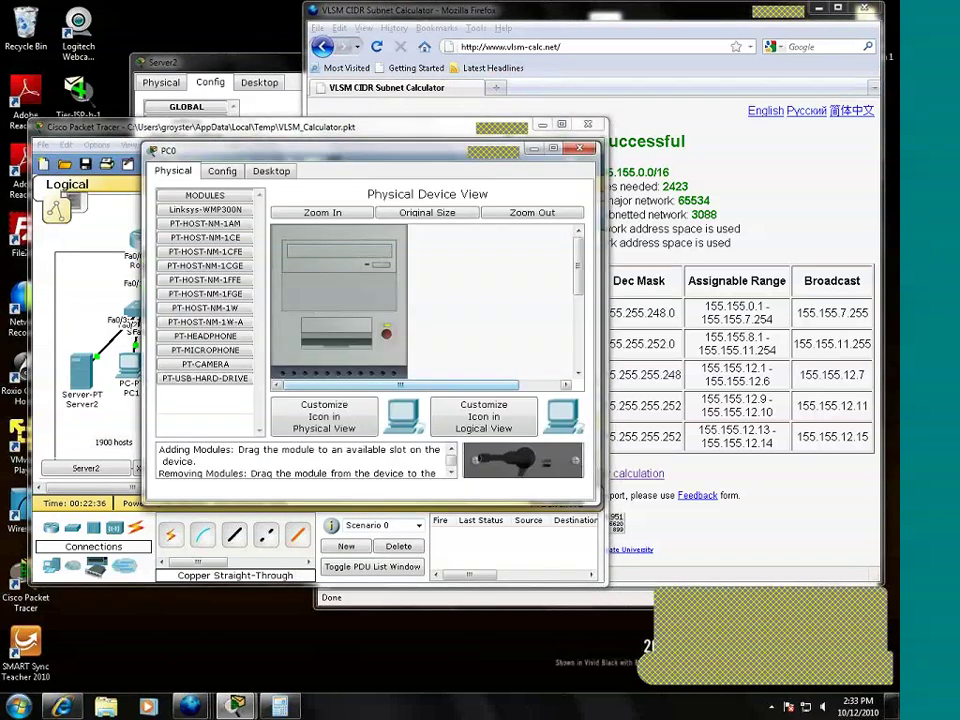
pyautogui.click(279, 173)
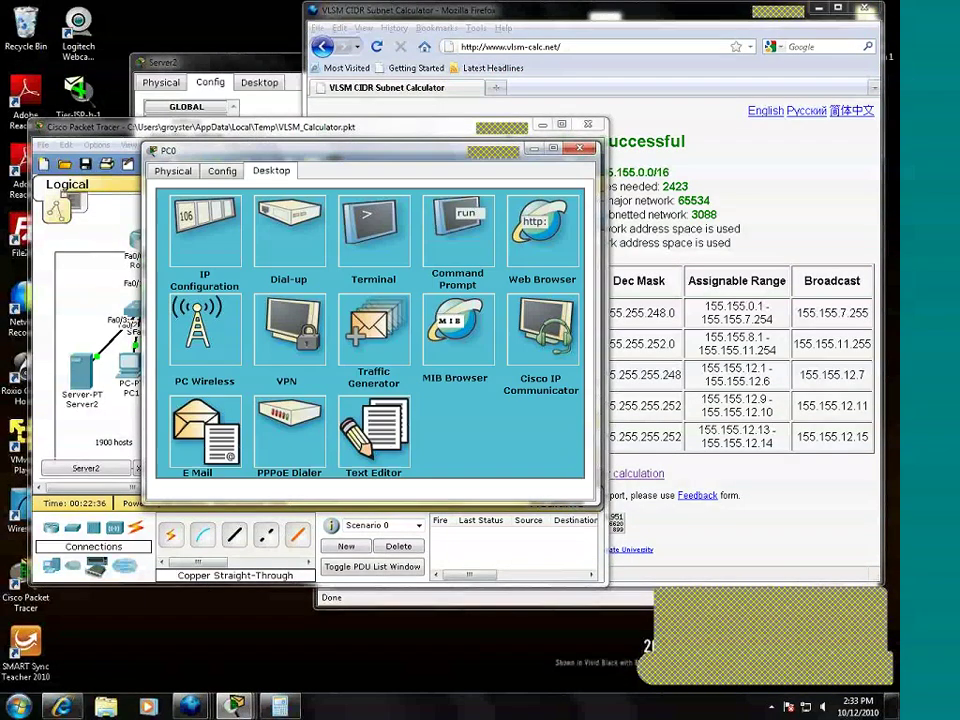
pyautogui.click(210, 275)
pyautogui.click(489, 205)
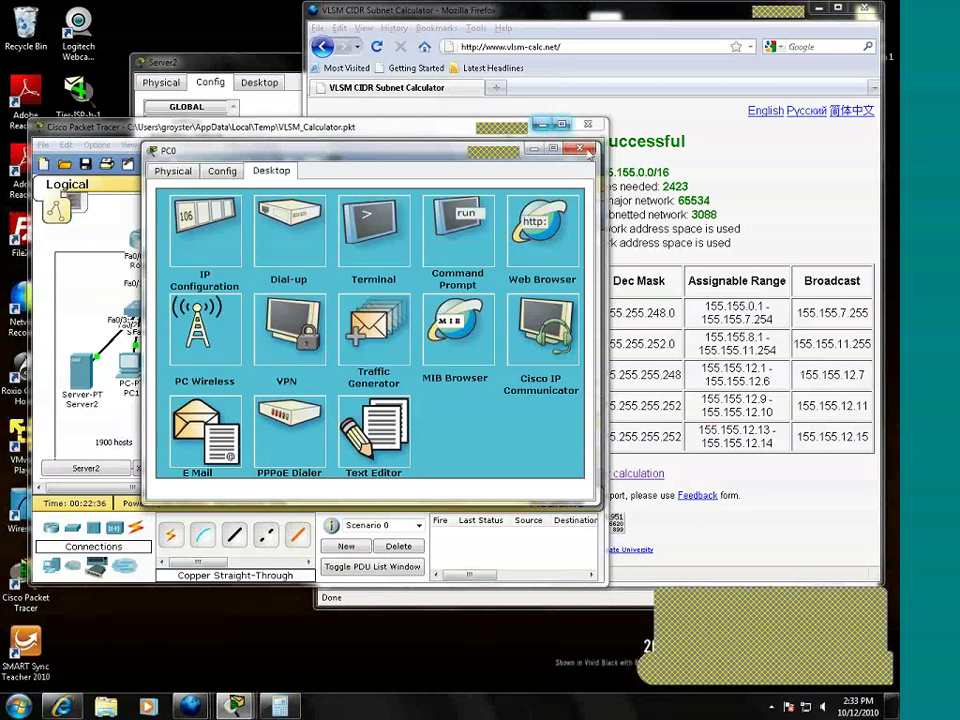
pyautogui.click(586, 150)
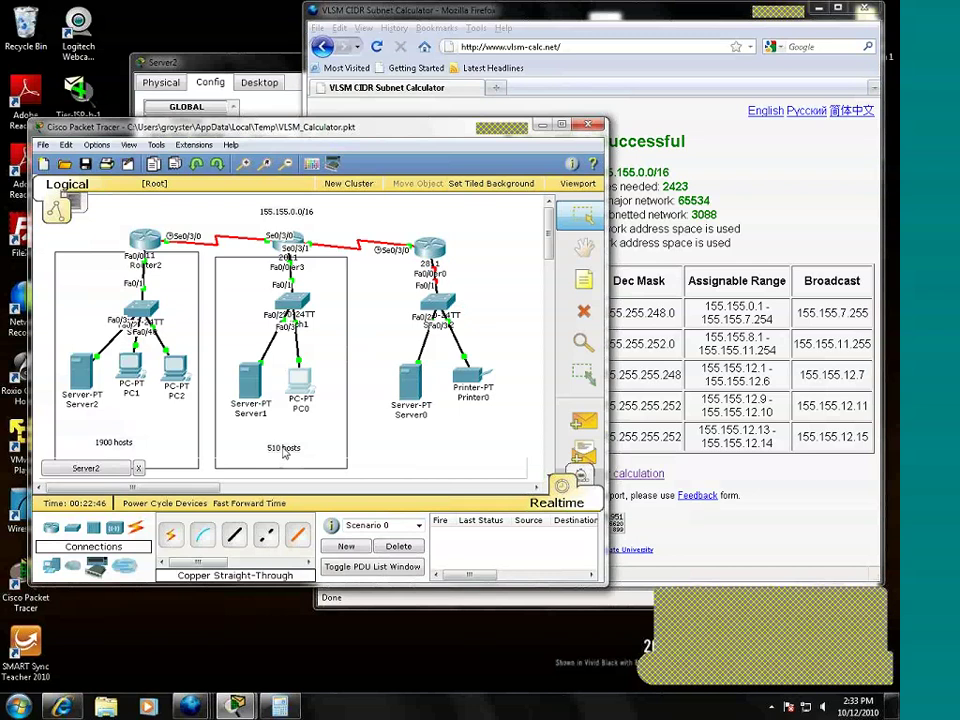
# Place a note reading 155.155.0.0/21 above the '1900 hosts' label under Server2
pyautogui.click(584, 282)
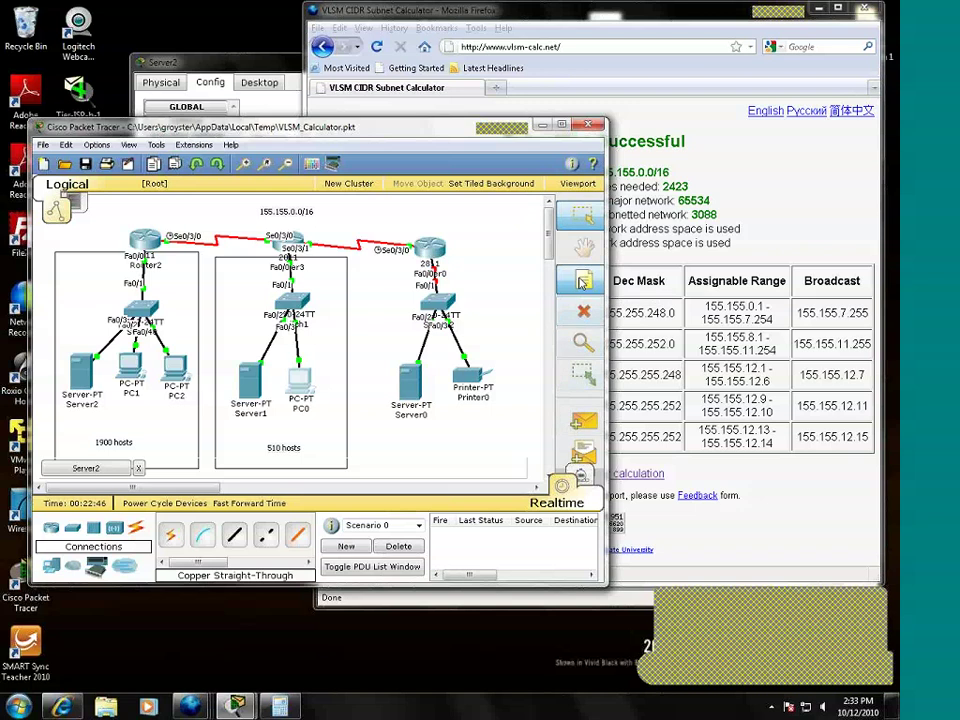
pyautogui.click(88, 425)
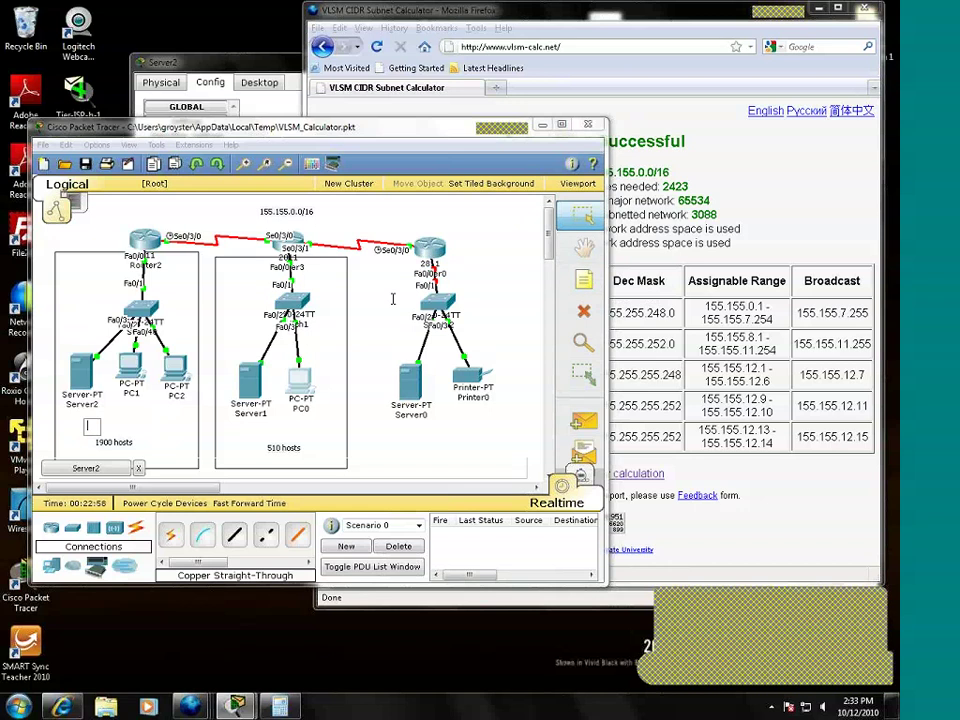
pyautogui.write('155.155.')
pyautogui.click(690, 206)
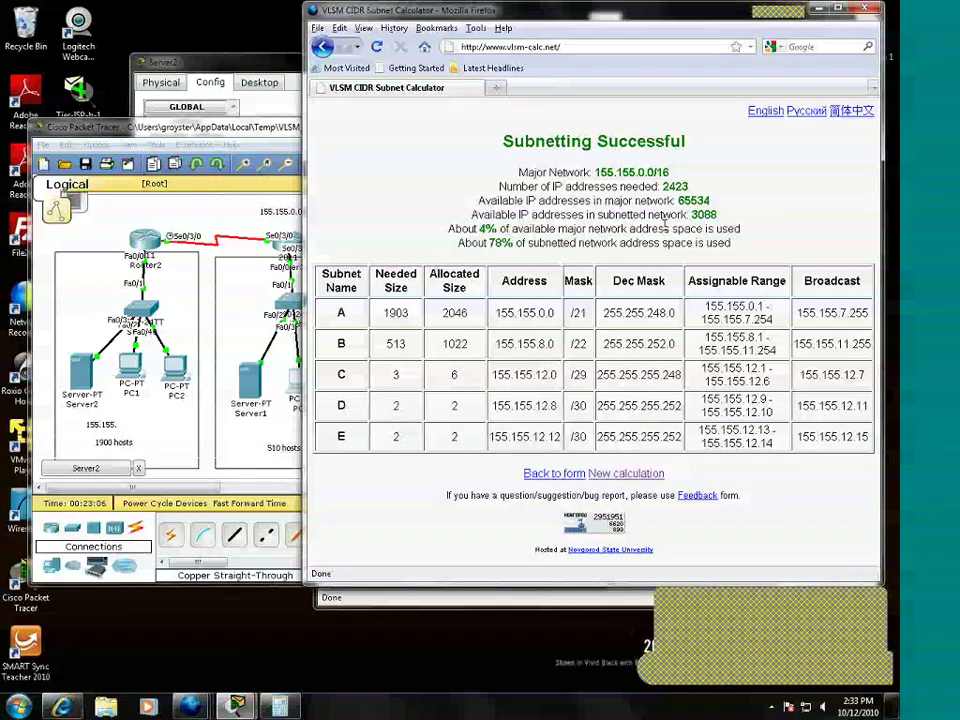
pyautogui.click(86, 424)
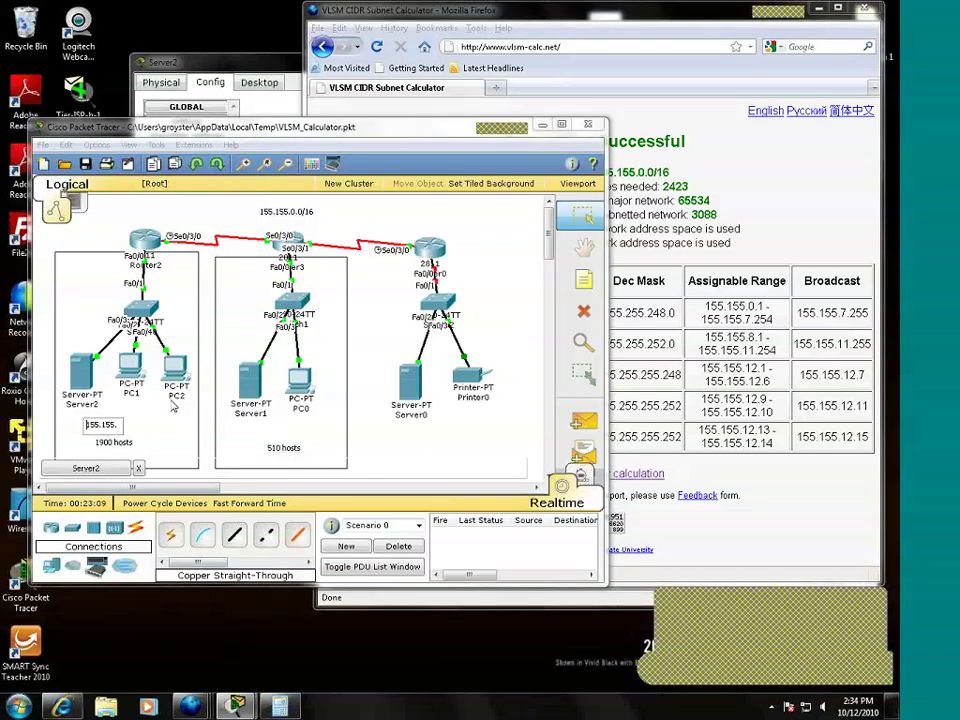
pyautogui.click(643, 312)
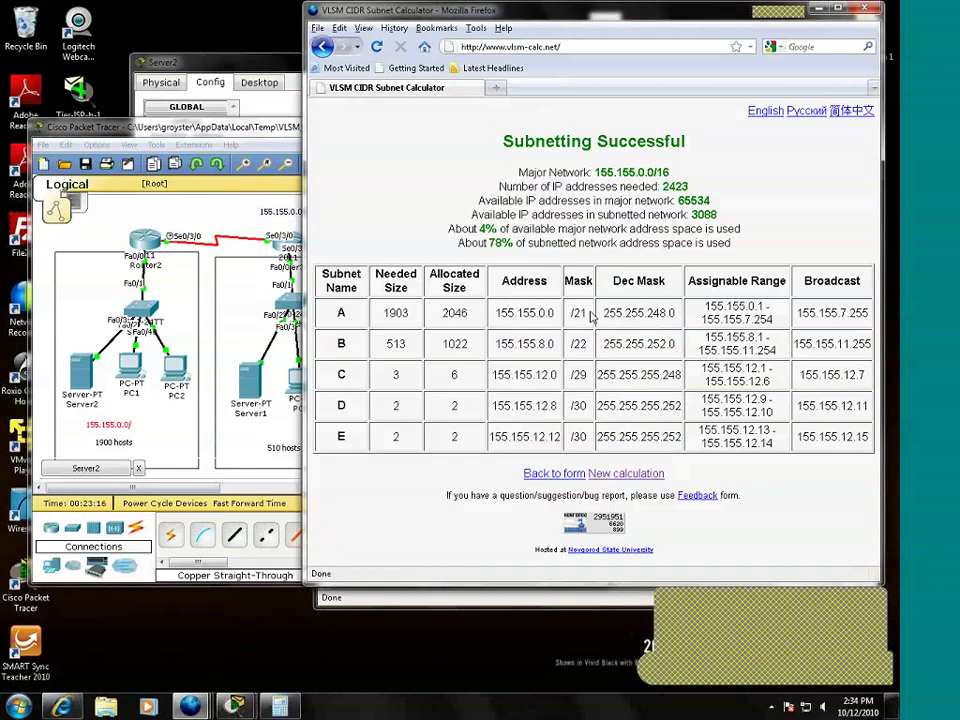
pyautogui.click(137, 427)
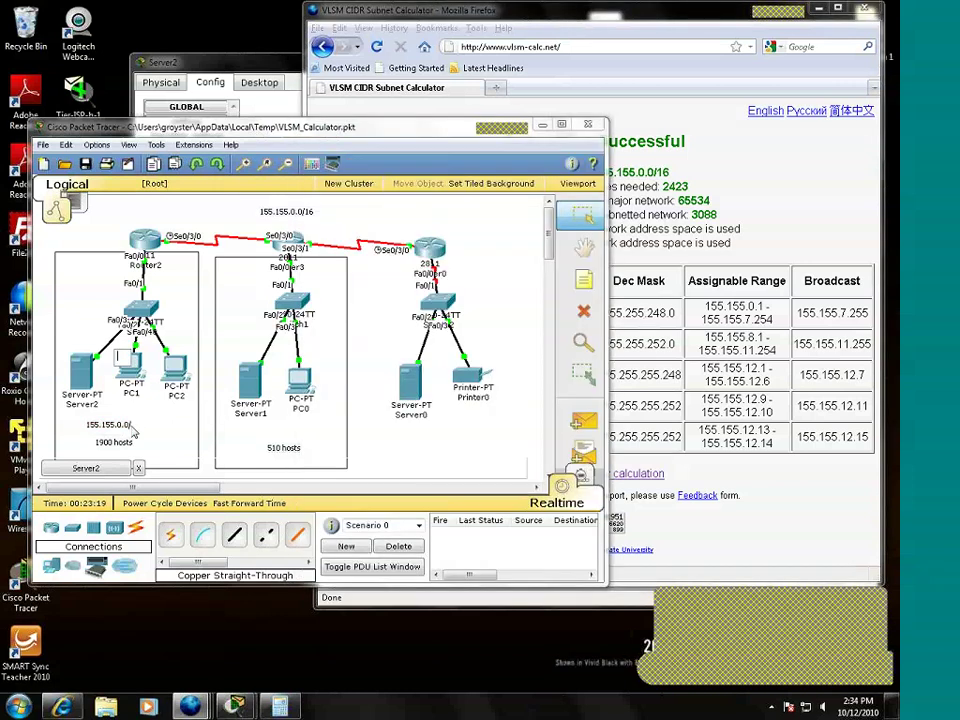
pyautogui.write('21')
pyautogui.click(278, 440)
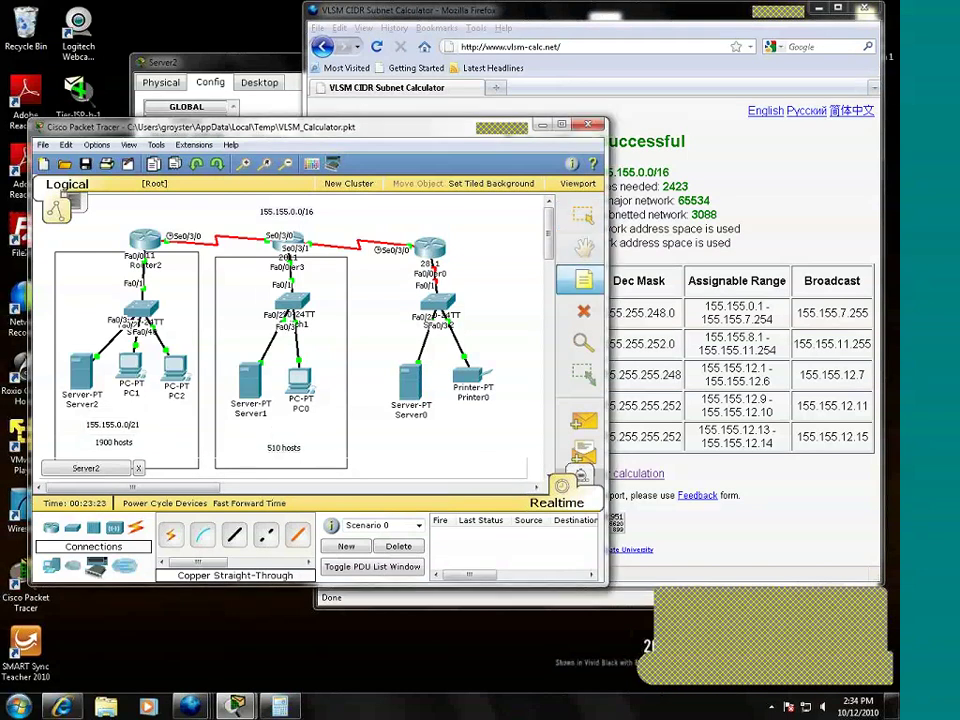
# Discard the stray empty note and start a note above the 510-host LAN reading 155.155.8.0/
pyautogui.click(242, 428)
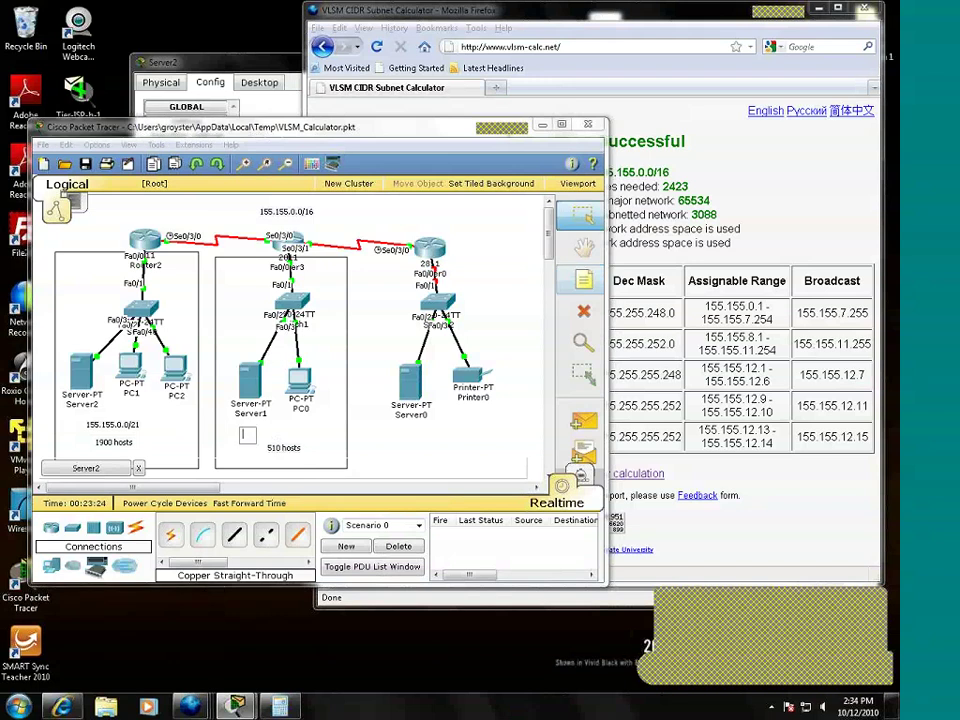
pyautogui.hotkey('alt', 'Tab')
pyautogui.hotkey('alt', 'Tab')
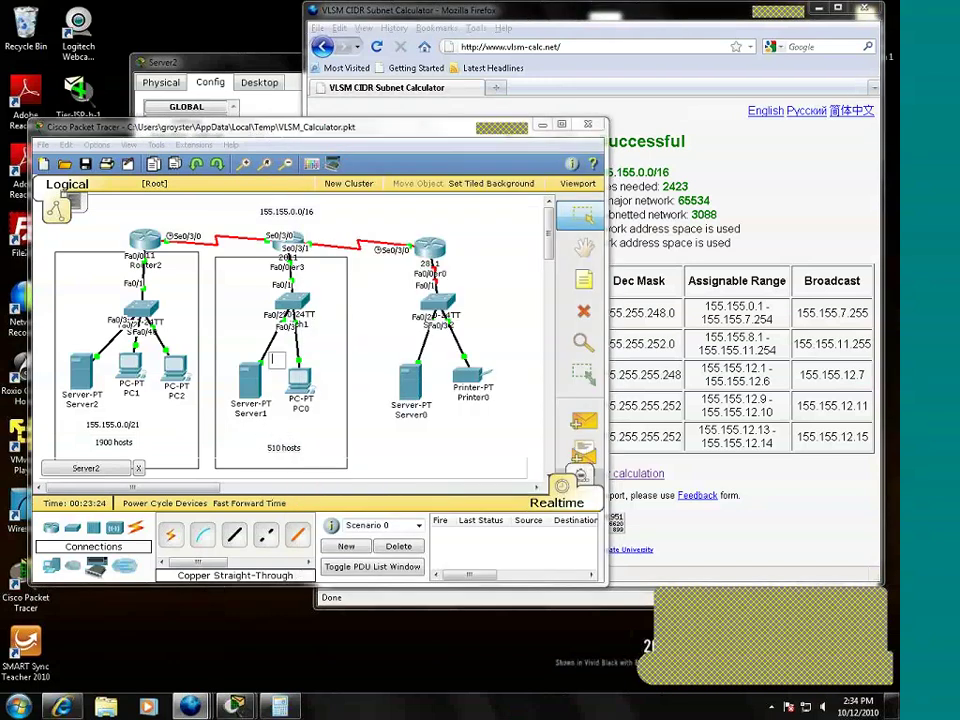
pyautogui.click(588, 283)
pyautogui.click(280, 434)
pyautogui.write('155.155.8.0/')
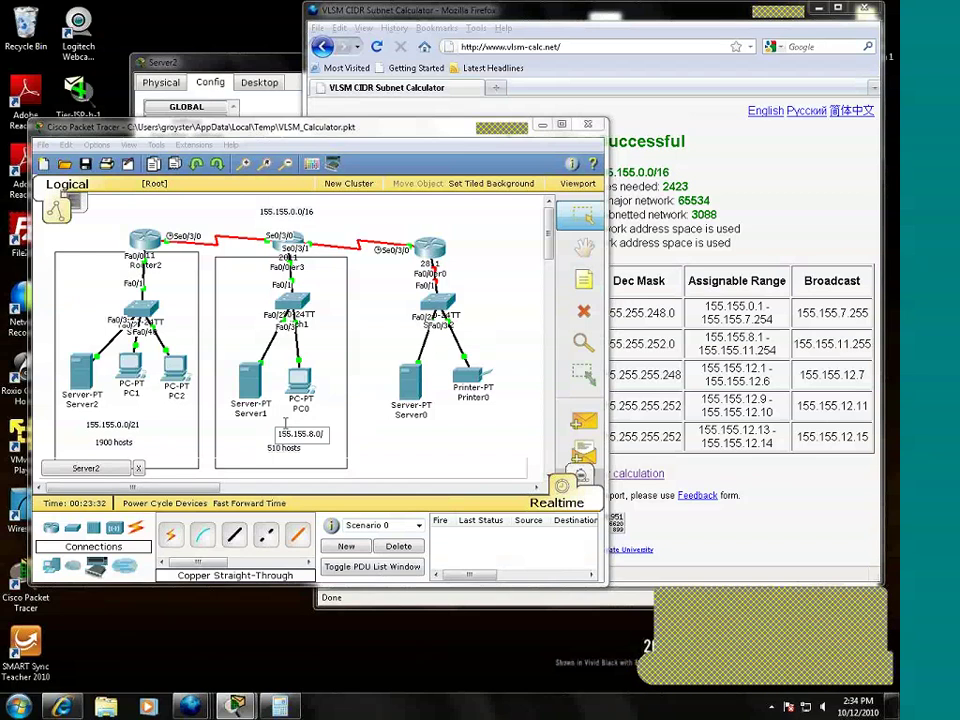
# Check subnet B's prefix in the calculator and complete the LAN note as 155.155.8.0/22
pyautogui.click(624, 316)
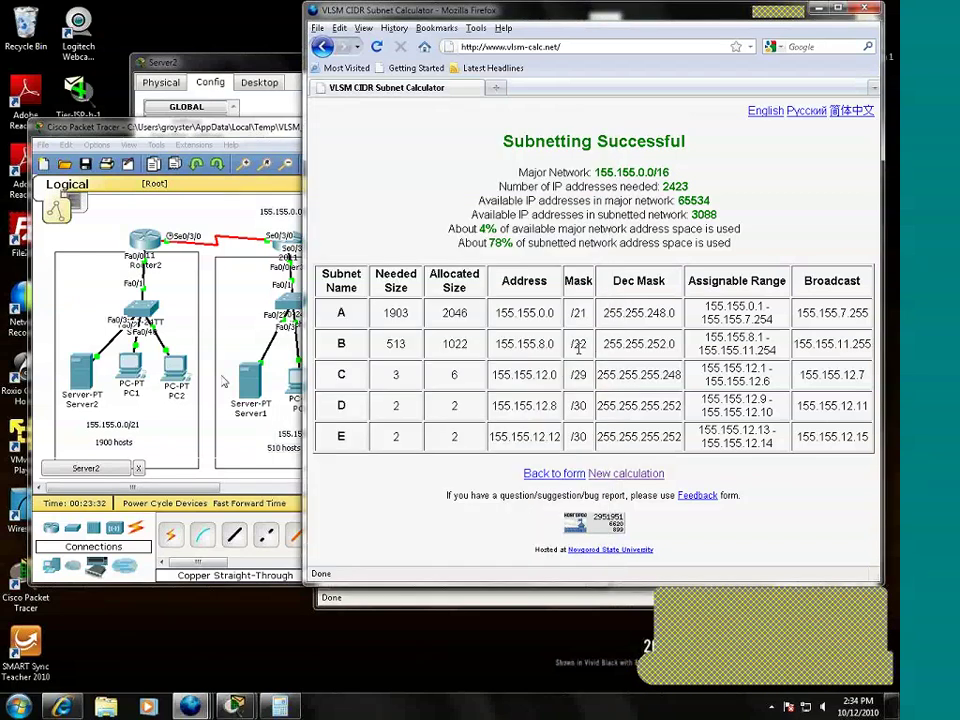
pyautogui.click(169, 286)
pyautogui.press('BackSpace')
pyautogui.write('/22')
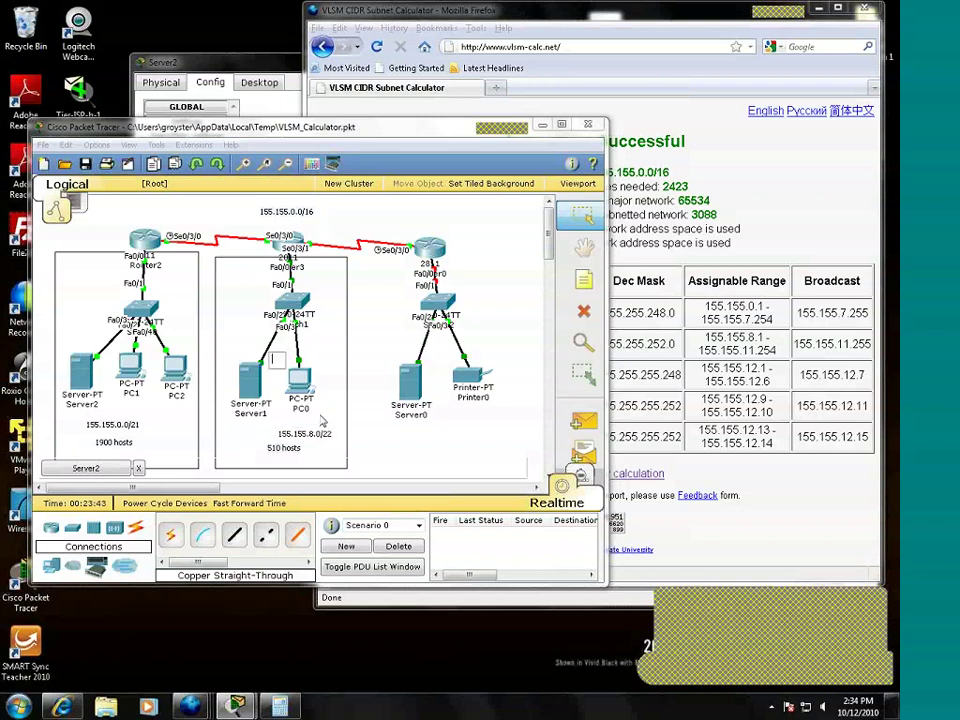
pyautogui.click(262, 437)
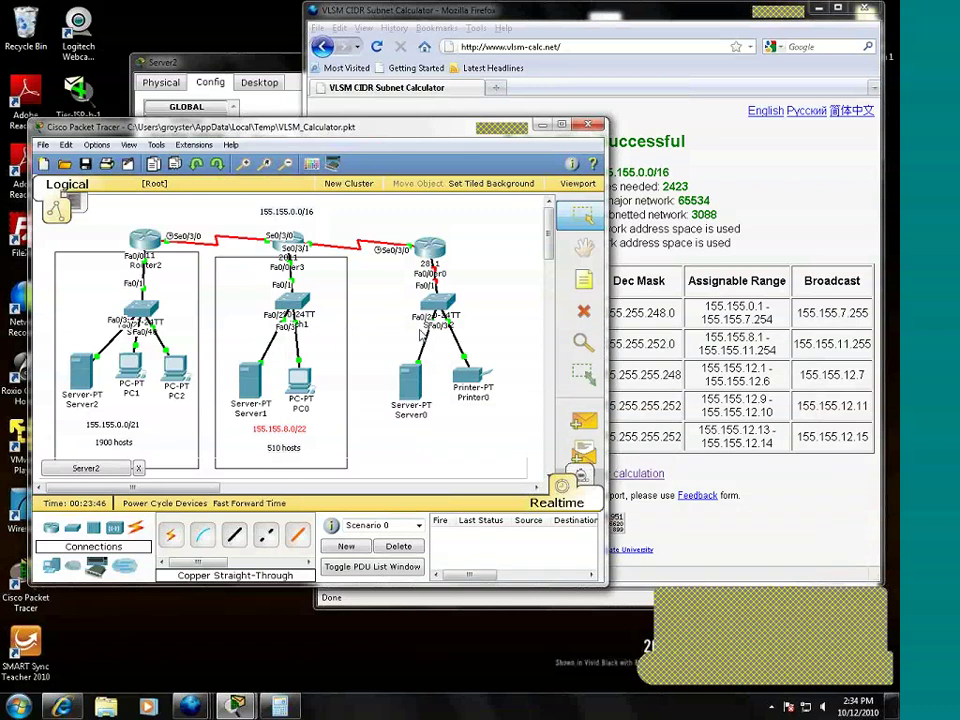
pyautogui.moveTo(422, 293)
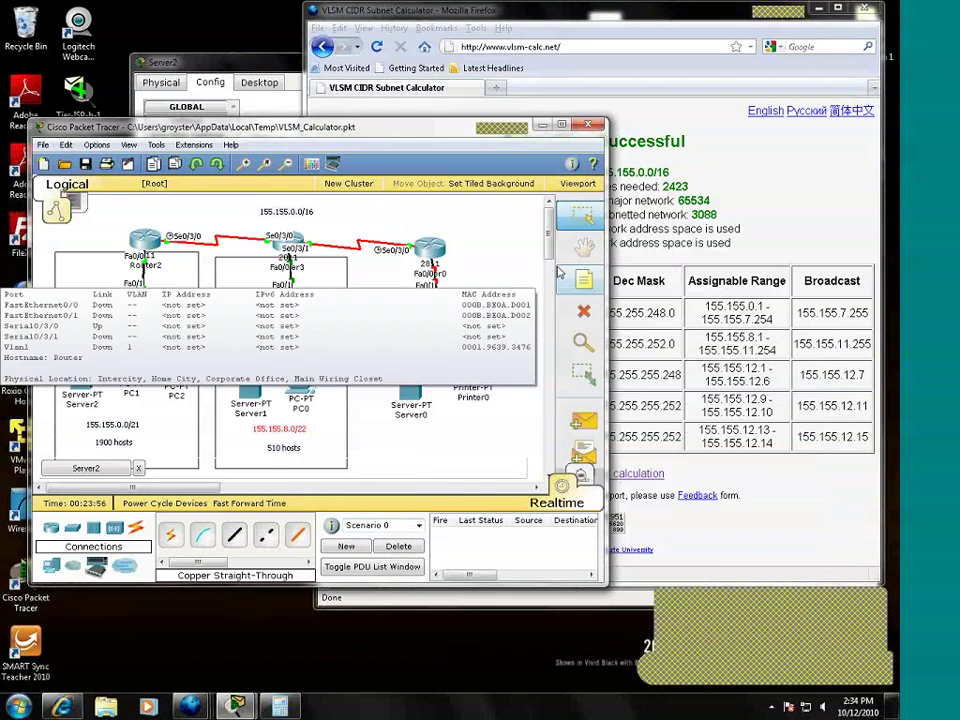
pyautogui.hotkey('alt', 'Tab')
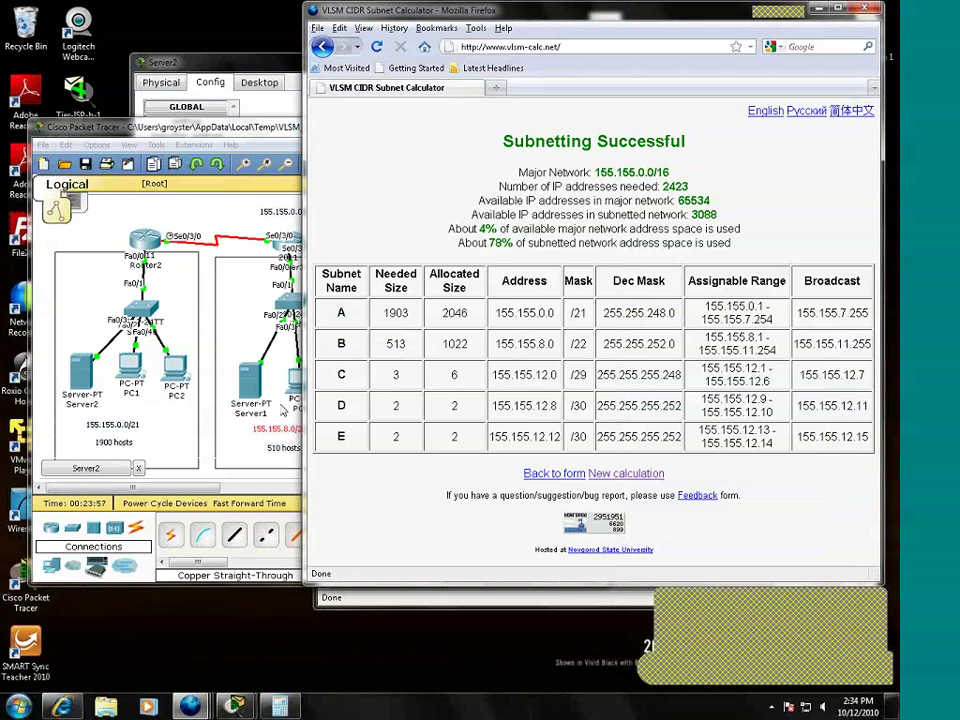
pyautogui.click(258, 348)
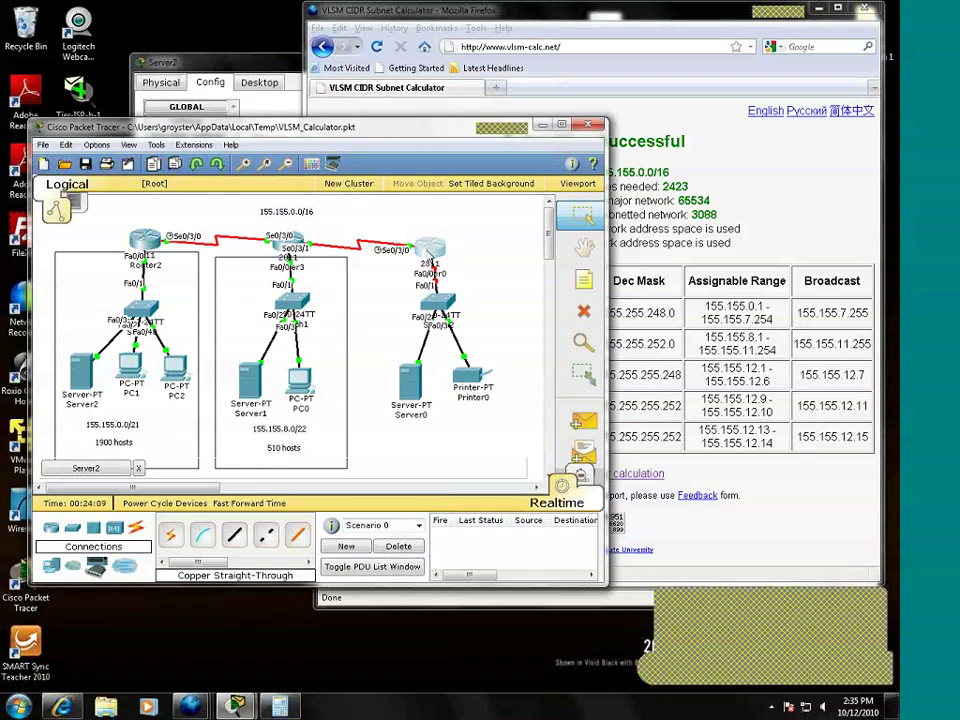
# Turn on Router0's FastEthernet0/0 and assign it 155.155.12.1 with mask 255.255.255.248
pyautogui.click(430, 248)
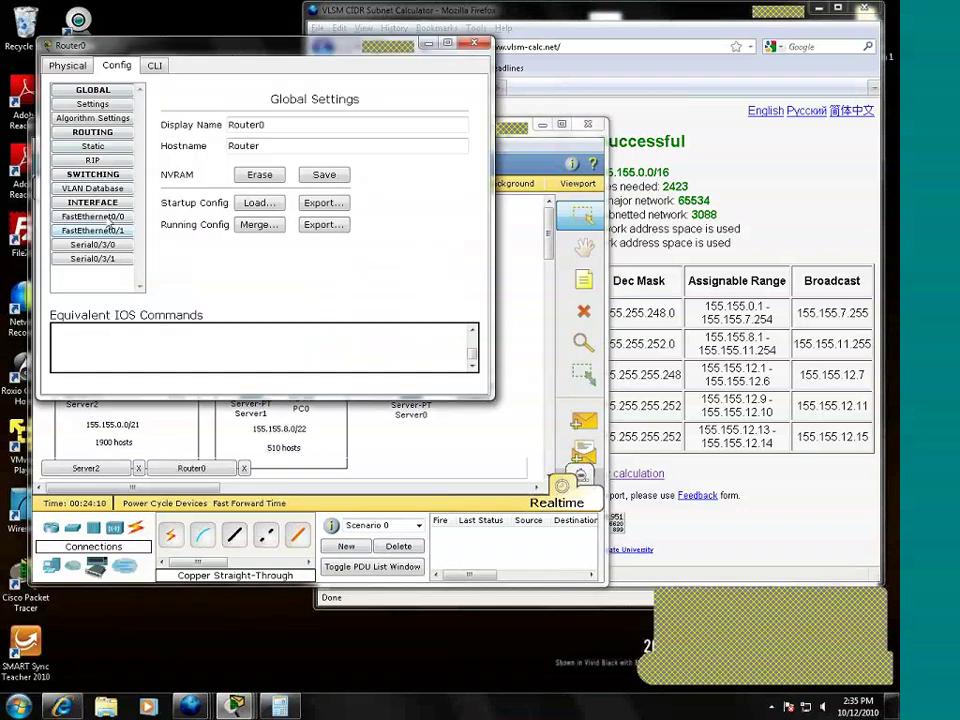
pyautogui.click(92, 216)
pyautogui.click(444, 120)
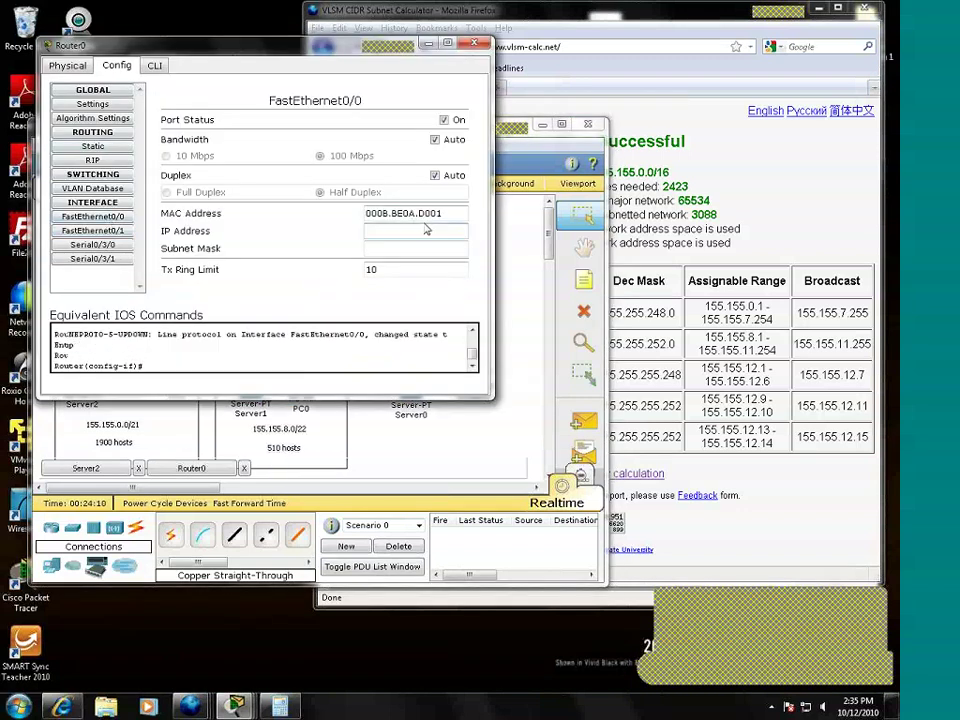
pyautogui.click(425, 230)
pyautogui.write('155.155.12.1')
pyautogui.click(420, 248)
pyautogui.press('Return')
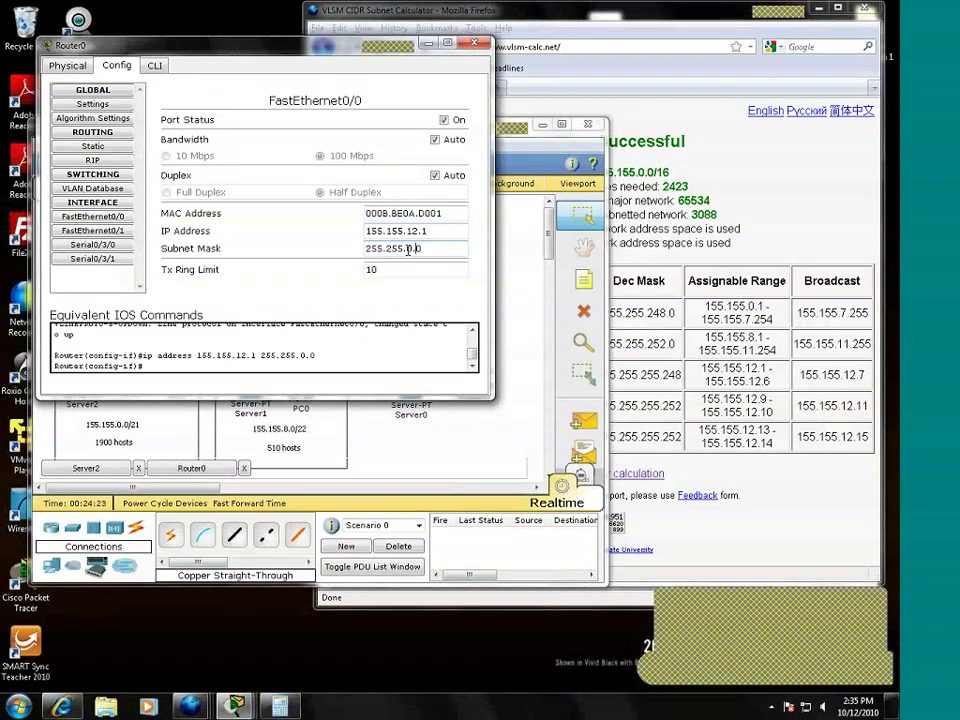
pyautogui.moveTo(408, 249); pyautogui.dragTo(486, 247)
pyautogui.write('255.248')
pyautogui.press('Return')
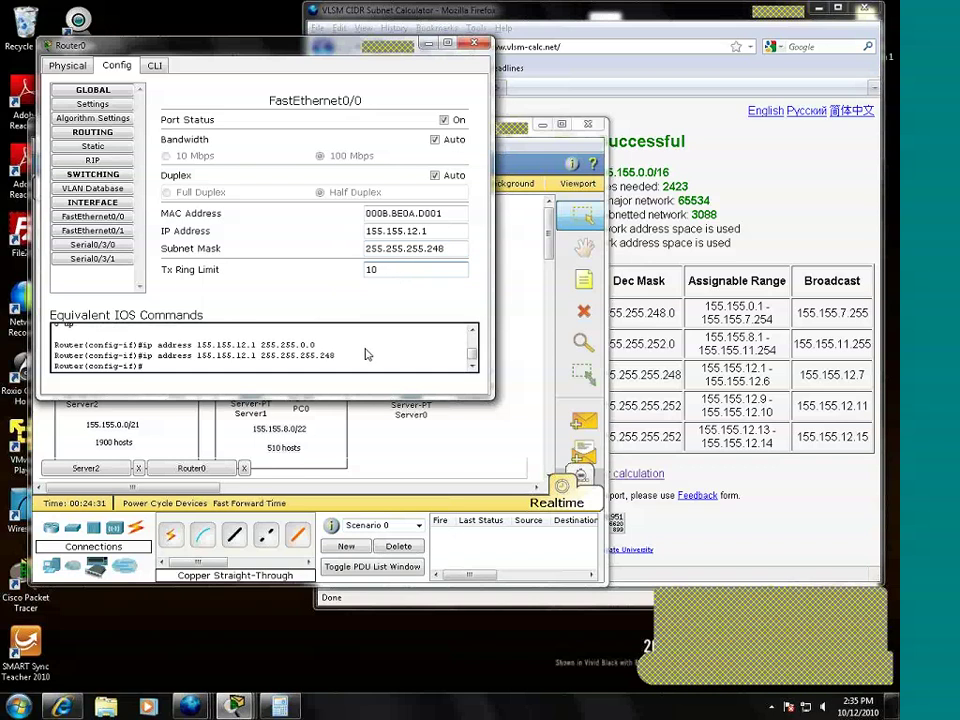
# Close Router0 and enter 155.155.12.2 as Server0's static IP address
pyautogui.click(474, 44)
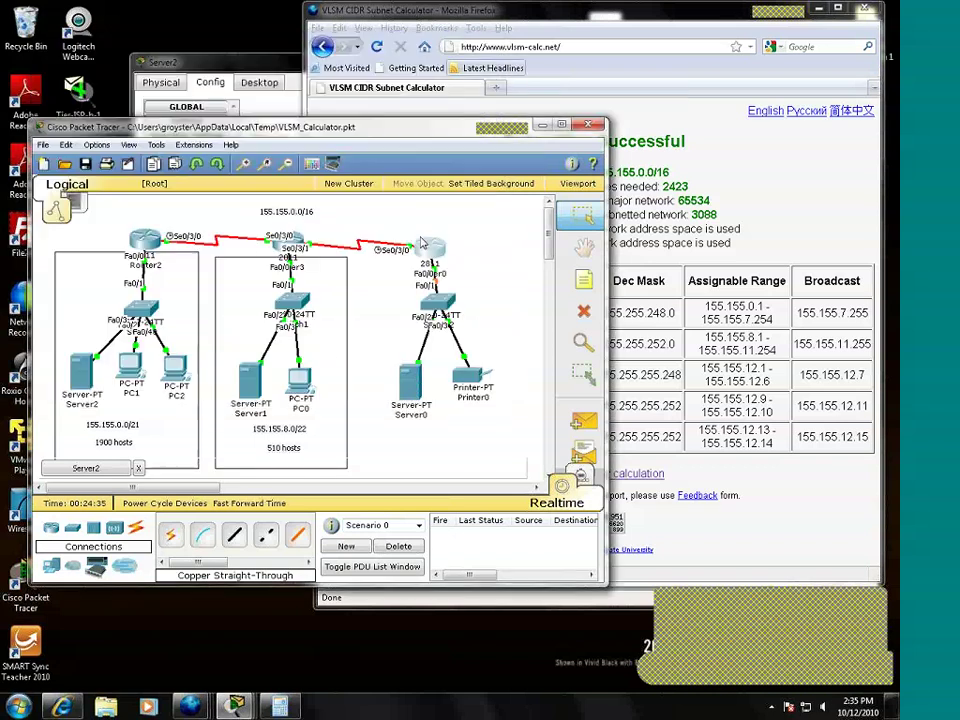
pyautogui.moveTo(418, 381)
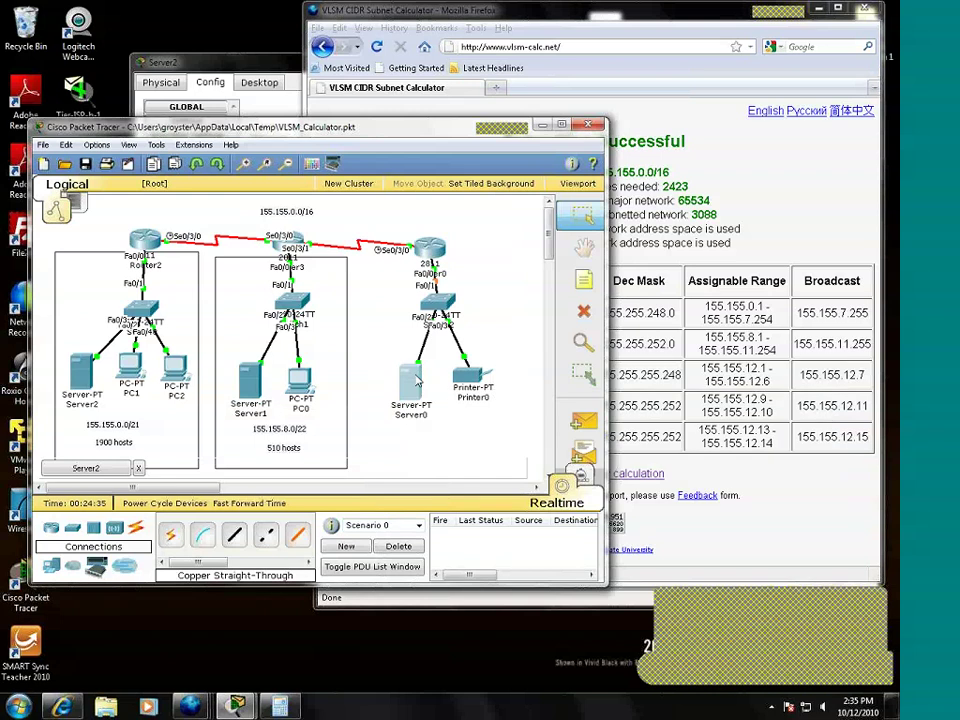
pyautogui.click(418, 381)
pyautogui.click(236, 135)
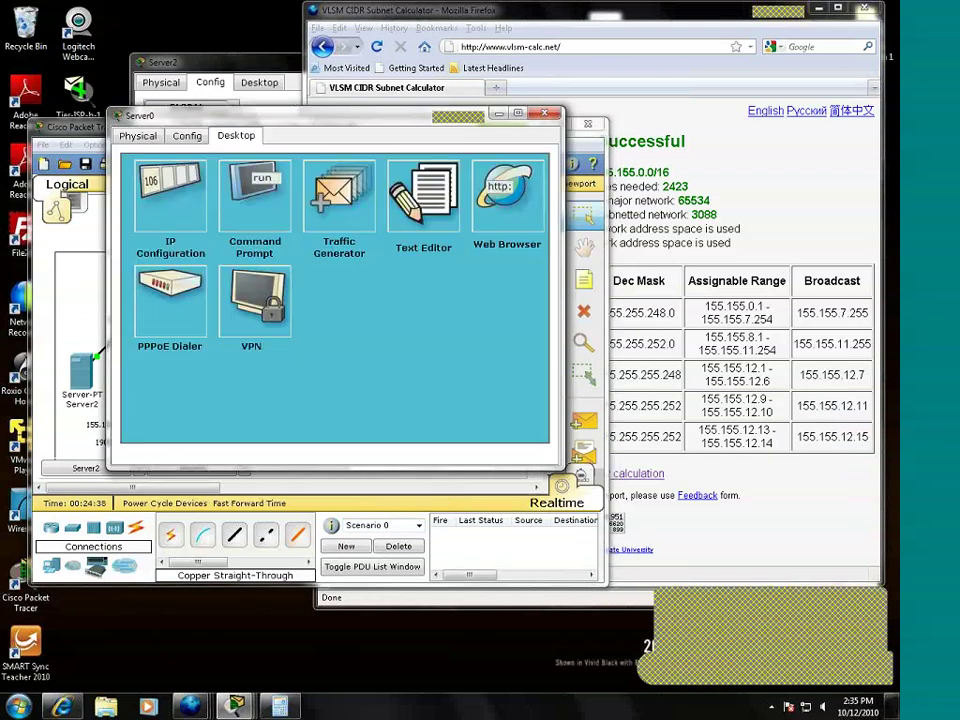
pyautogui.click(188, 213)
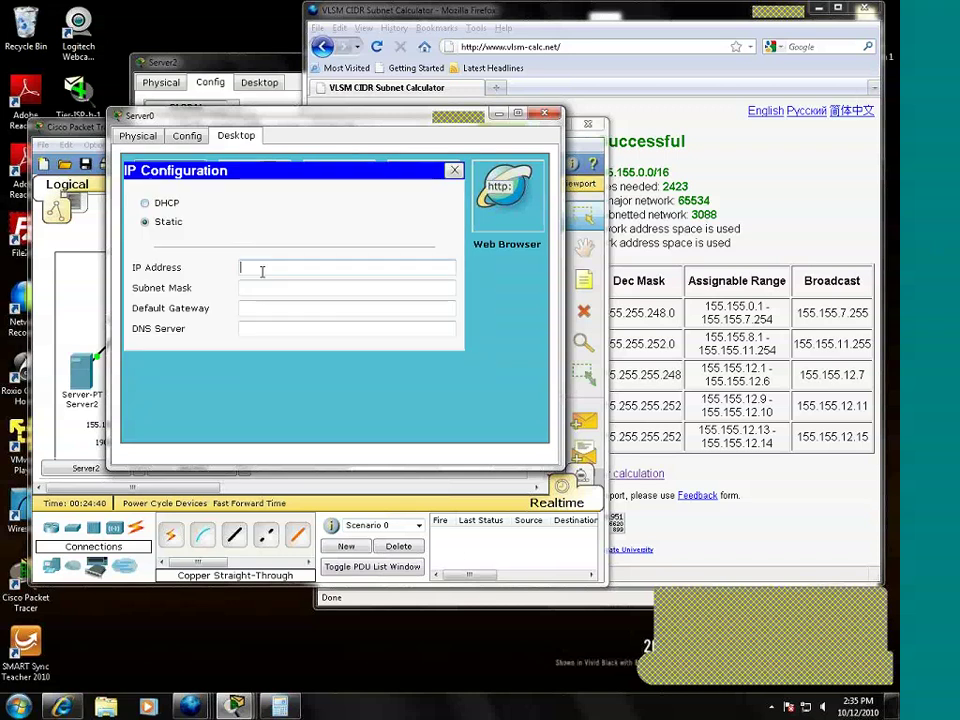
pyautogui.write('155.155.')
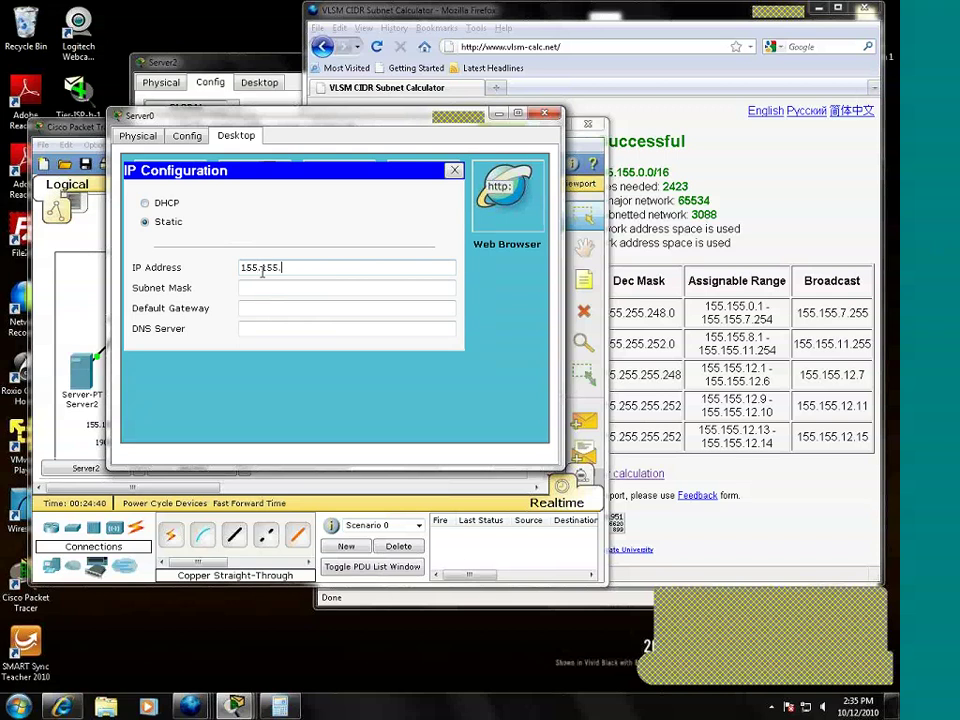
pyautogui.write('12.2')
# Correct Server0's mask to 255.255.255.248 and enter gateway 155.155.12.1
pyautogui.moveTo(281, 288); pyautogui.dragTo(318, 289)
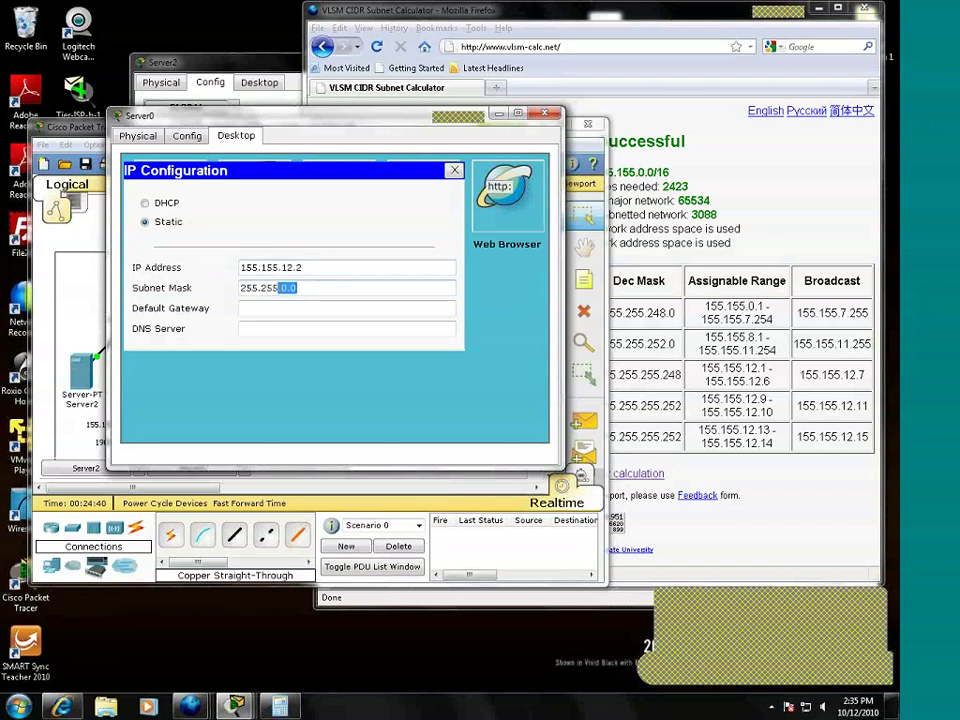
pyautogui.click(284, 288)
pyautogui.moveTo(284, 288); pyautogui.dragTo(373, 284)
pyautogui.write('255.248')
pyautogui.click(283, 310)
pyautogui.write('155.155.')
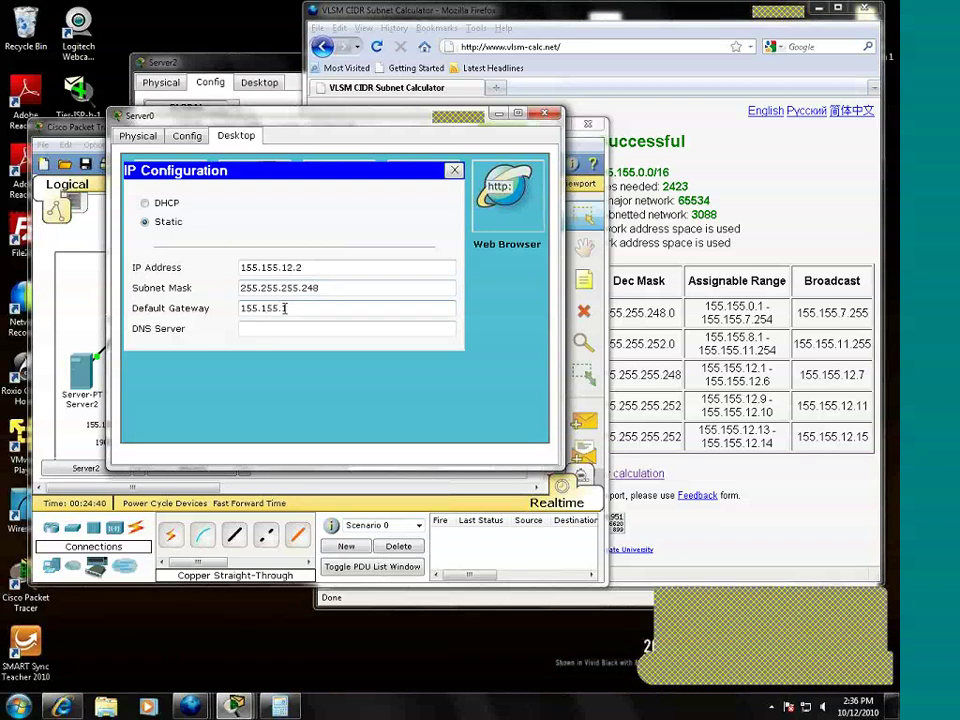
pyautogui.write('12.1')
# Close Server0 and give Printer0's FastEthernet IP 155.155.12.3 with mask 255.255.255.248
pyautogui.click(452, 173)
pyautogui.click(544, 113)
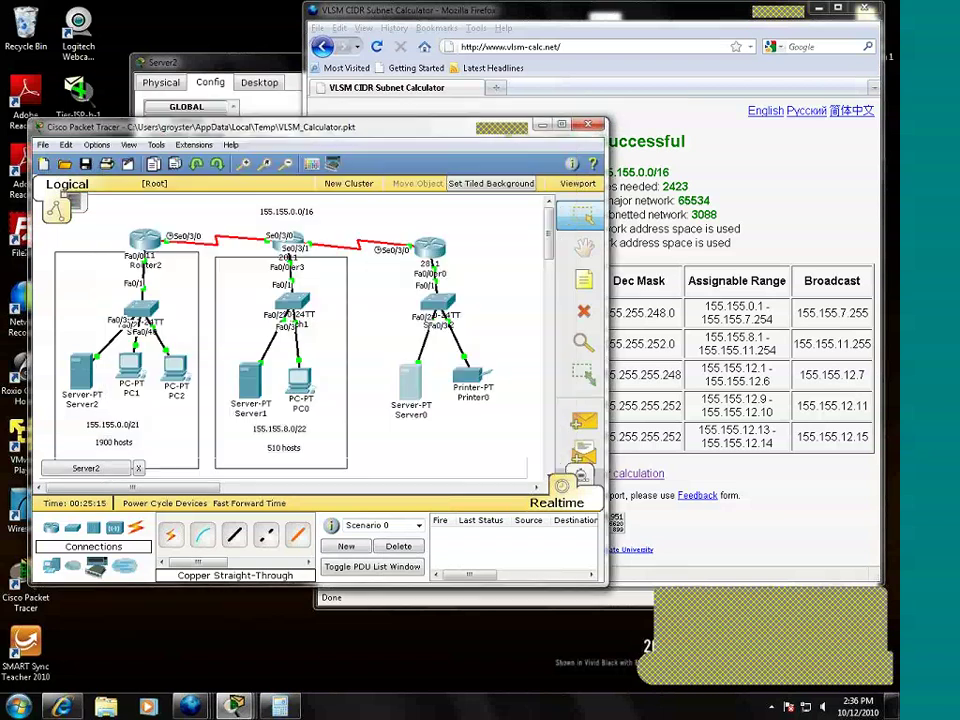
pyautogui.click(472, 380)
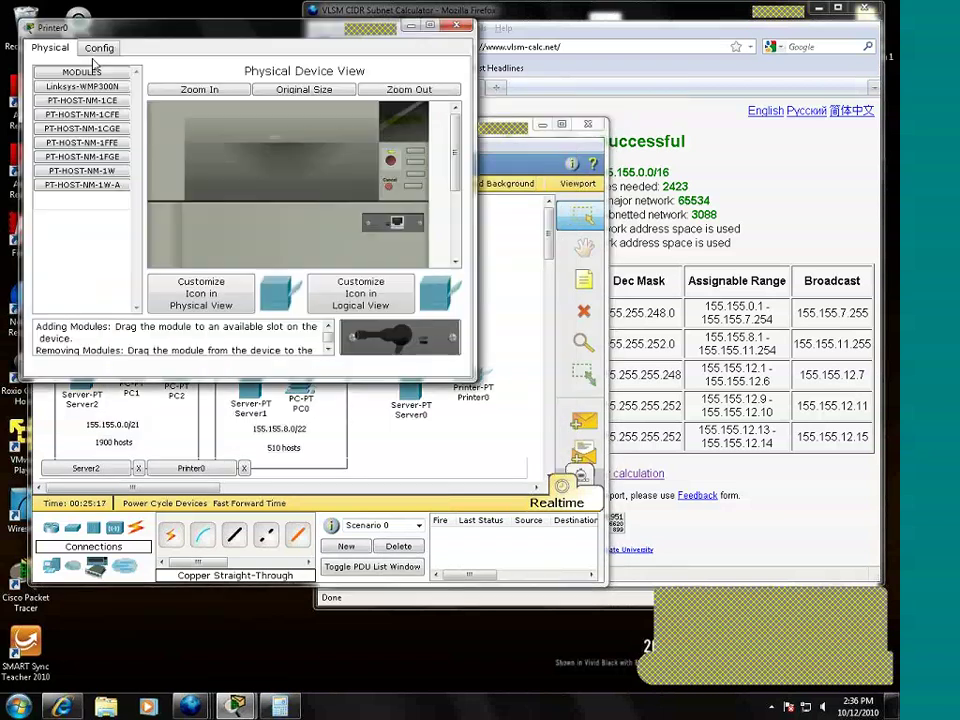
pyautogui.click(97, 48)
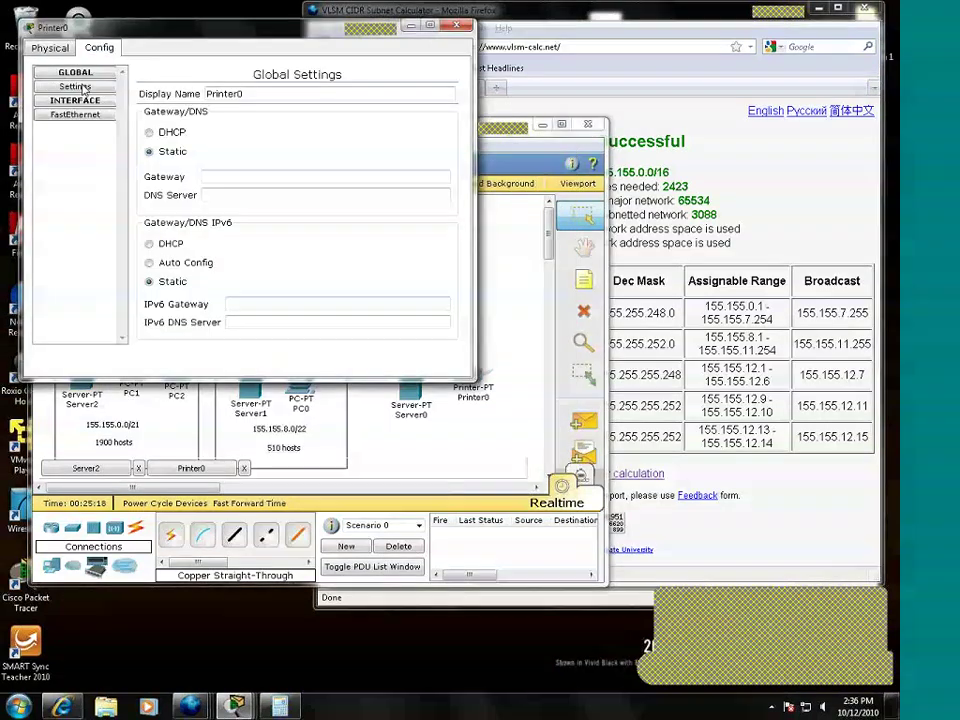
pyautogui.click(78, 115)
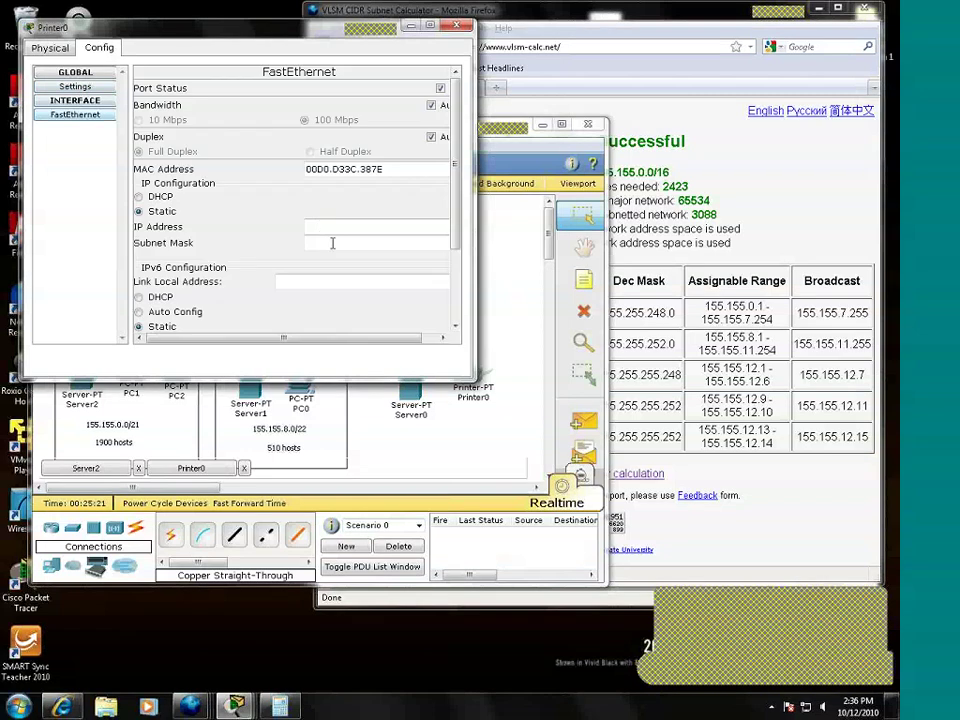
pyautogui.click(324, 225)
pyautogui.write('155.155.')
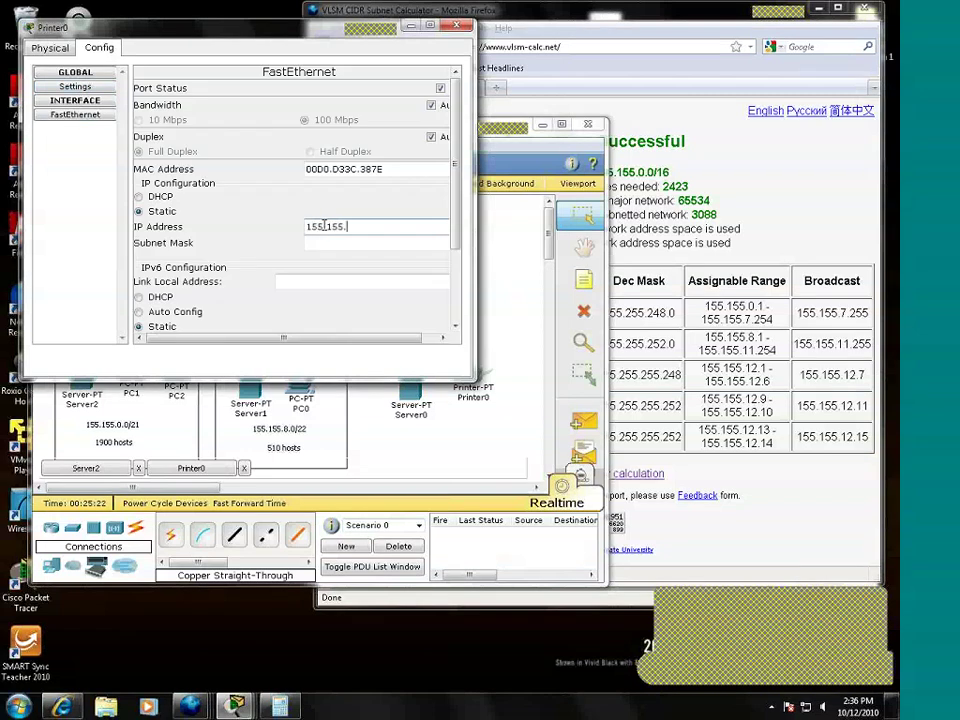
pyautogui.write('12.3')
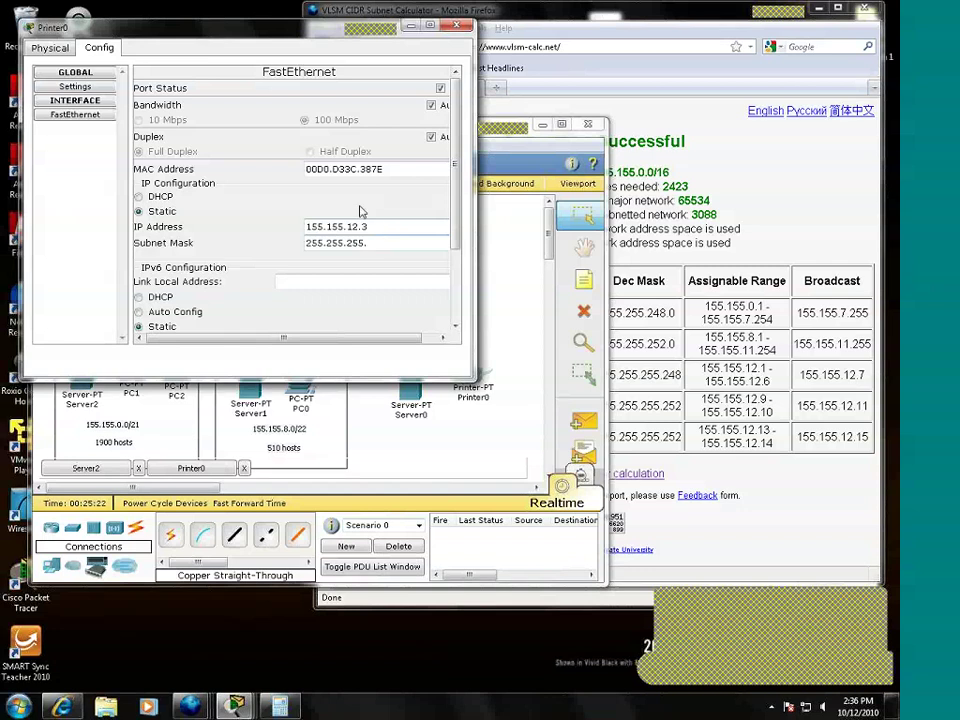
pyautogui.write('248')
# Set Printer0's gateway to 155.155.12.1 and close its configuration
pyautogui.click(75, 87)
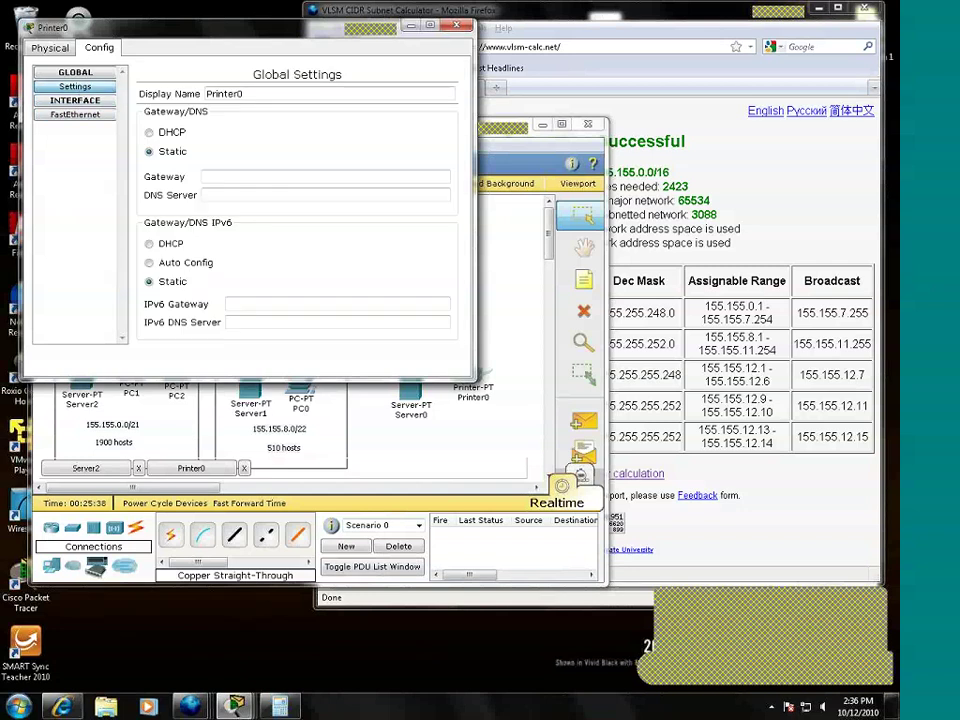
pyautogui.click(228, 175)
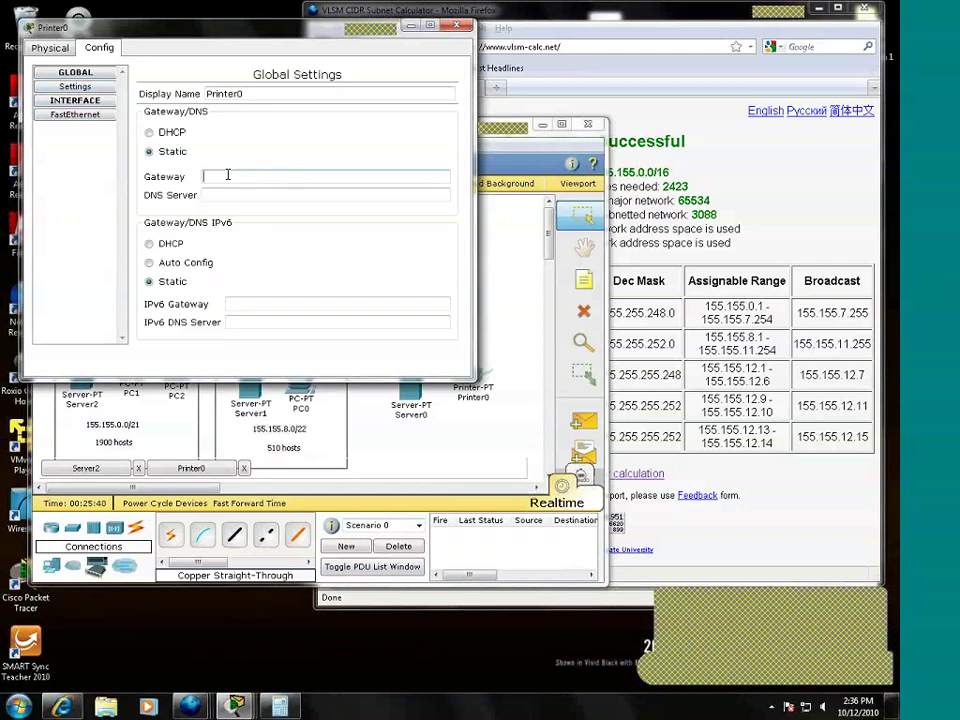
pyautogui.write('155.155.12.1')
pyautogui.click(456, 25)
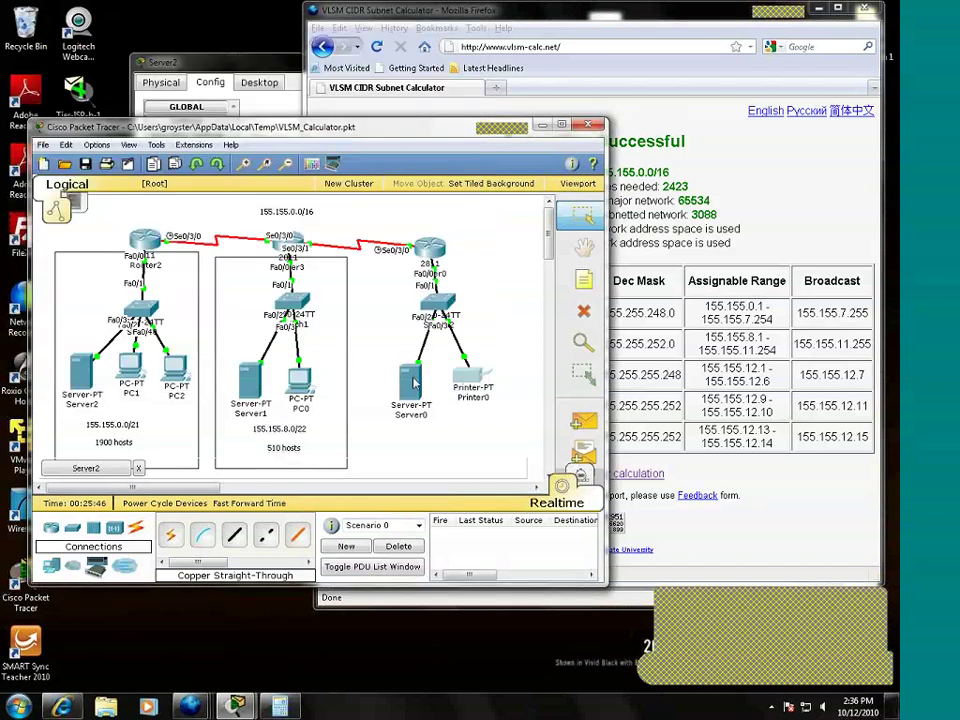
pyautogui.moveTo(440, 352)
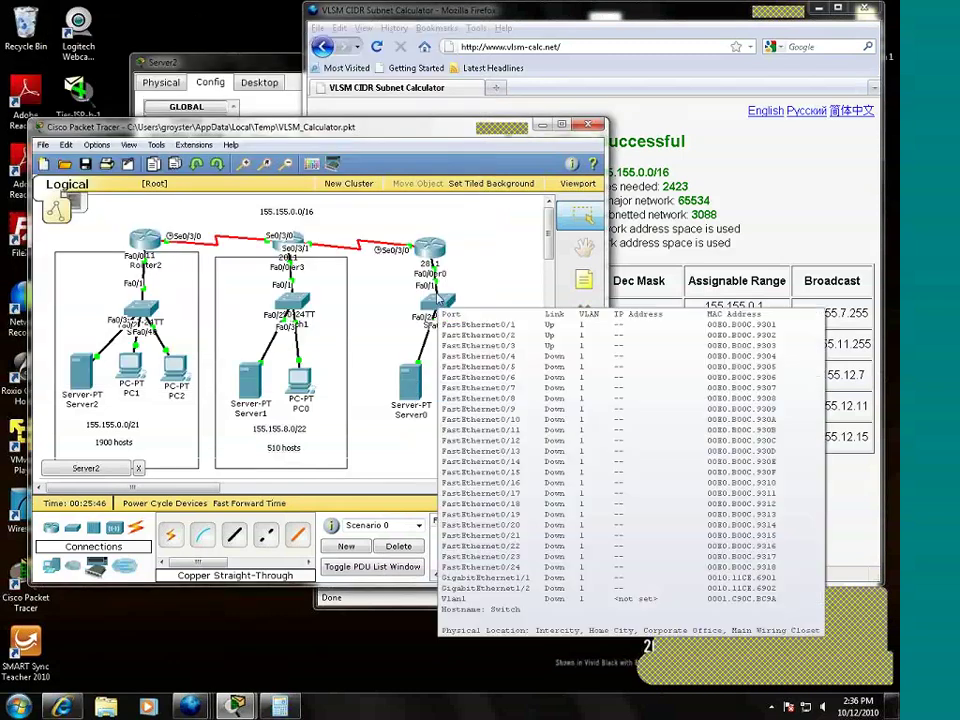
pyautogui.moveTo(482, 325)
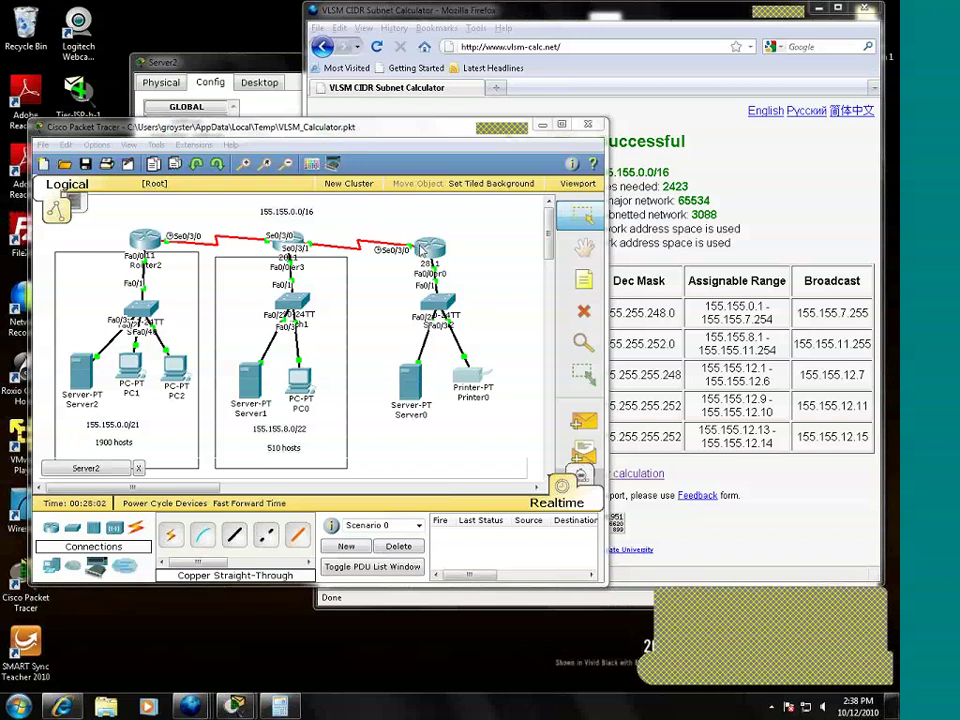
pyautogui.click(656, 361)
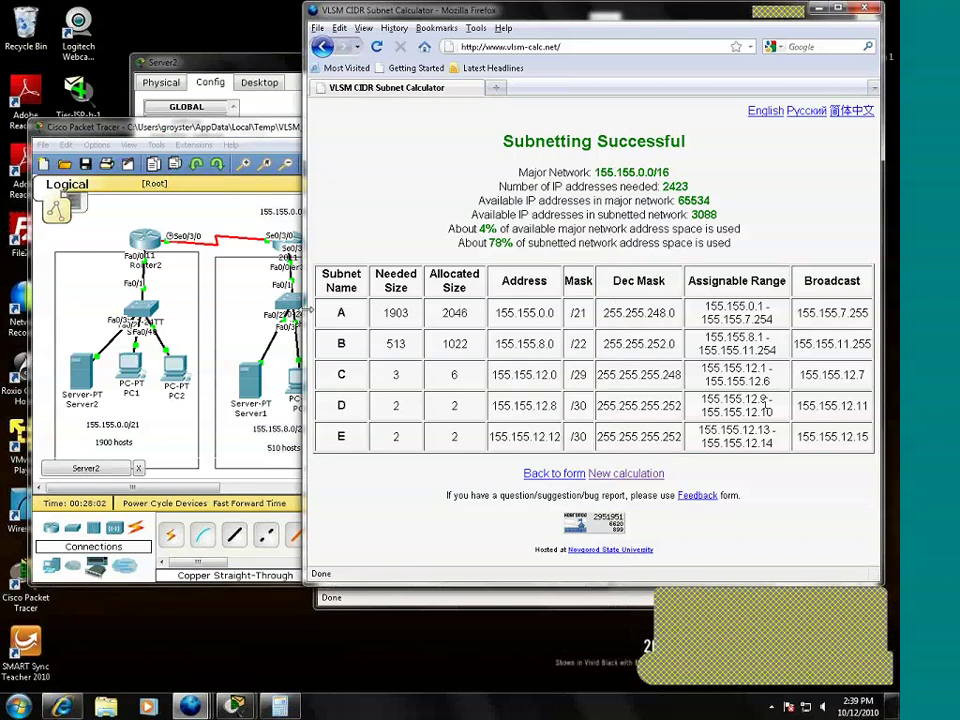
pyautogui.click(252, 305)
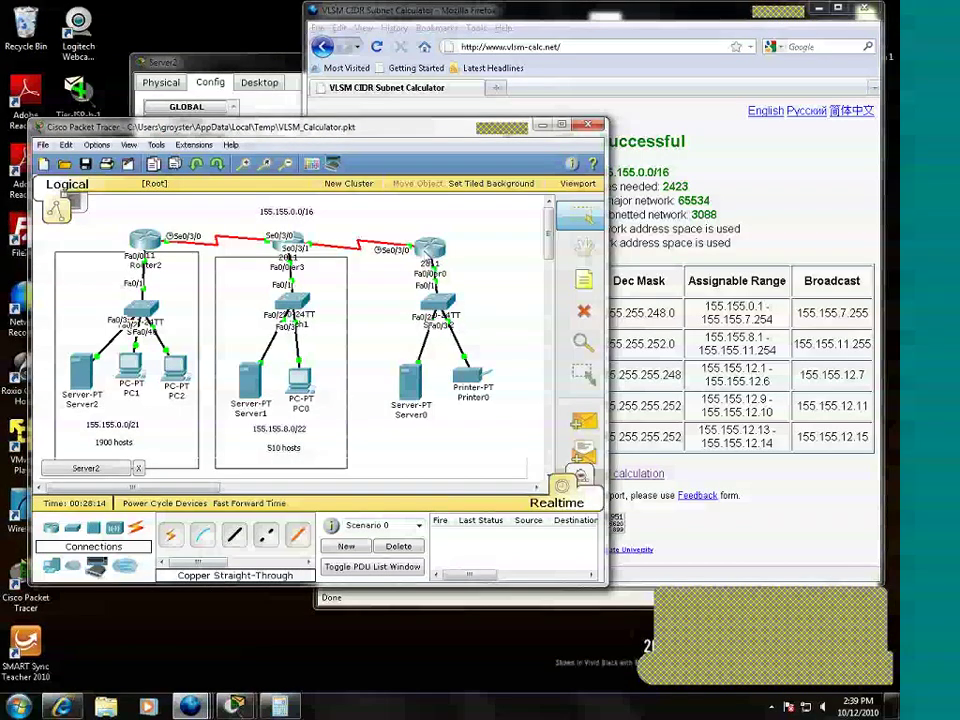
# Assign Router0's Serial0/3/0 155.155.12.9 with mask 255.255.255.252 and close the window
pyautogui.click(430, 248)
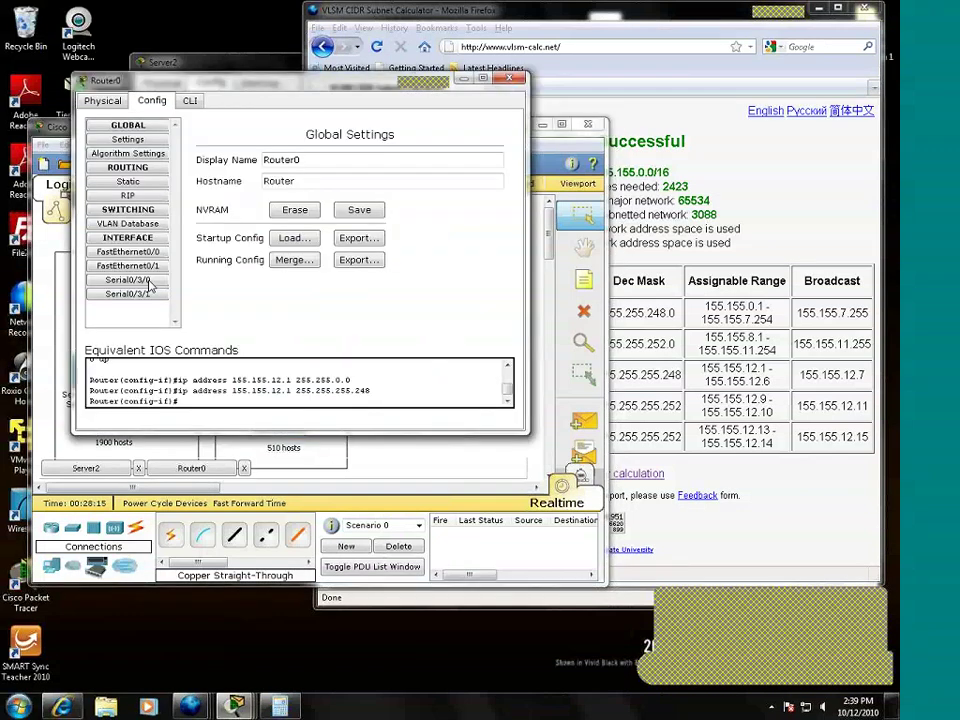
pyautogui.click(148, 282)
pyautogui.click(409, 248)
pyautogui.write('155.155.12.9')
pyautogui.click(370, 267)
pyautogui.write('255.255.255.248')
pyautogui.press('Return')
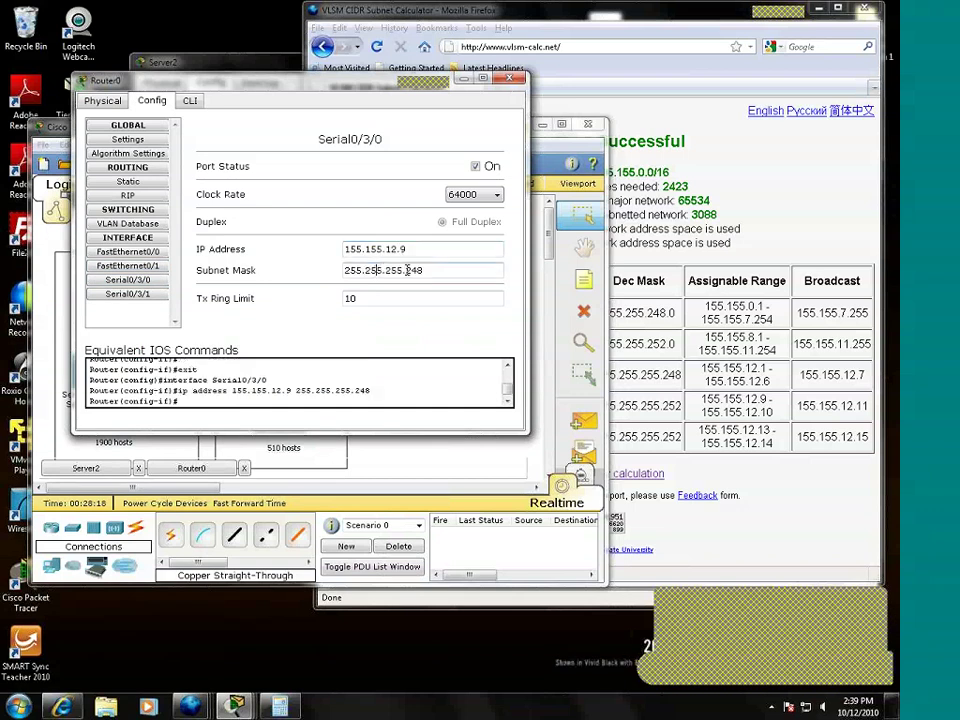
pyautogui.moveTo(406, 270); pyautogui.dragTo(487, 268)
pyautogui.write('252')
pyautogui.click(509, 78)
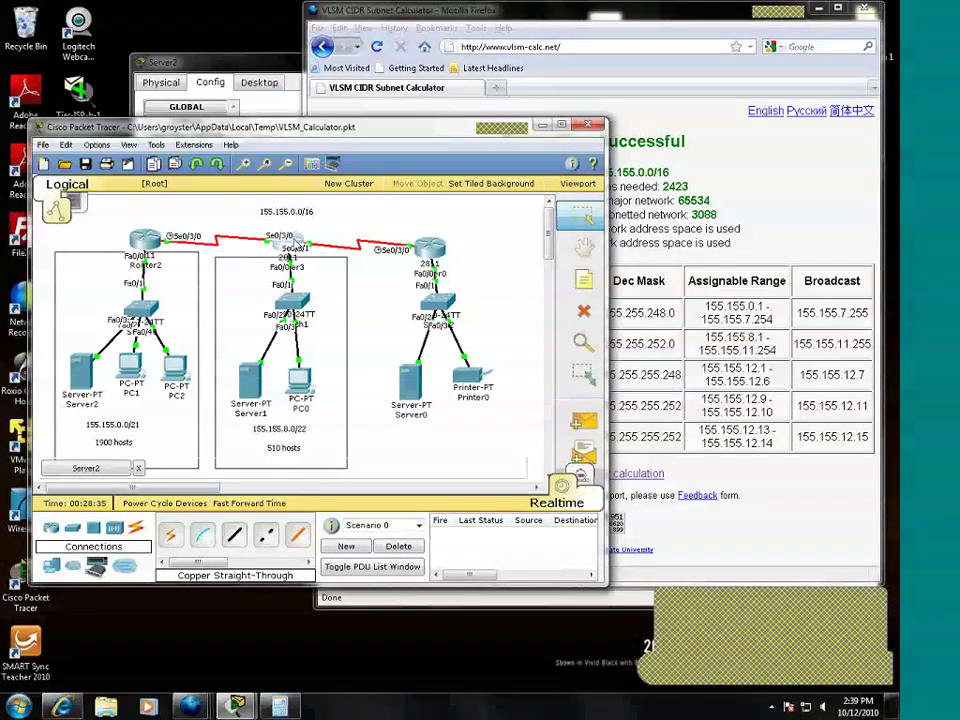
# Assign Router3's Serial0/3/1 155.155.12.10 with mask 255.255.255.252
pyautogui.click(287, 243)
pyautogui.click(200, 364)
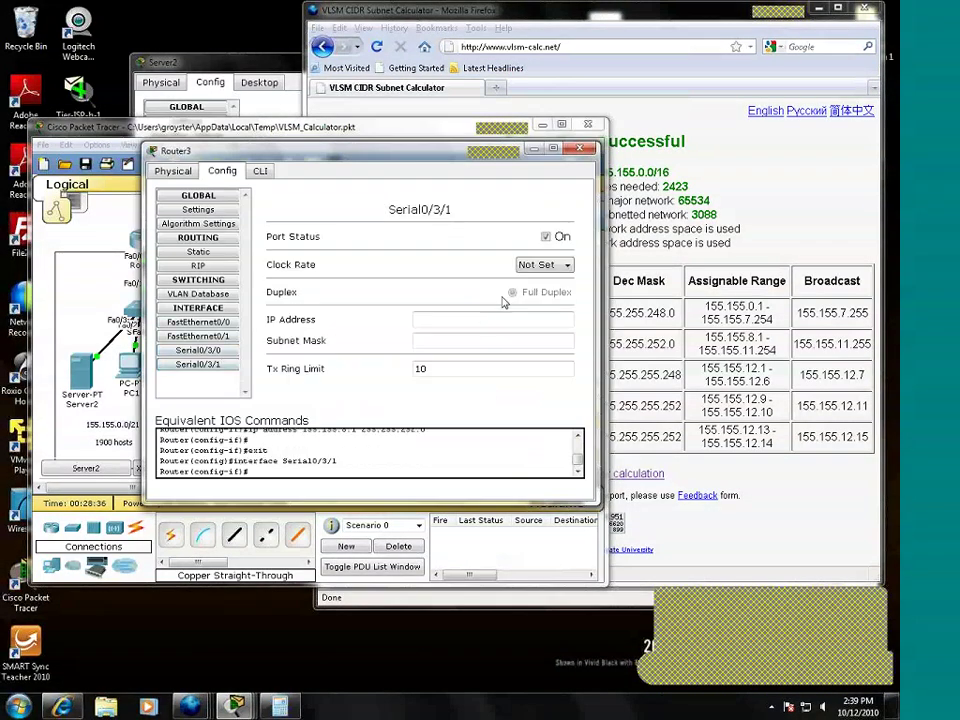
pyautogui.click(439, 322)
pyautogui.write('155.155.12.10')
pyautogui.click(484, 340)
pyautogui.write('255.255.252.0')
pyautogui.moveTo(456, 340); pyautogui.dragTo(538, 342)
pyautogui.write('255.252')
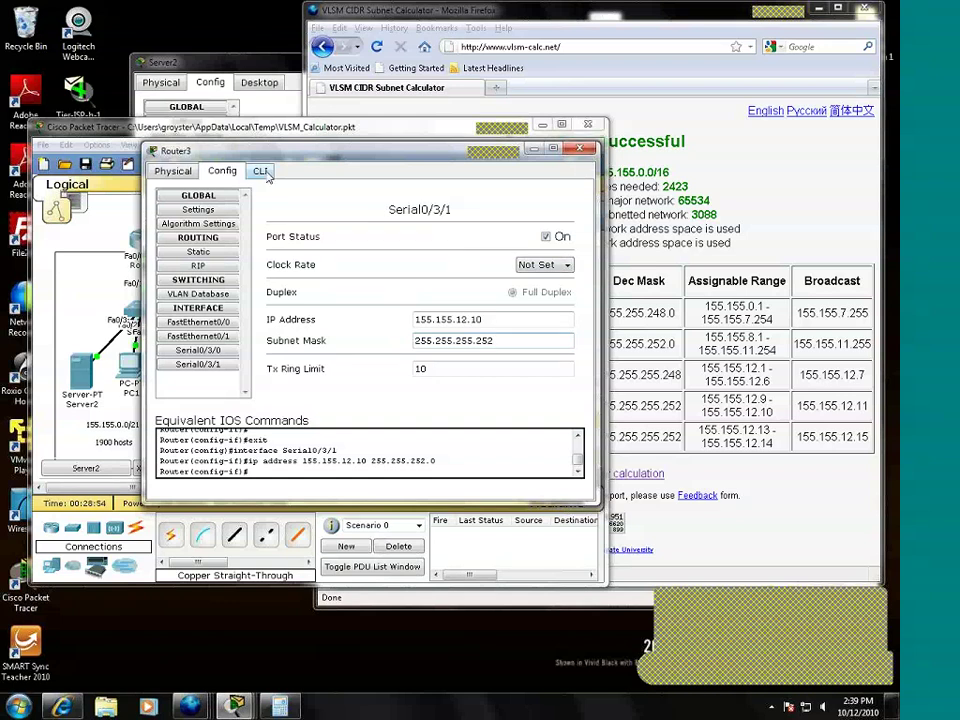
# Ping 155.155.12.9 from Router3's CLI, getting 100% (5/5) success, then return to the topology
pyautogui.click(264, 173)
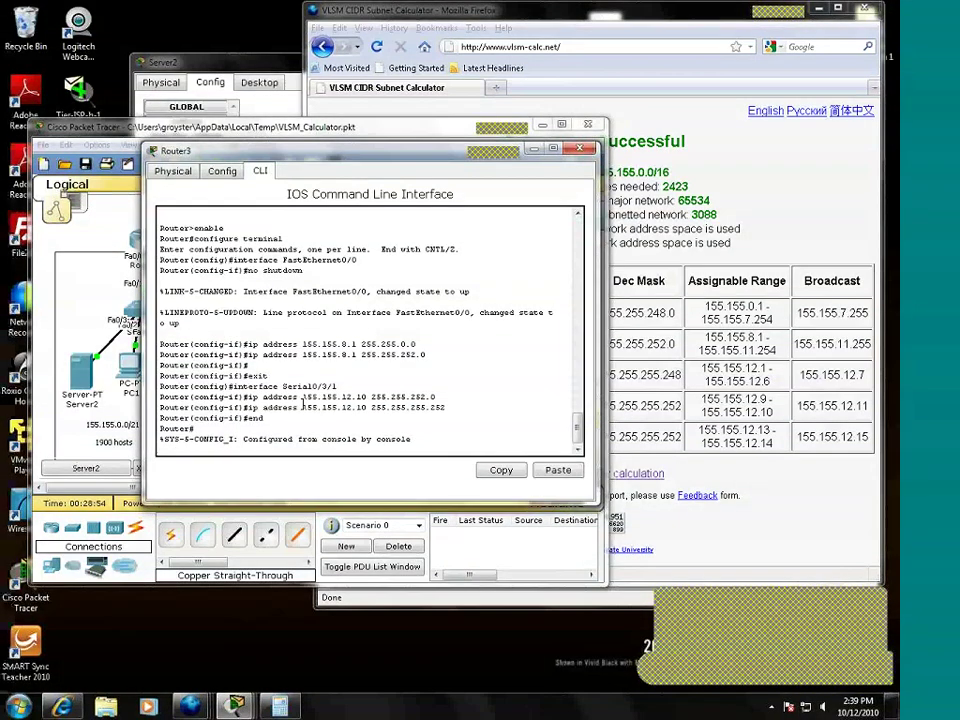
pyautogui.write('ping')
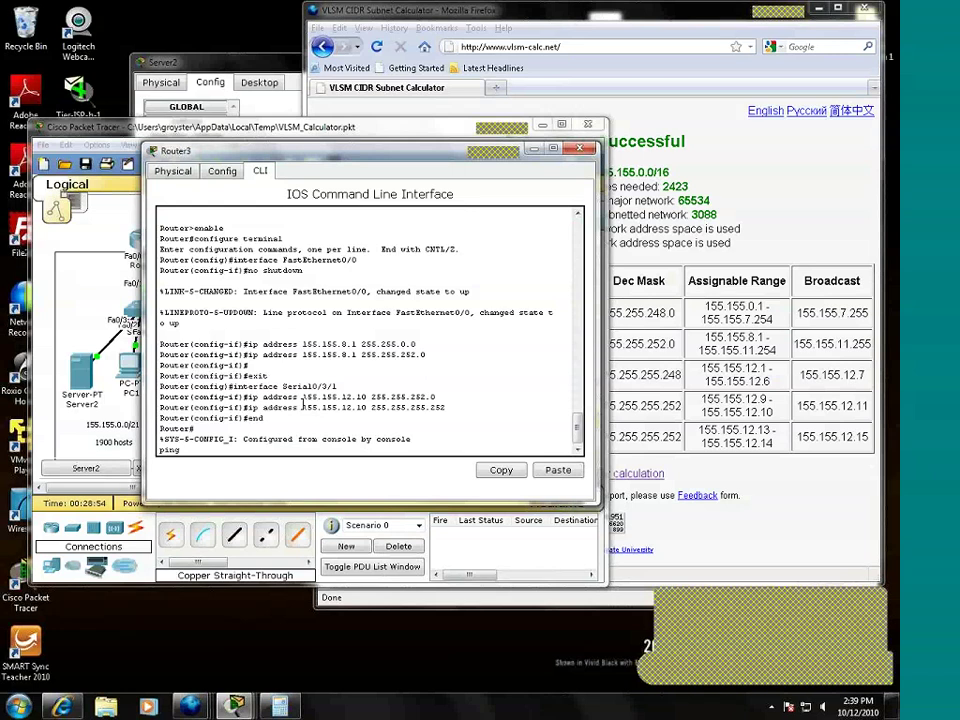
pyautogui.write(' 155.155.12.9')
pyautogui.press('Return')
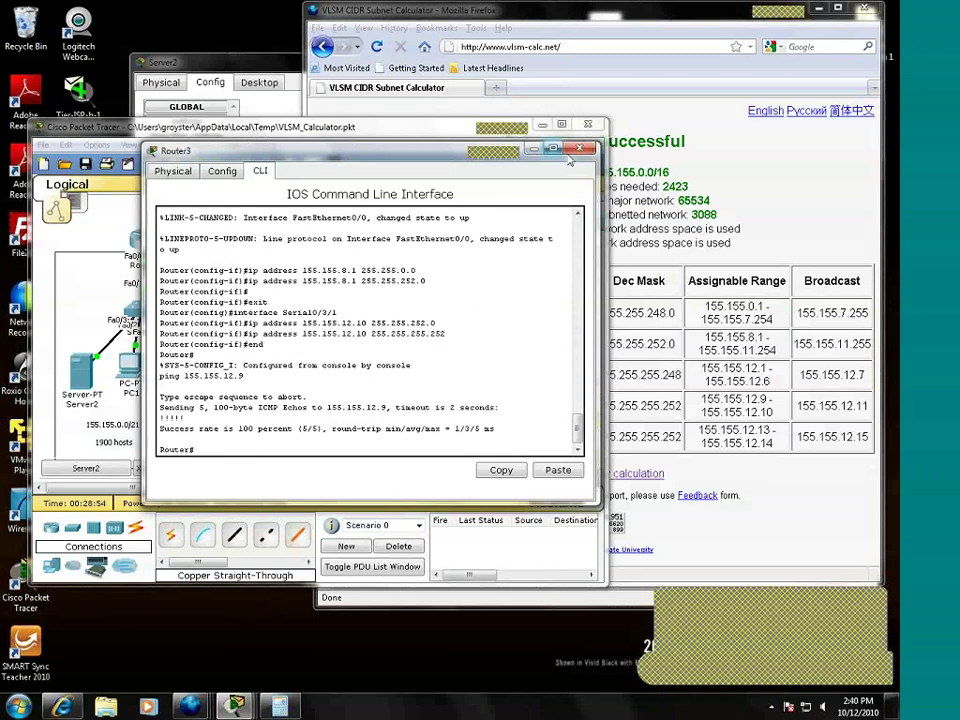
pyautogui.click(428, 125)
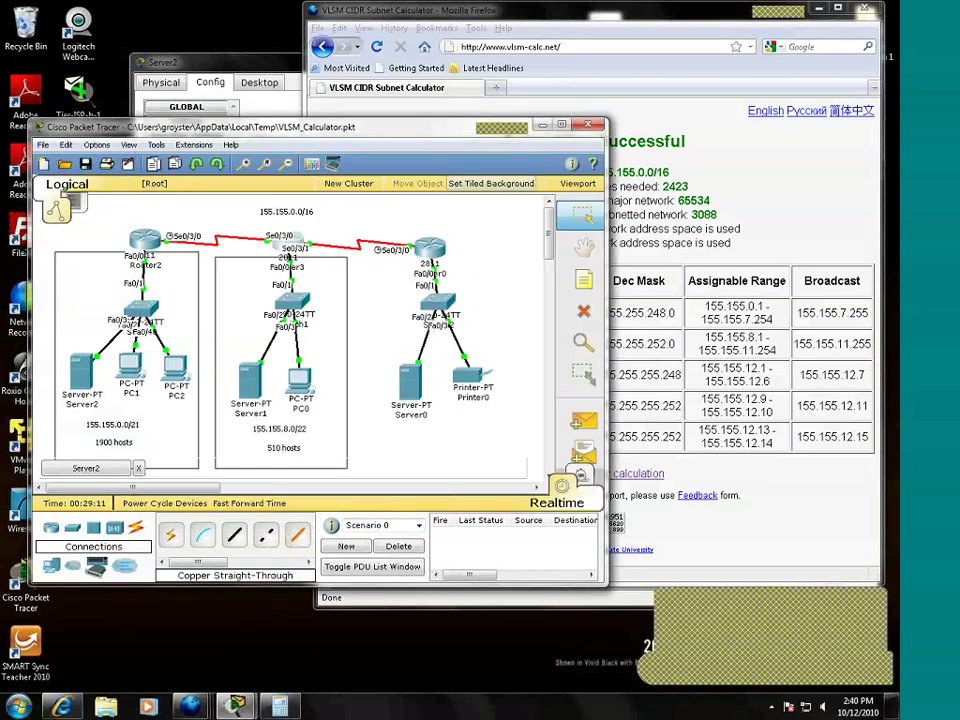
# Check the next /30 subnet in the VLSM table and bring up Router3's Serial0/3/0 settings
pyautogui.click(693, 425)
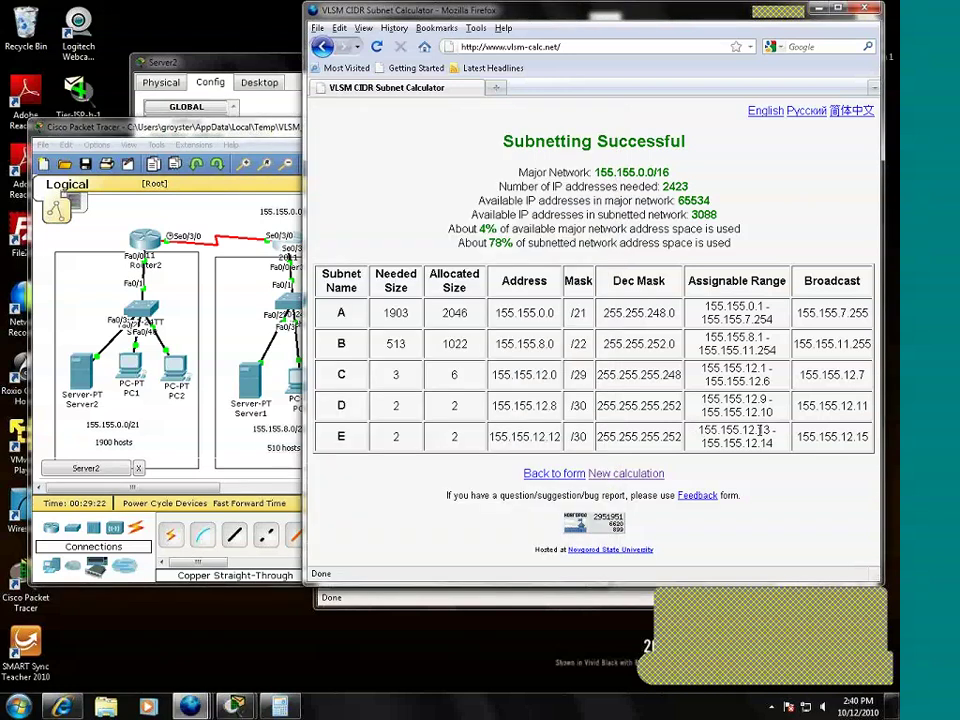
pyautogui.click(249, 257)
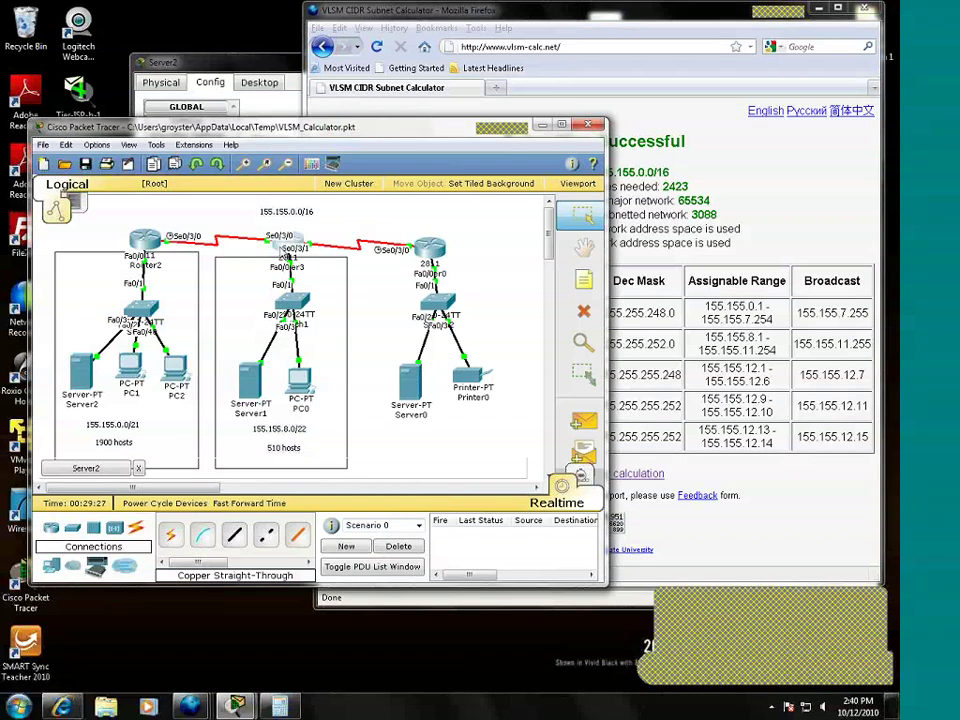
pyautogui.click(289, 246)
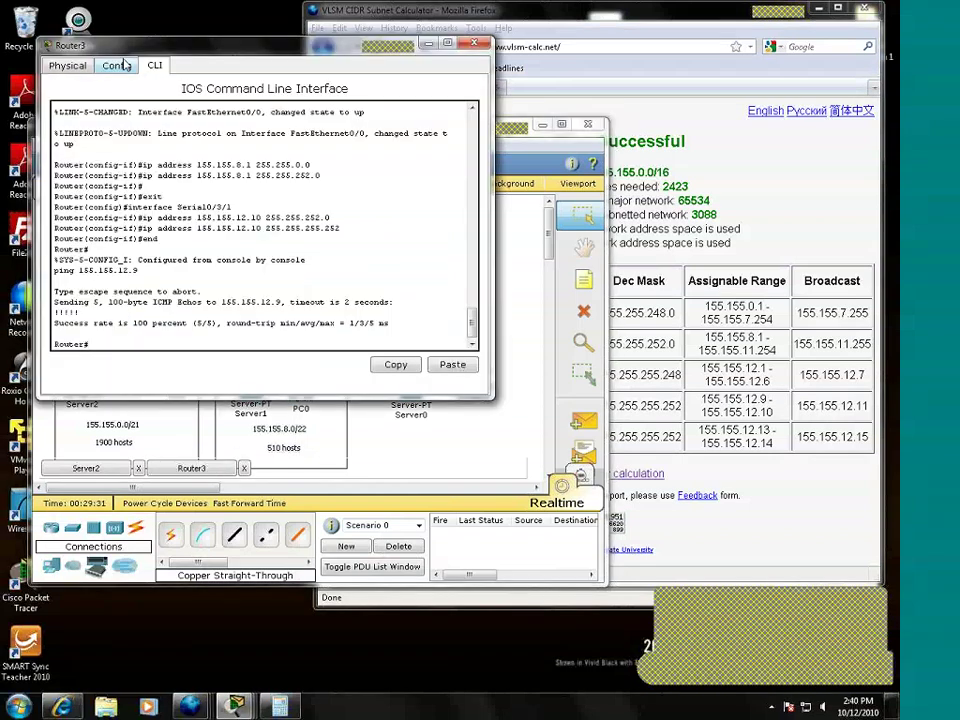
pyautogui.click(117, 65)
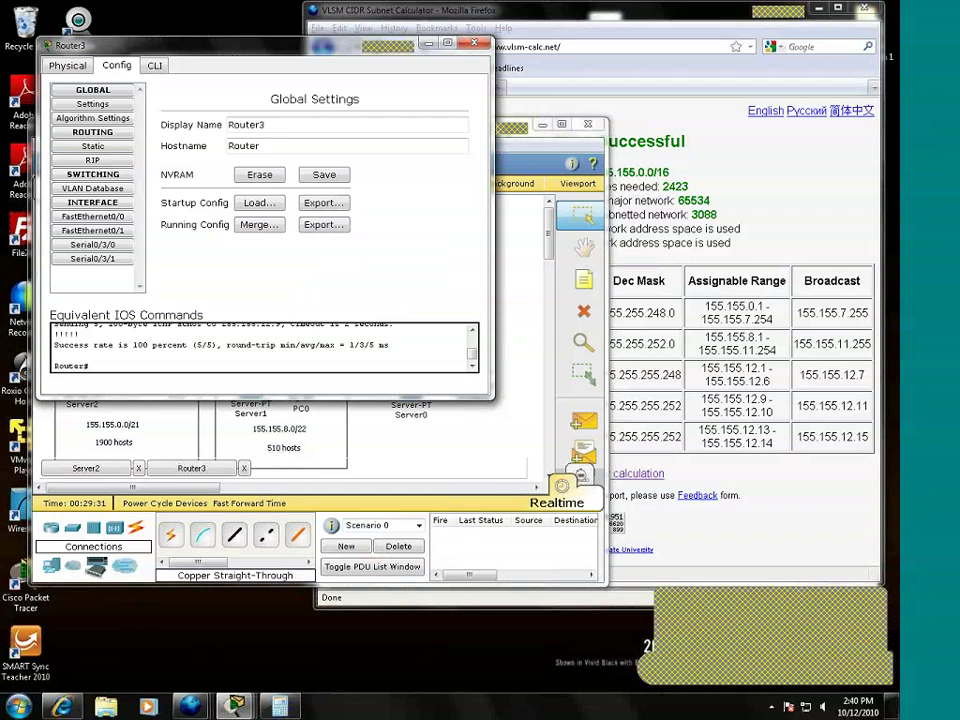
pyautogui.click(474, 43)
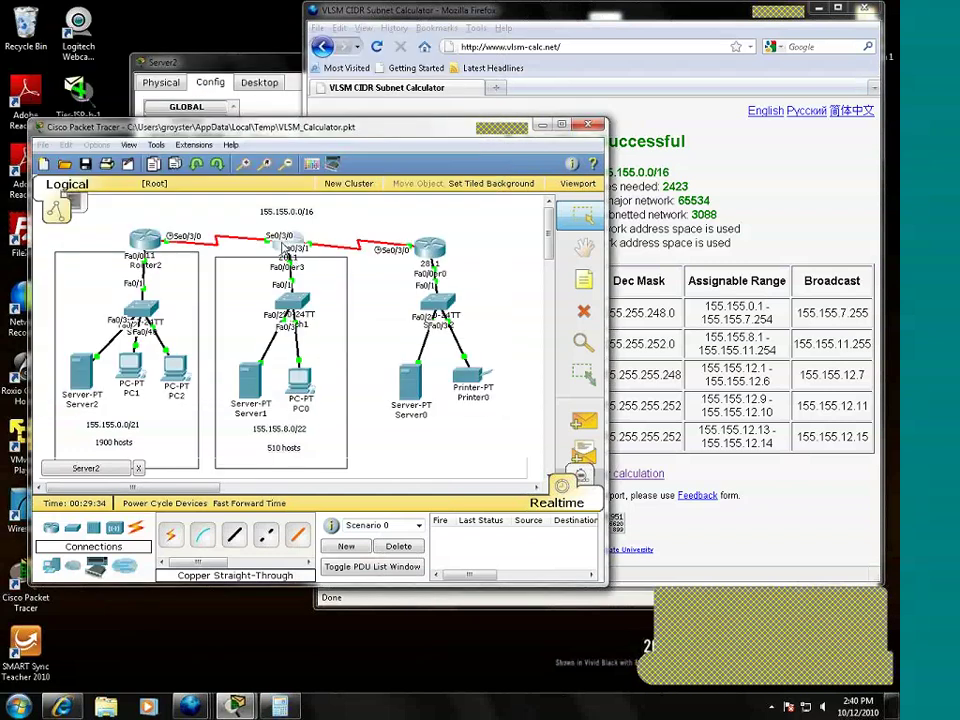
pyautogui.click(283, 243)
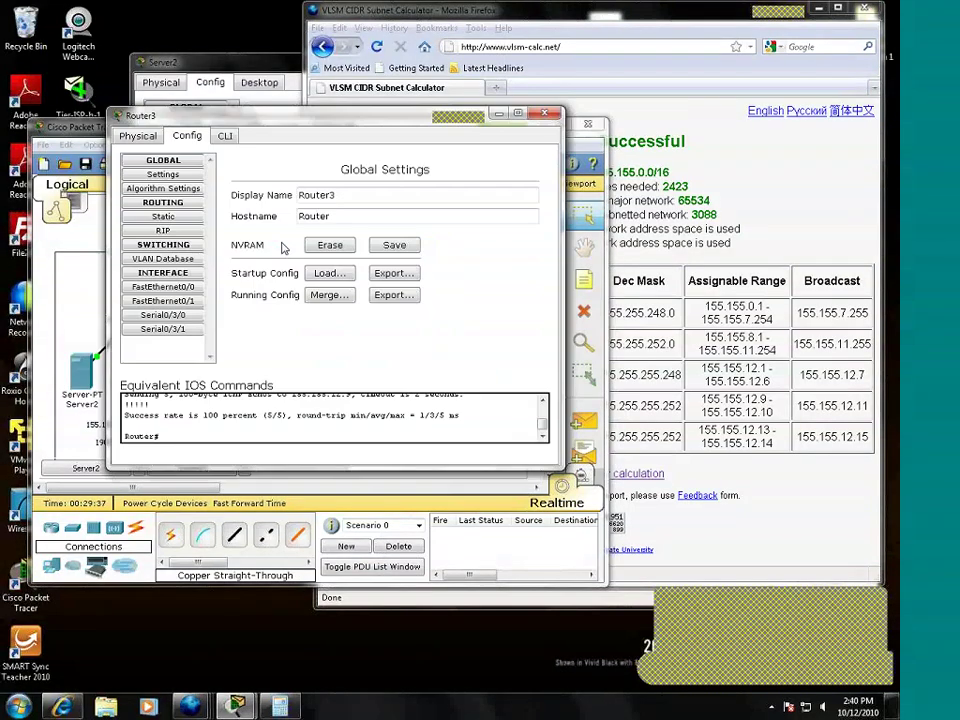
pyautogui.click(162, 314)
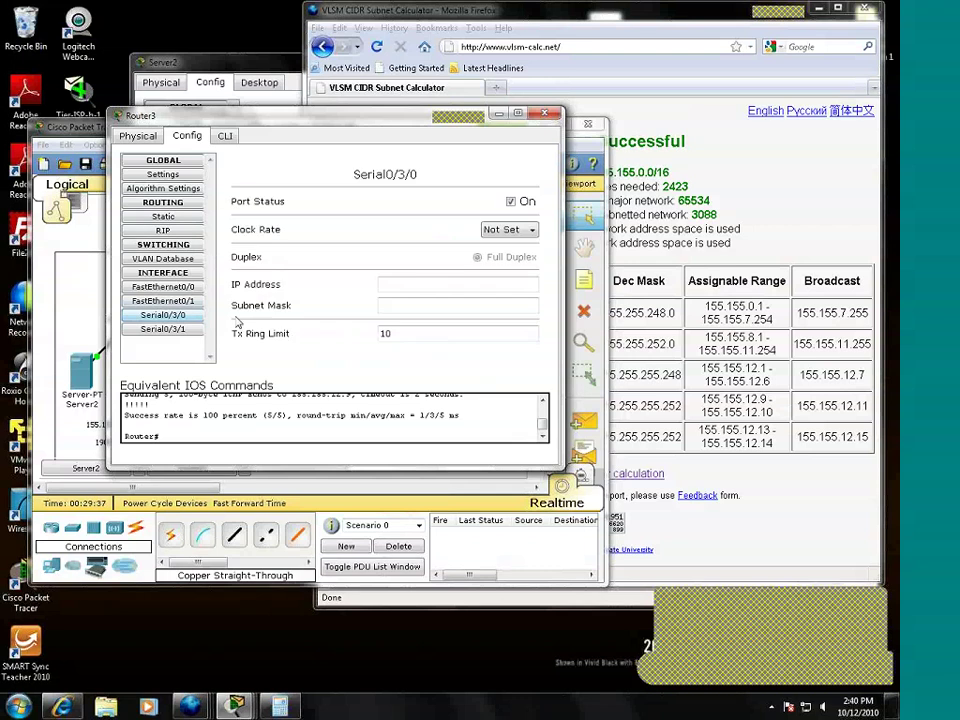
pyautogui.click(162, 314)
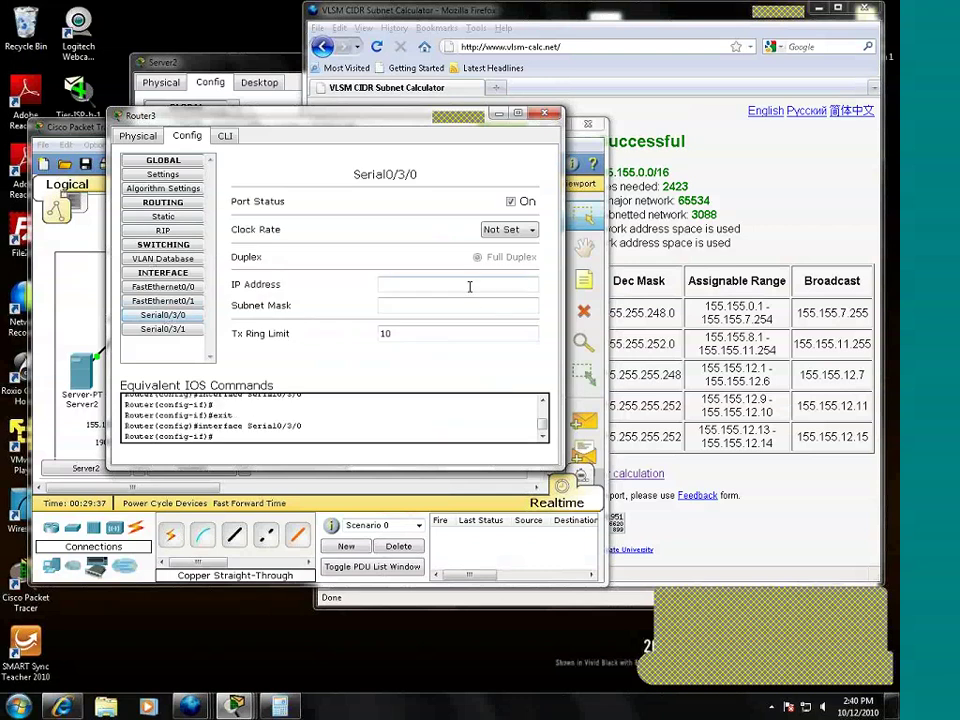
# Assign Router3's Serial0/3/0 155.155.12.13 with mask 255.255.255.252
pyautogui.click(476, 285)
pyautogui.write('155.155.12.13')
pyautogui.click(467, 305)
pyautogui.write('255.255.252.0')
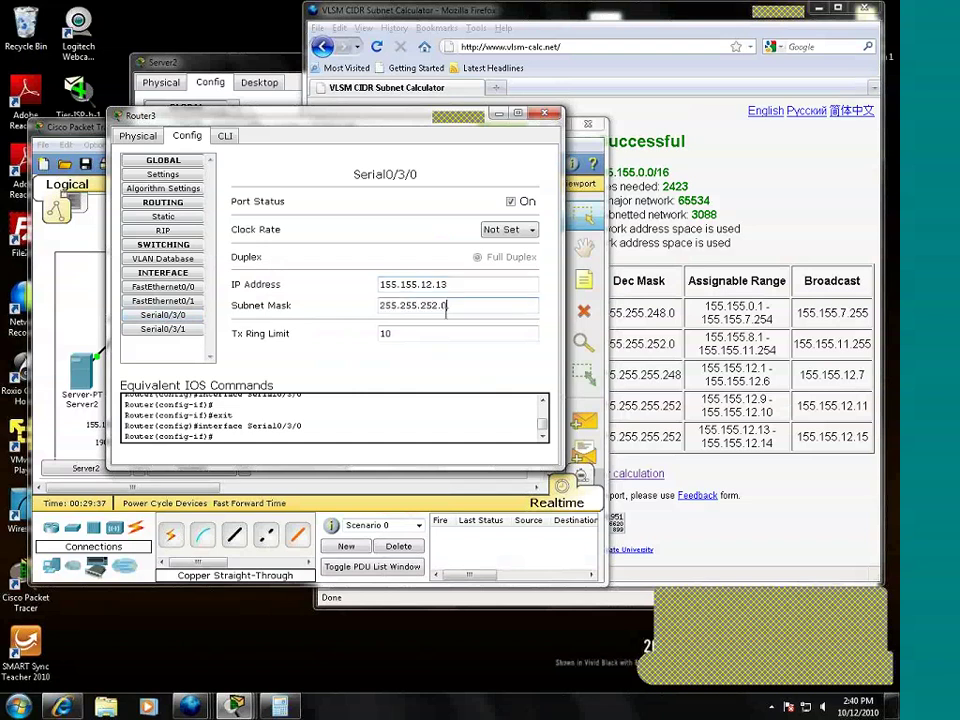
pyautogui.press('Return')
pyautogui.moveTo(420, 305); pyautogui.dragTo(467, 305)
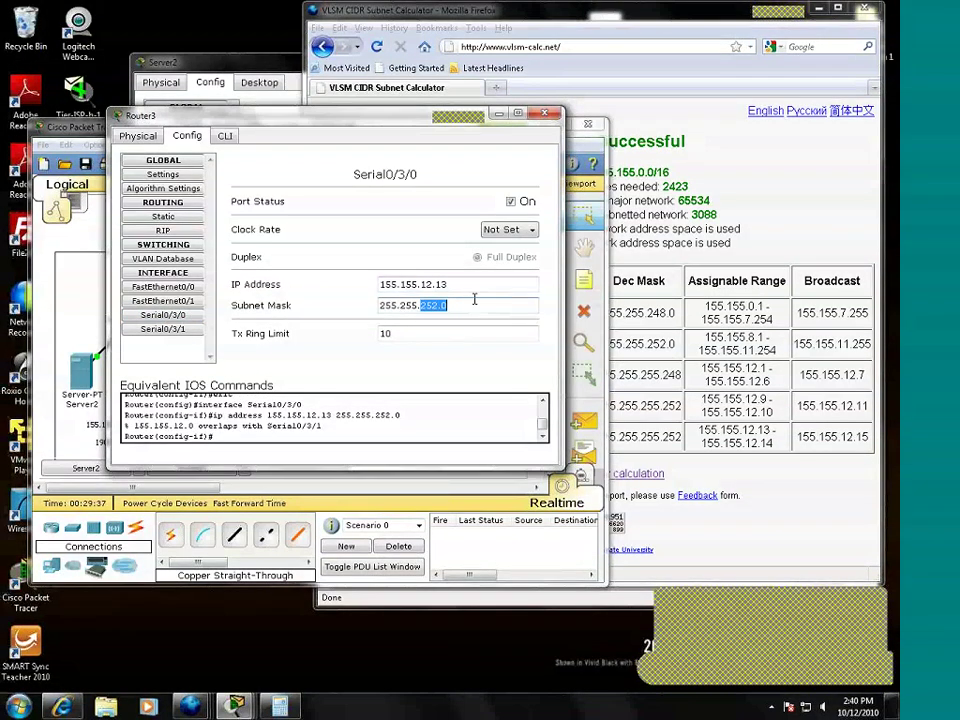
pyautogui.write('255.252')
pyautogui.click(542, 117)
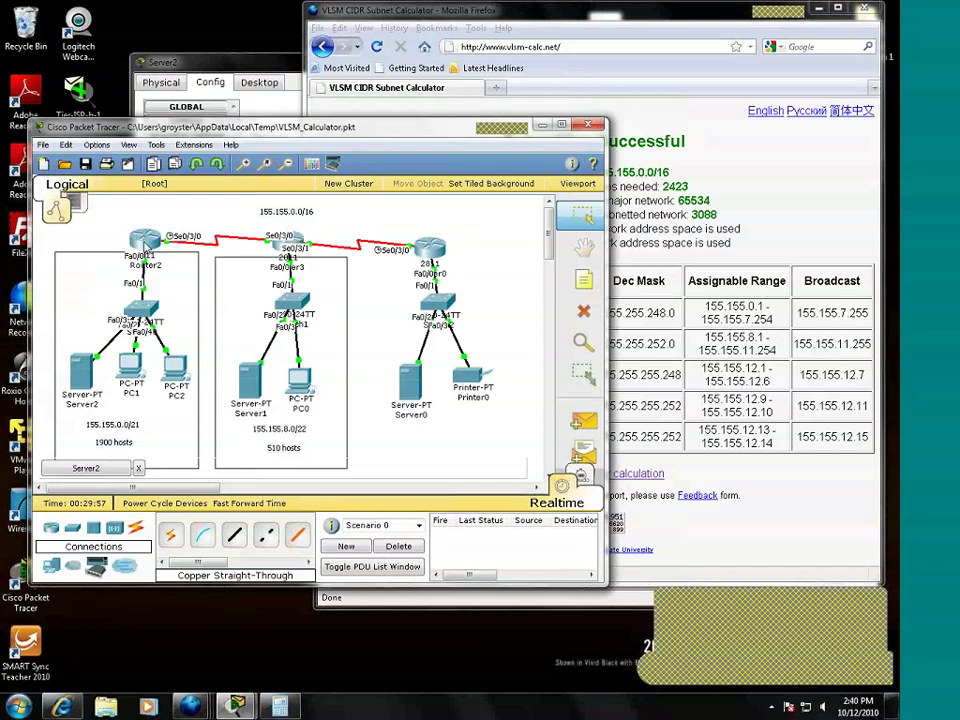
# Give Router2's Serial0/3/0 155.155.12.14 with mask 255.255.255.252, then exit config mode with 'end'
pyautogui.click(145, 240)
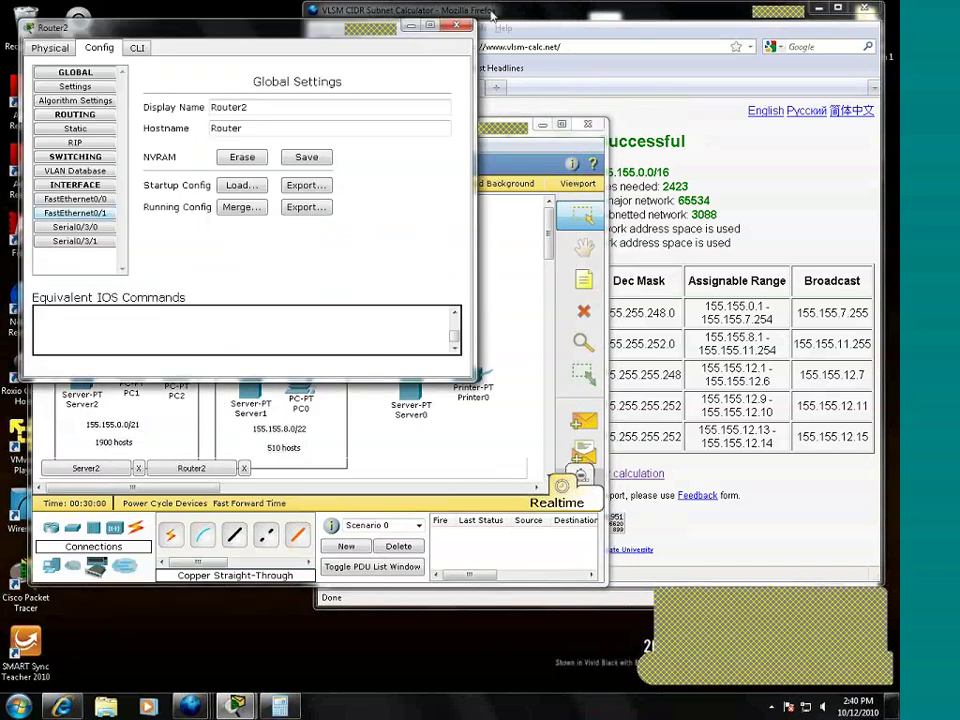
pyautogui.press('Escape')
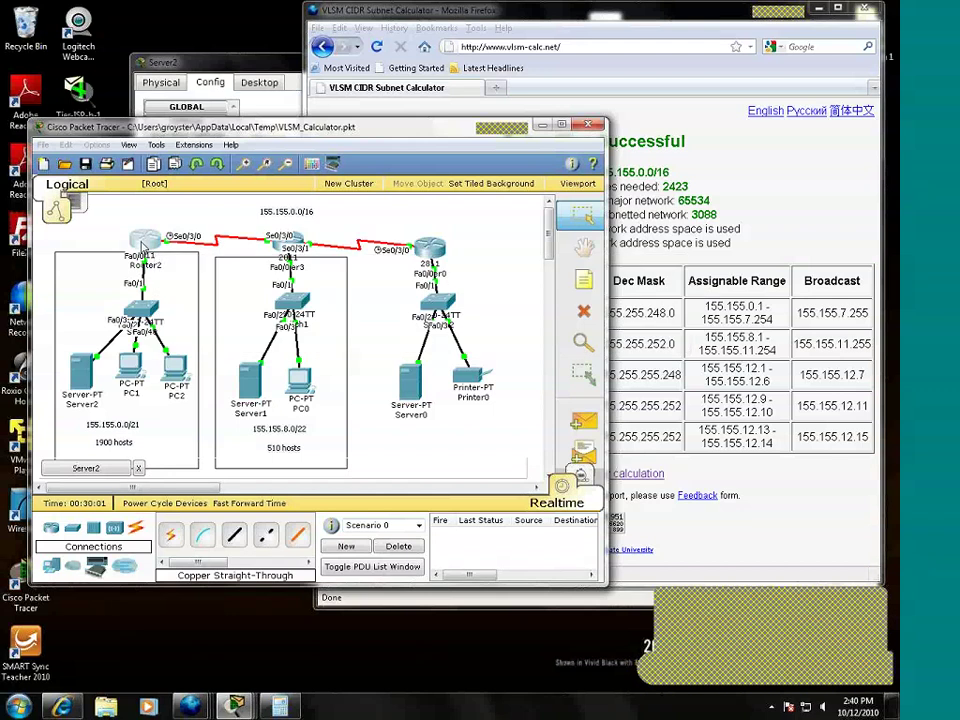
pyautogui.click(143, 242)
pyautogui.click(128, 280)
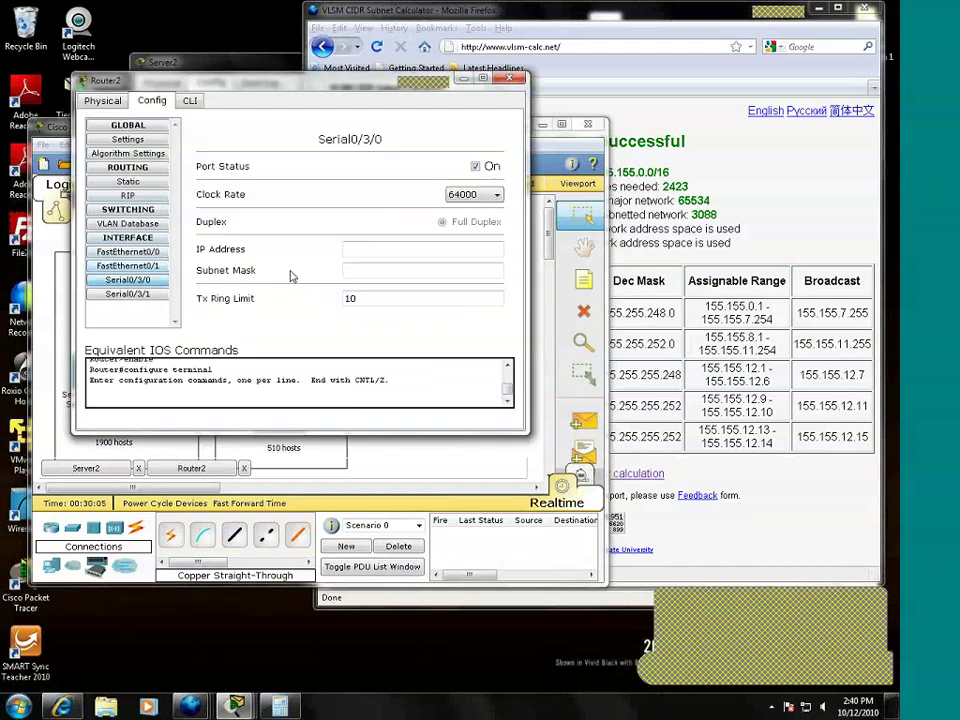
pyautogui.click(407, 249)
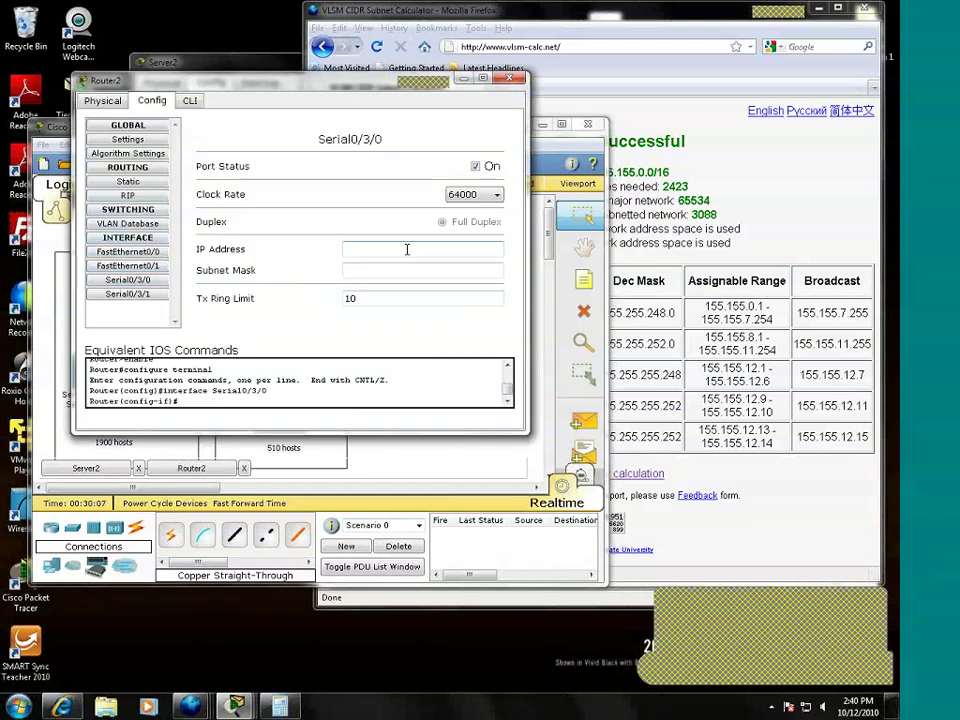
pyautogui.write('155.155.12.14')
pyautogui.click(408, 269)
pyautogui.press('BackSpace')
pyautogui.press('BackSpace')
pyautogui.press('BackSpace')
pyautogui.press('BackSpace')
pyautogui.press('BackSpace')
pyautogui.write('255.252')
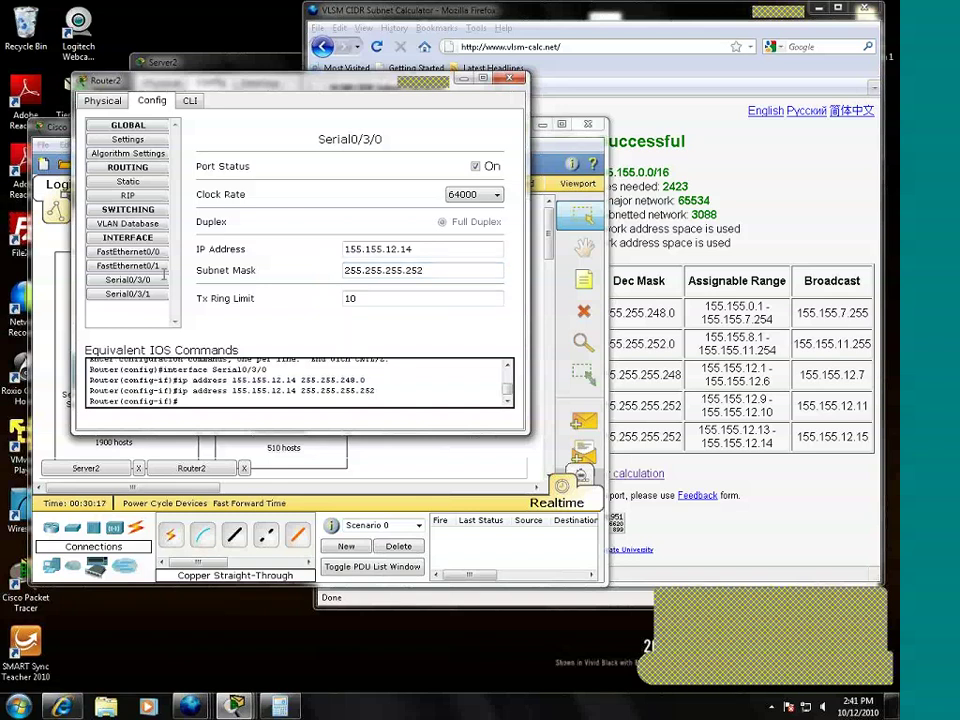
pyautogui.click(189, 100)
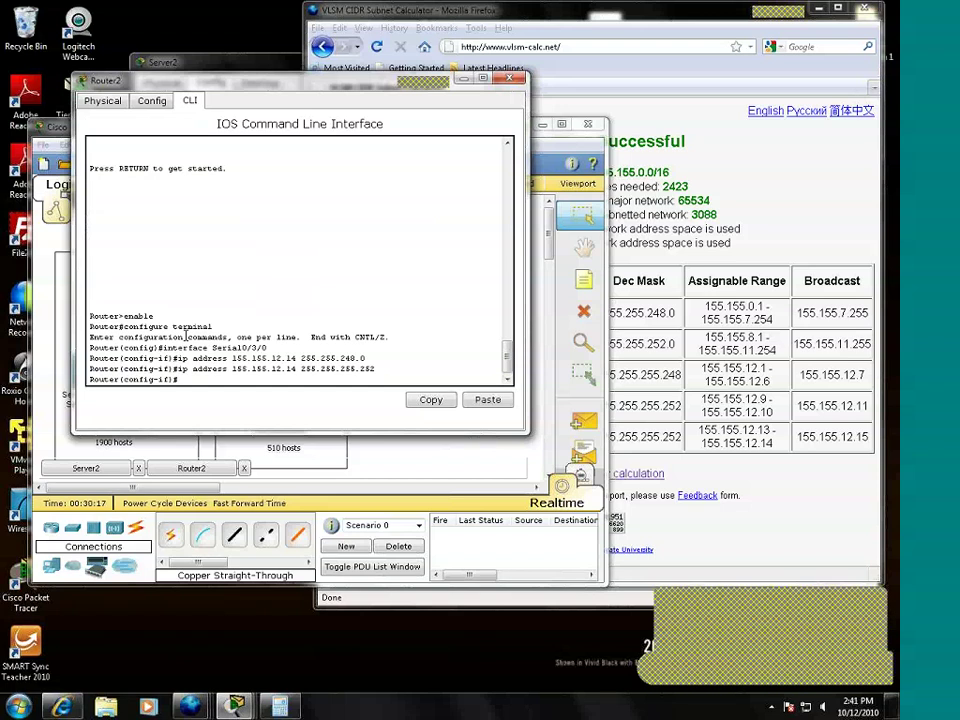
pyautogui.write('end')
pyautogui.press('Return')
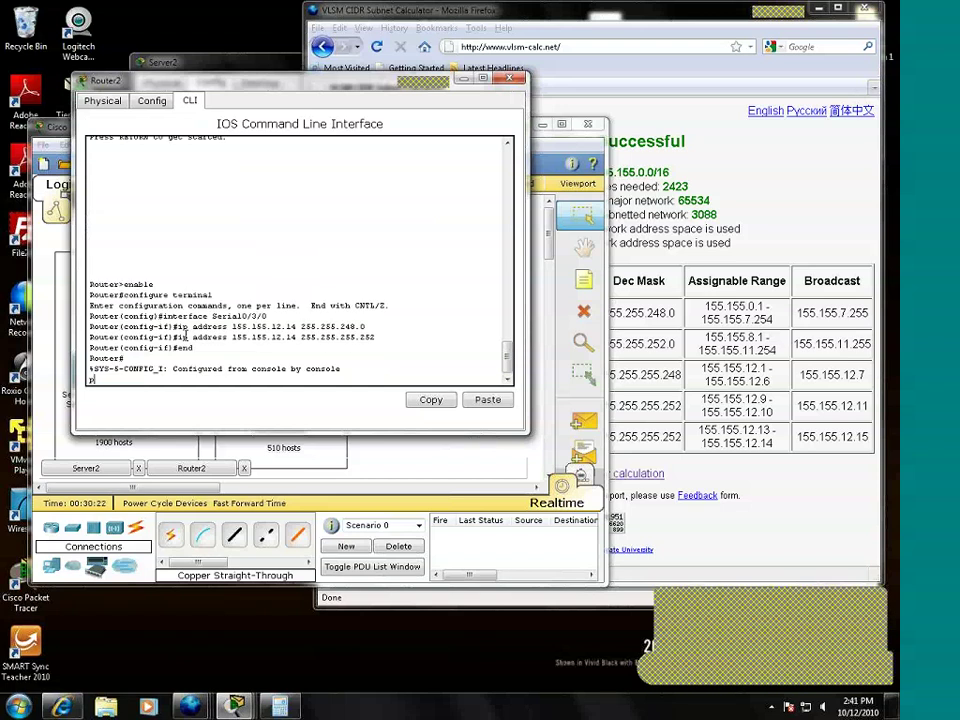
# Ping 155.155.12.13, then set Serial0/3/0's clock rate to Not Set and re-ping to show failure
pyautogui.write('ping 155.155.12.13')
pyautogui.press('Return')
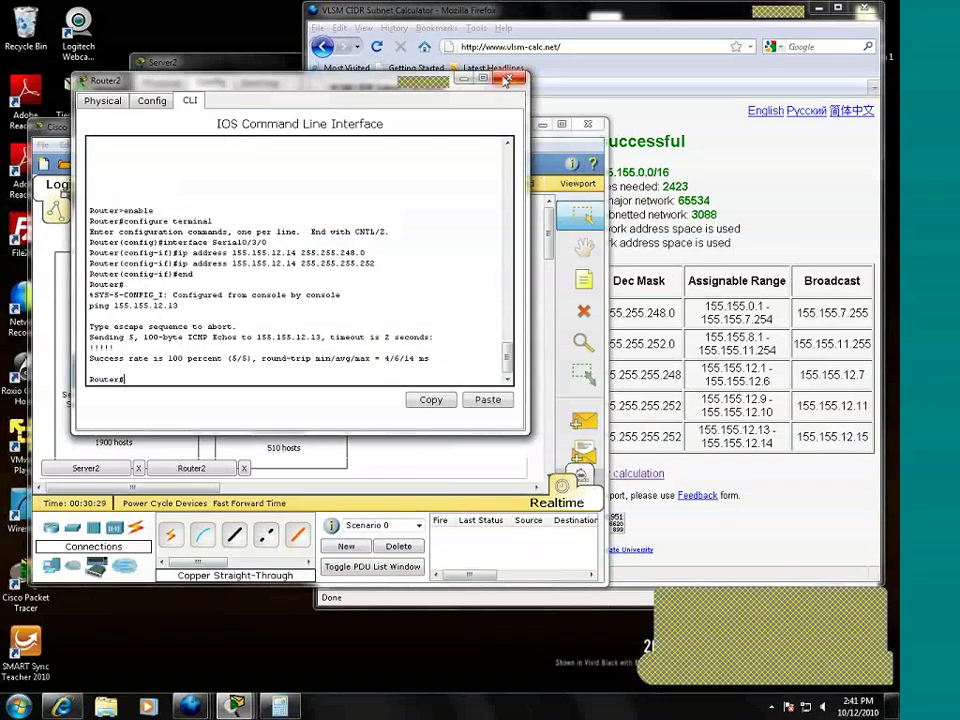
pyautogui.click(152, 100)
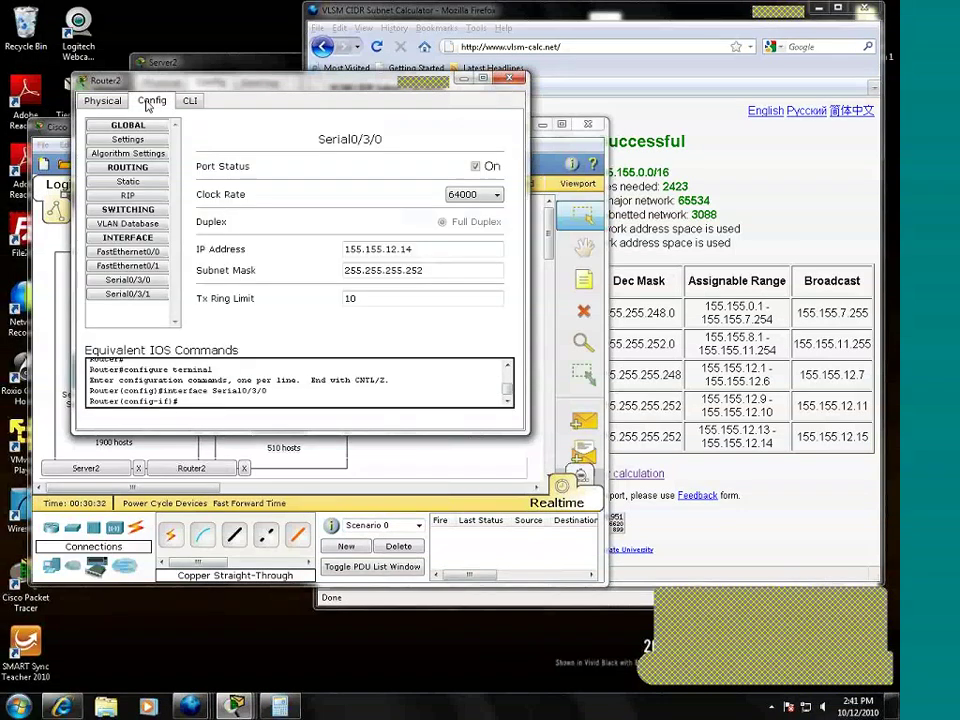
pyautogui.click(499, 196)
pyautogui.scroll(-3, 475, 290)
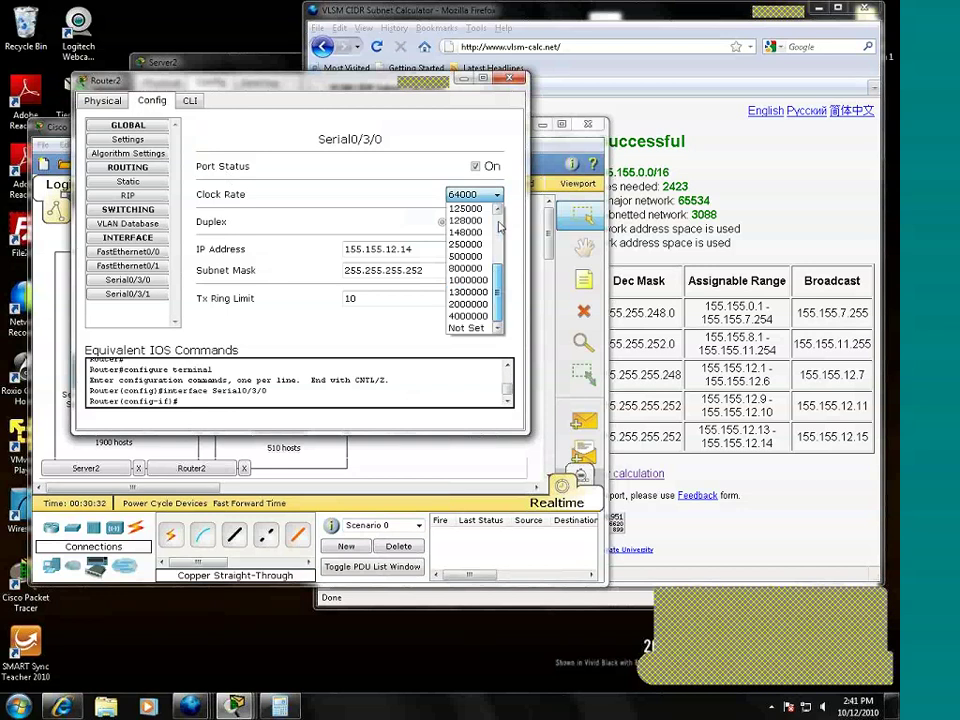
pyautogui.click(478, 330)
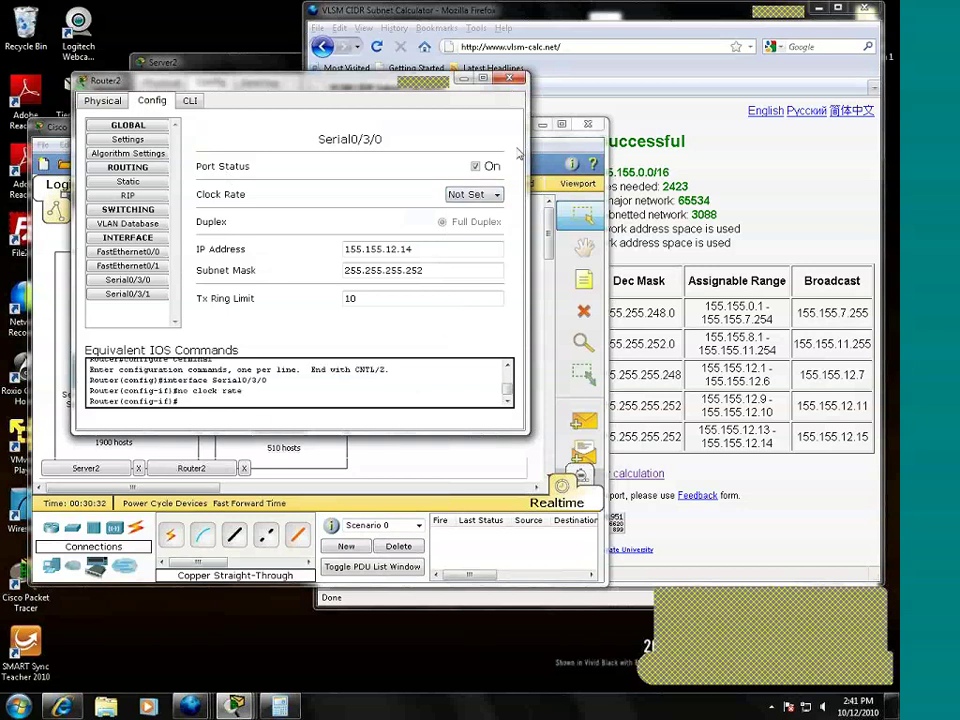
pyautogui.click(189, 100)
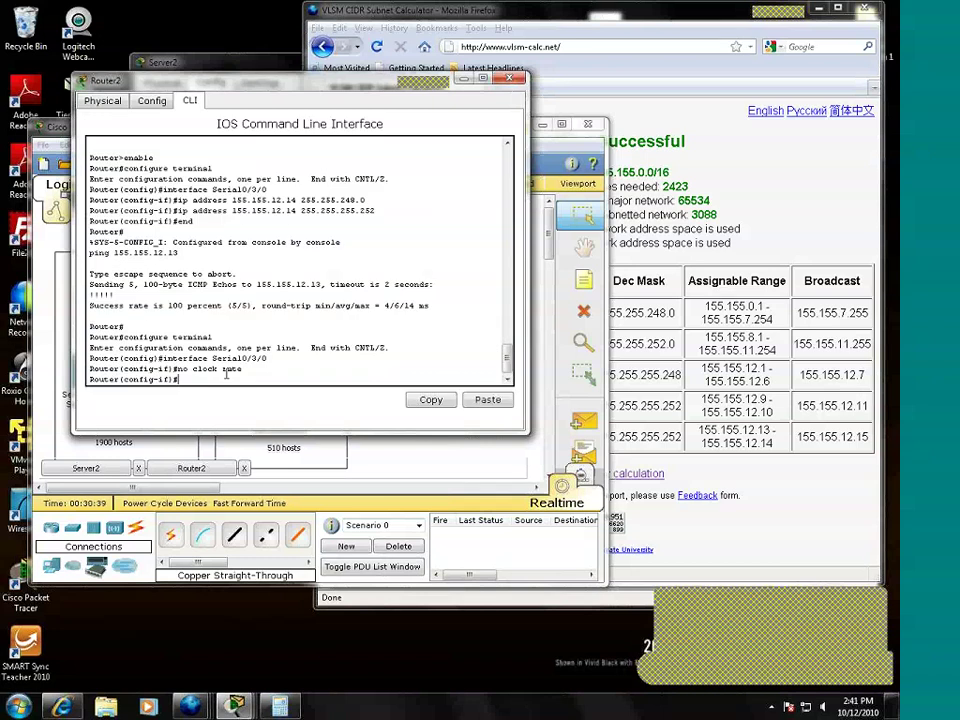
pyautogui.press('Up')
pyautogui.press('Return')
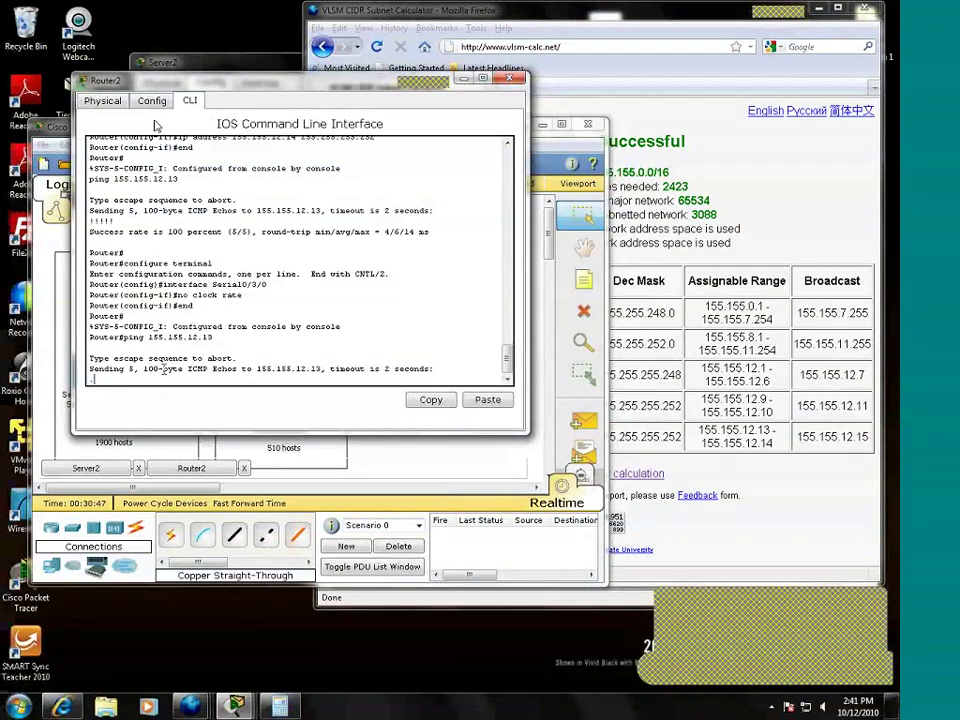
# Restore the 64000 clock rate and re-ping 155.155.12.13 for 100% (5/5) success
pyautogui.click(145, 104)
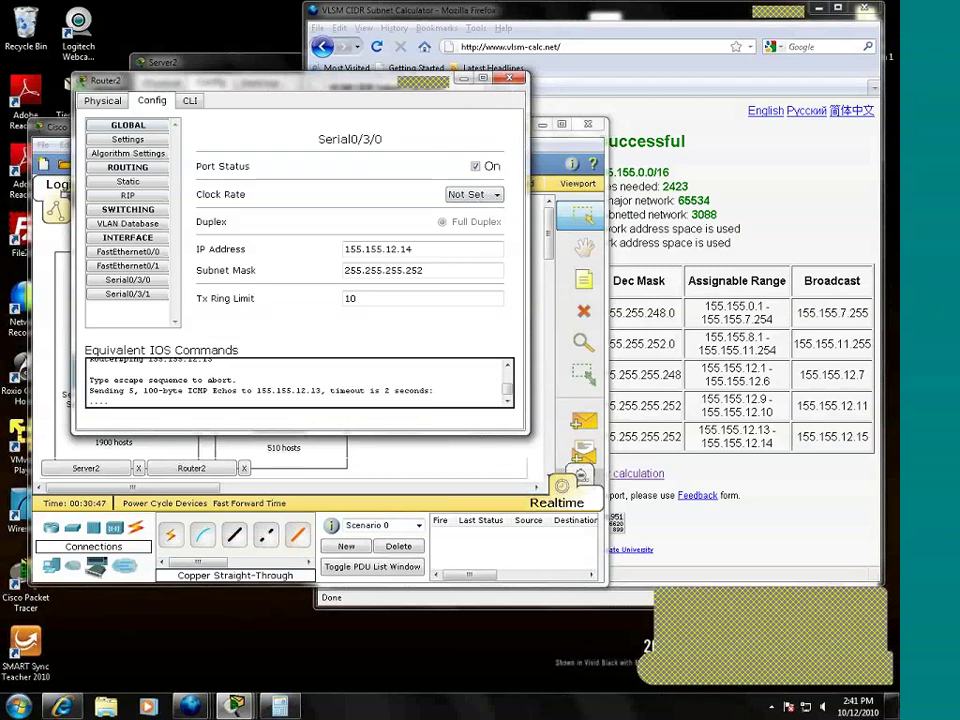
pyautogui.click(497, 196)
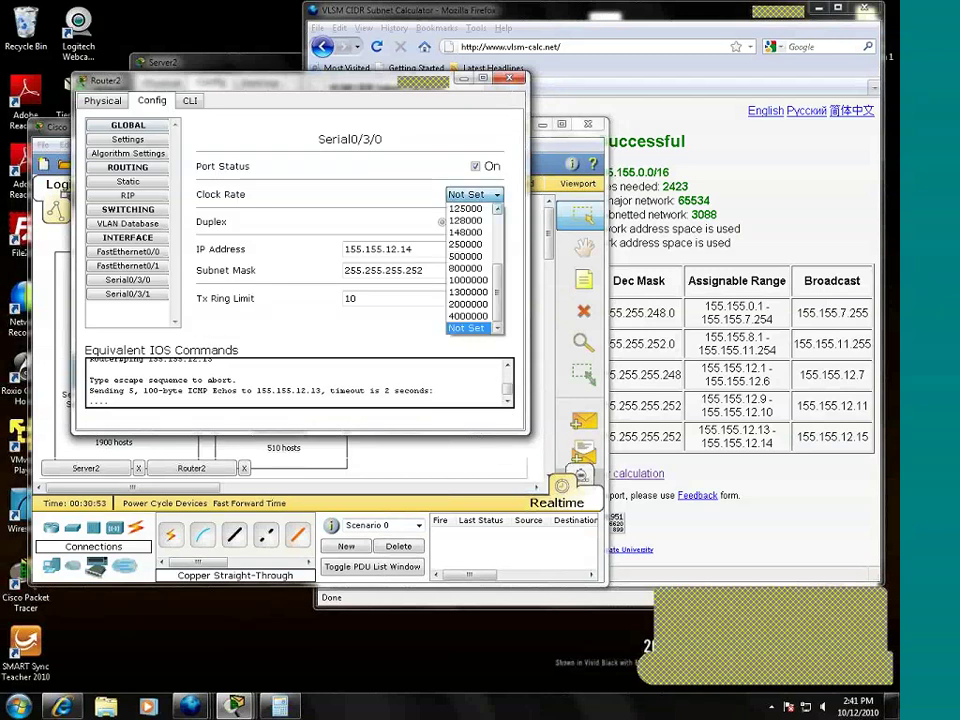
pyautogui.scroll(3, 485, 240)
pyautogui.click(478, 257)
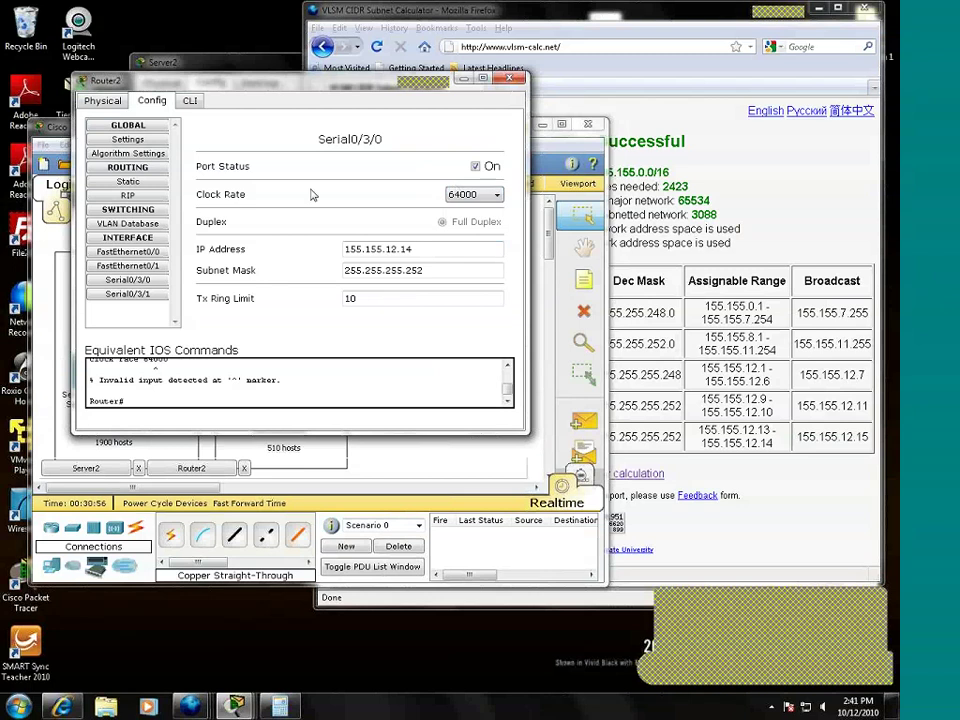
pyautogui.click(189, 101)
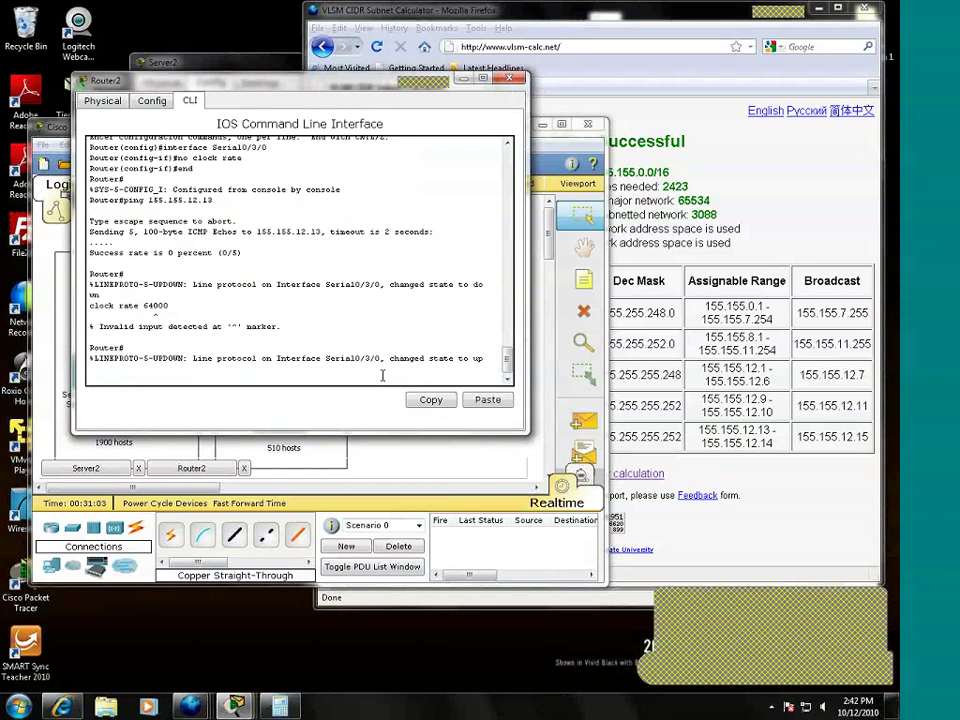
pyautogui.press('Up')
pyautogui.press('Return')
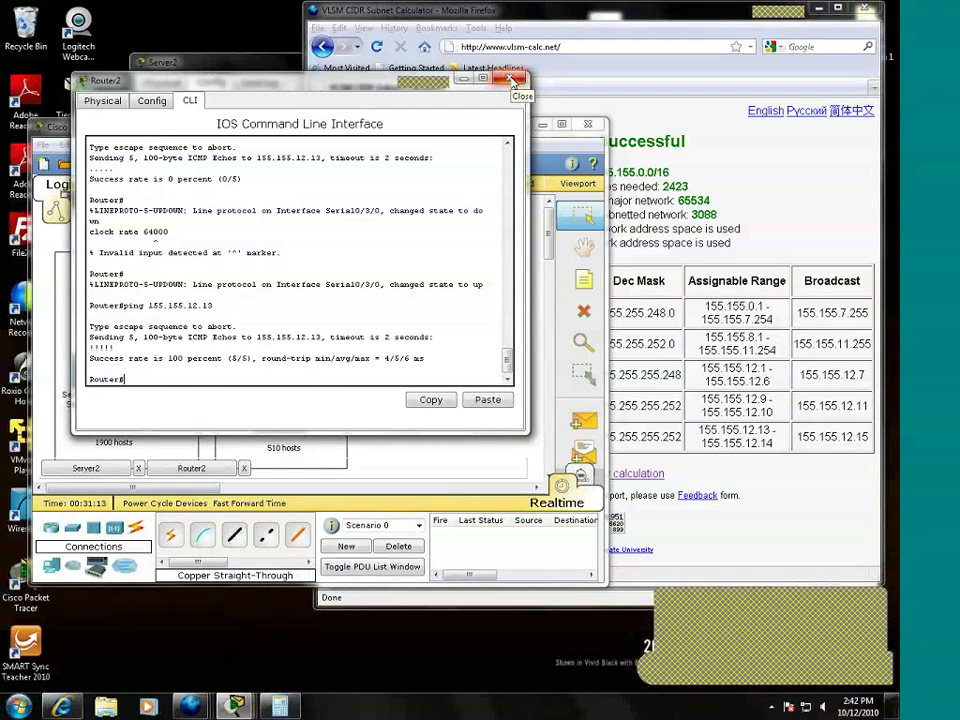
# Close Router2 and ping PC2 at 155.155.0.12 from PC1's command prompt
pyautogui.click(513, 80)
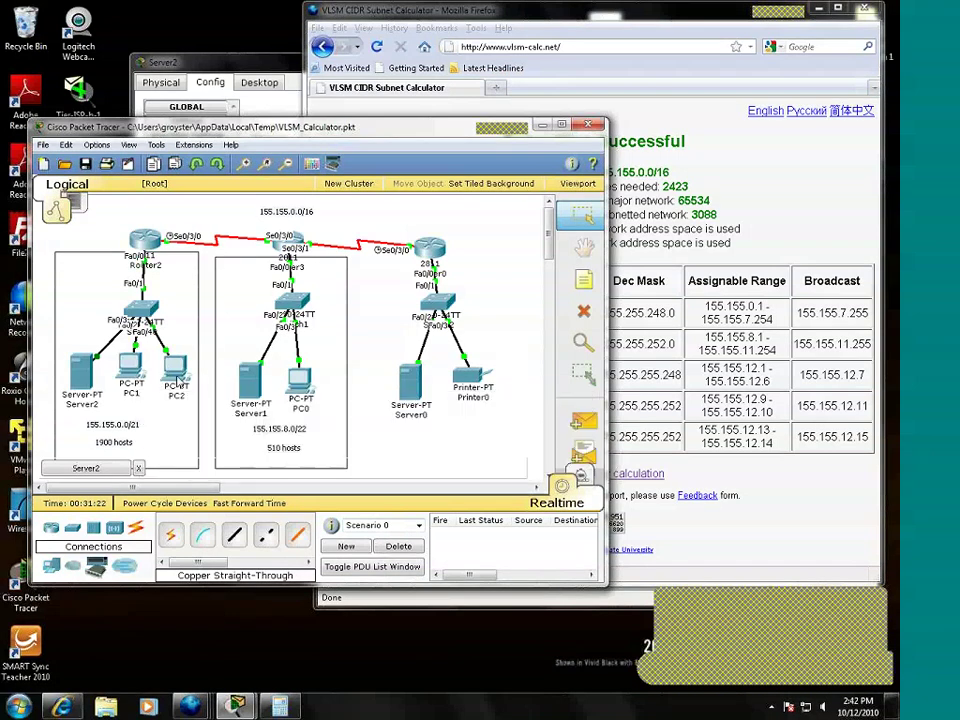
pyautogui.moveTo(182, 377)
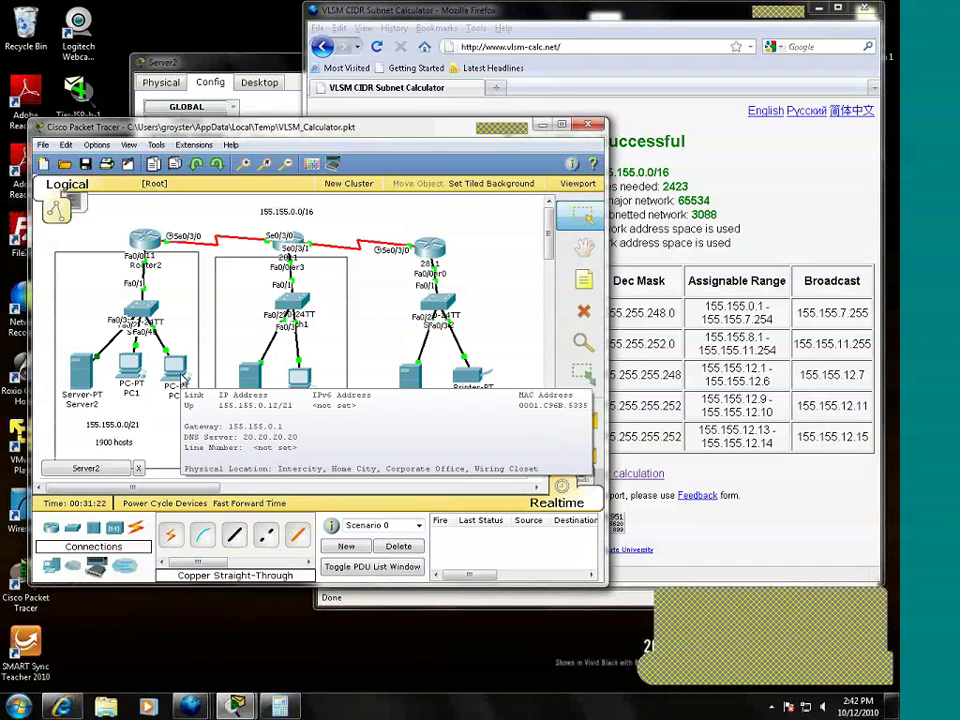
pyautogui.click(131, 374)
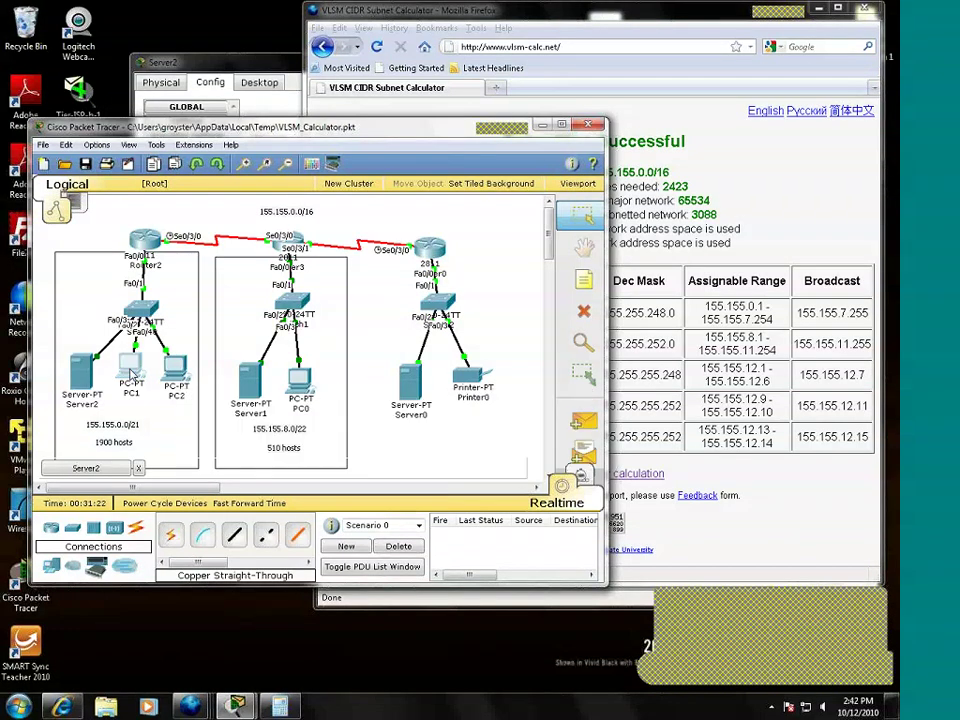
pyautogui.click(457, 232)
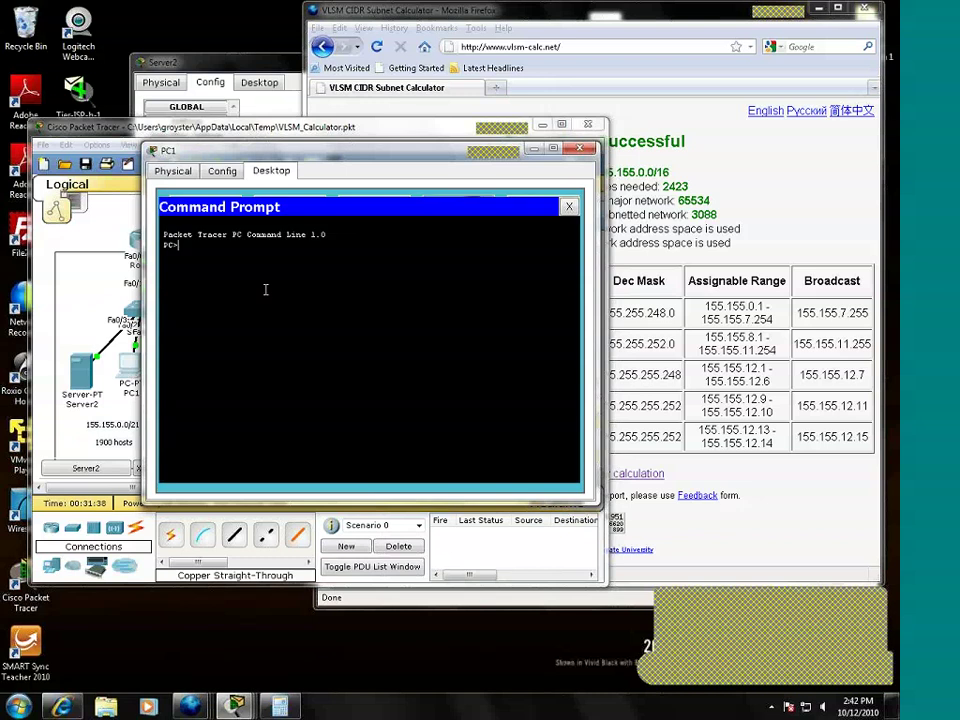
pyautogui.write('ping 155.155.0.12')
pyautogui.press('Return')
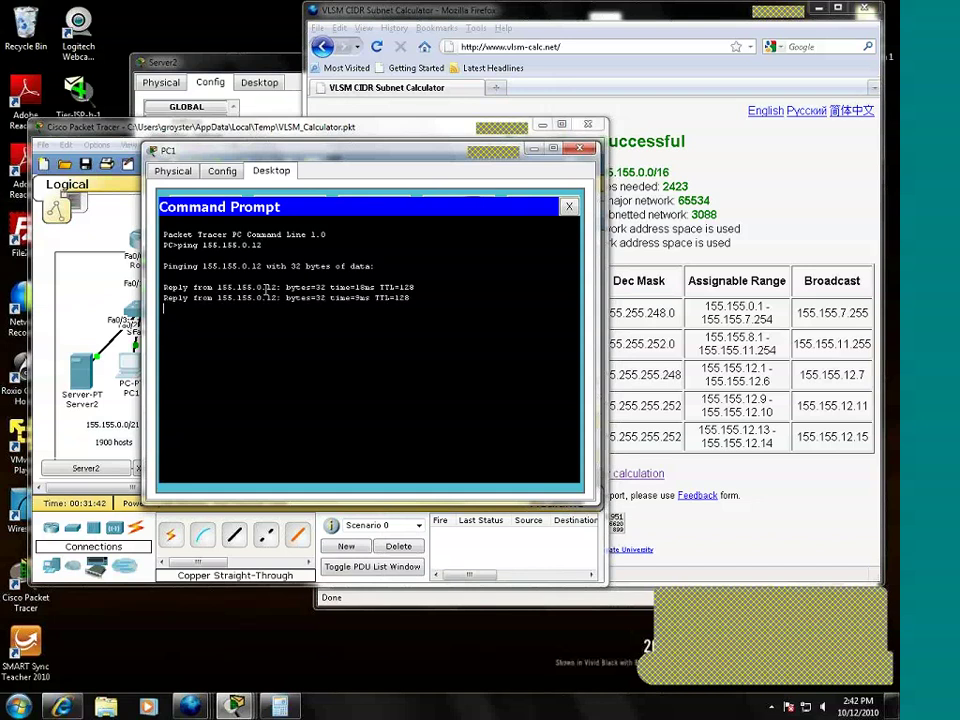
# Ping the gateway 155.155.0.1 from PC1 and return to the topology
pyautogui.press('Up')
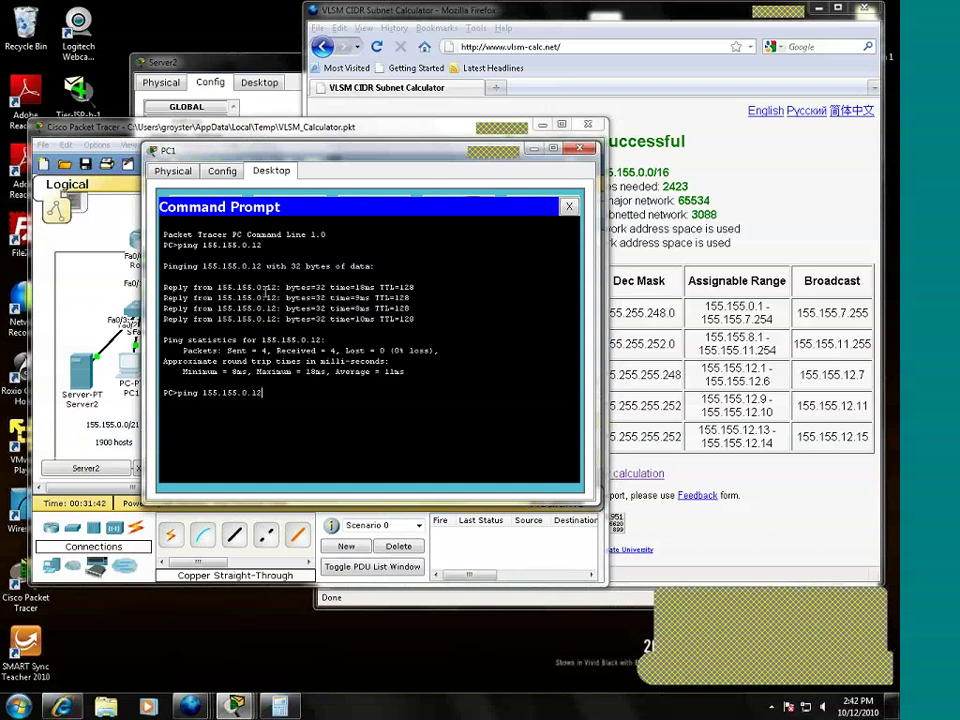
pyautogui.press('BackSpace')
pyautogui.press('Return')
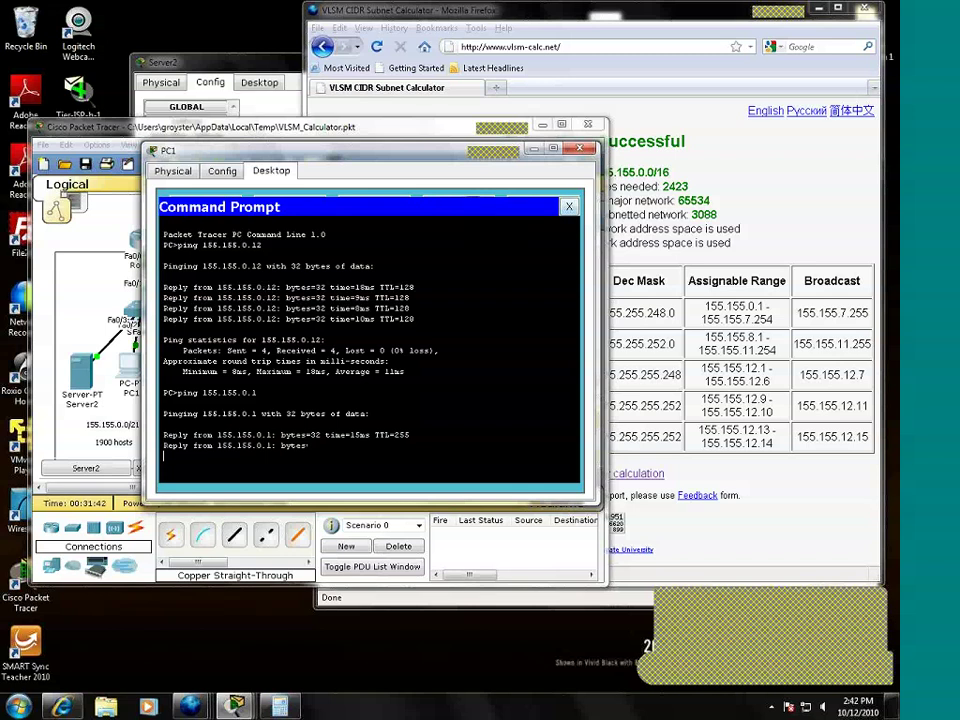
pyautogui.click(100, 258)
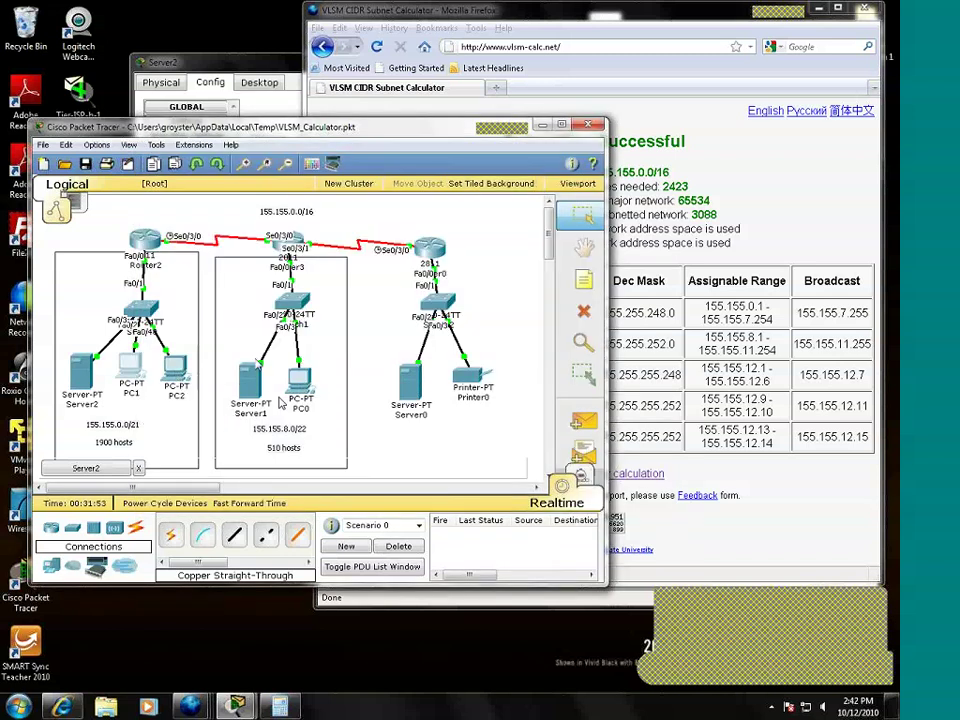
pyautogui.moveTo(259, 363)
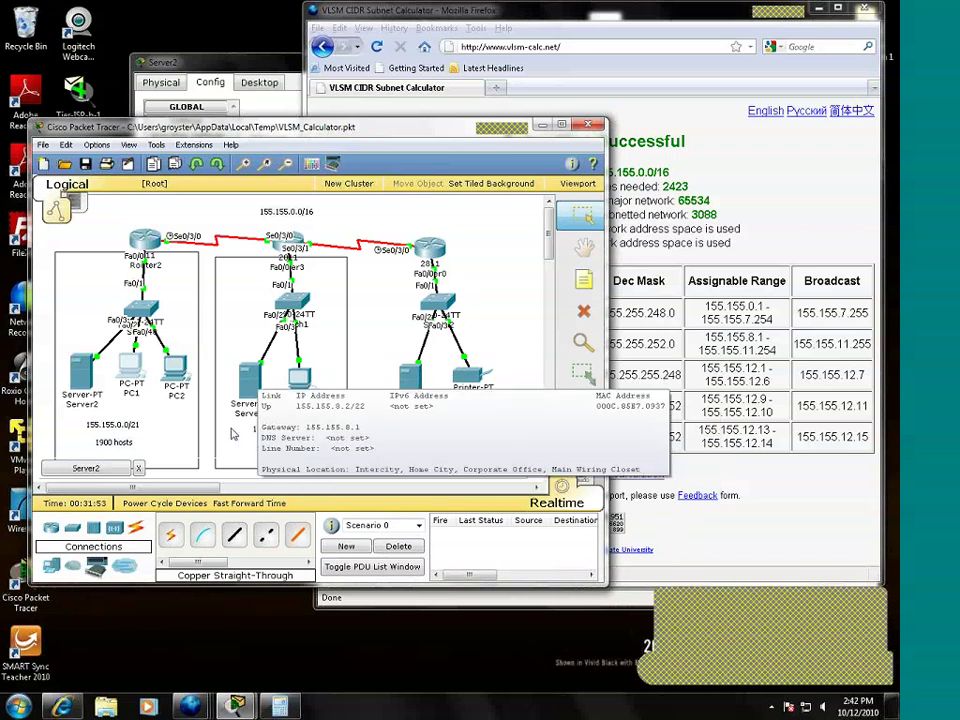
pyautogui.click(247, 385)
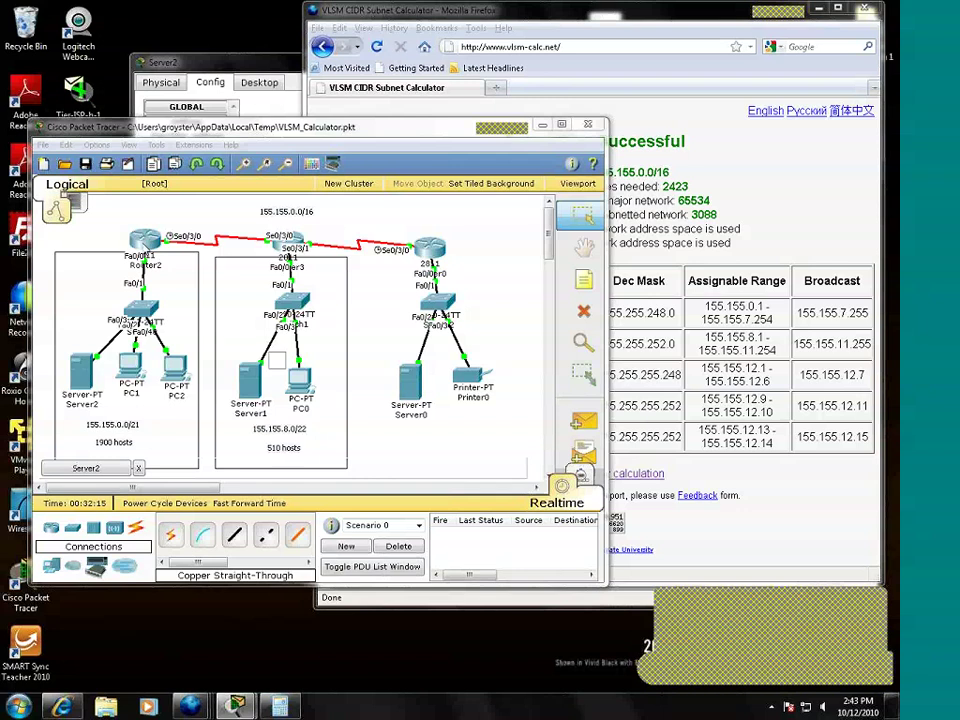
# Display Router2's routing table with 'sh ip route': only 155.155.0.0/21 and 155.155.12.12/30 are connected
pyautogui.click(145, 238)
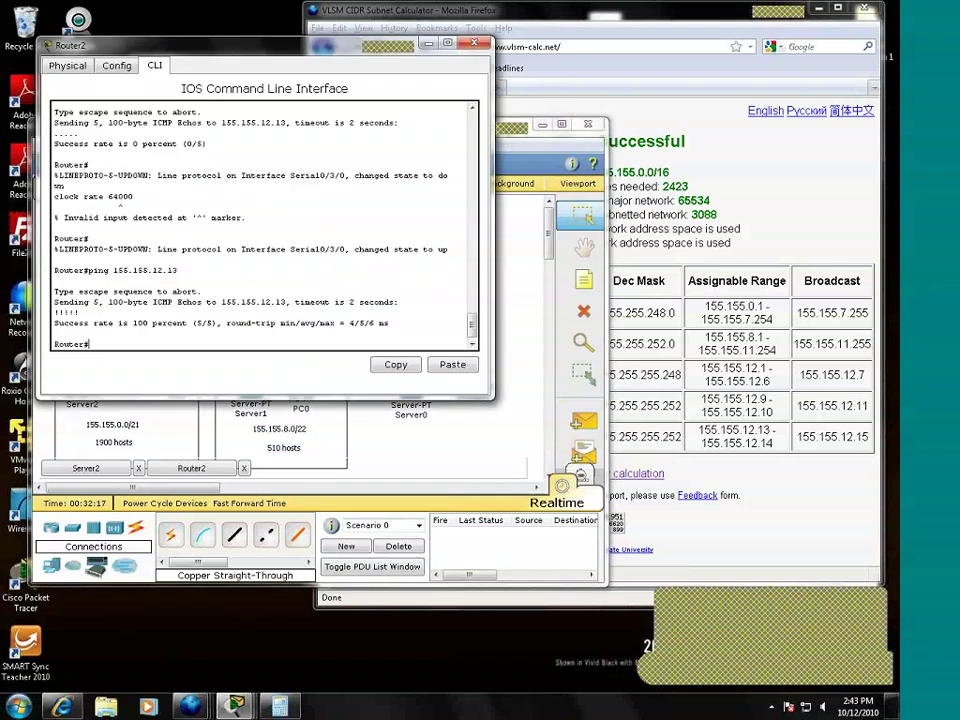
pyautogui.write('ip rou')
pyautogui.press('Return')
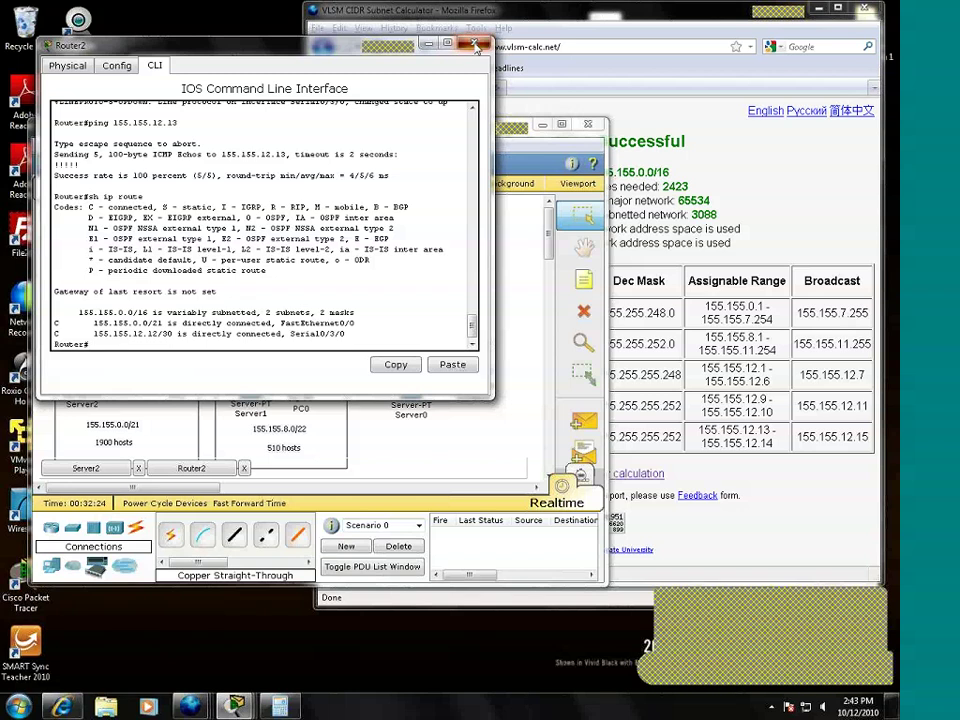
pyautogui.click(478, 47)
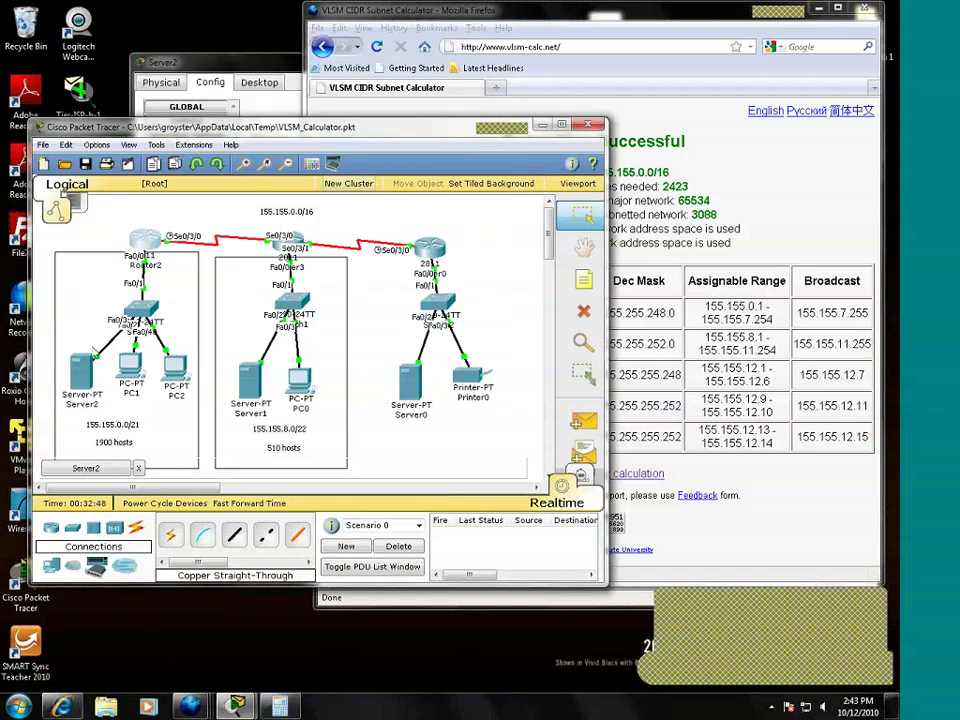
# Ping Server1 at 155.155.8.2 from PC1's command prompt; it fails with 100% loss
pyautogui.moveTo(250, 380)
pyautogui.click(134, 370)
pyautogui.click(422, 204)
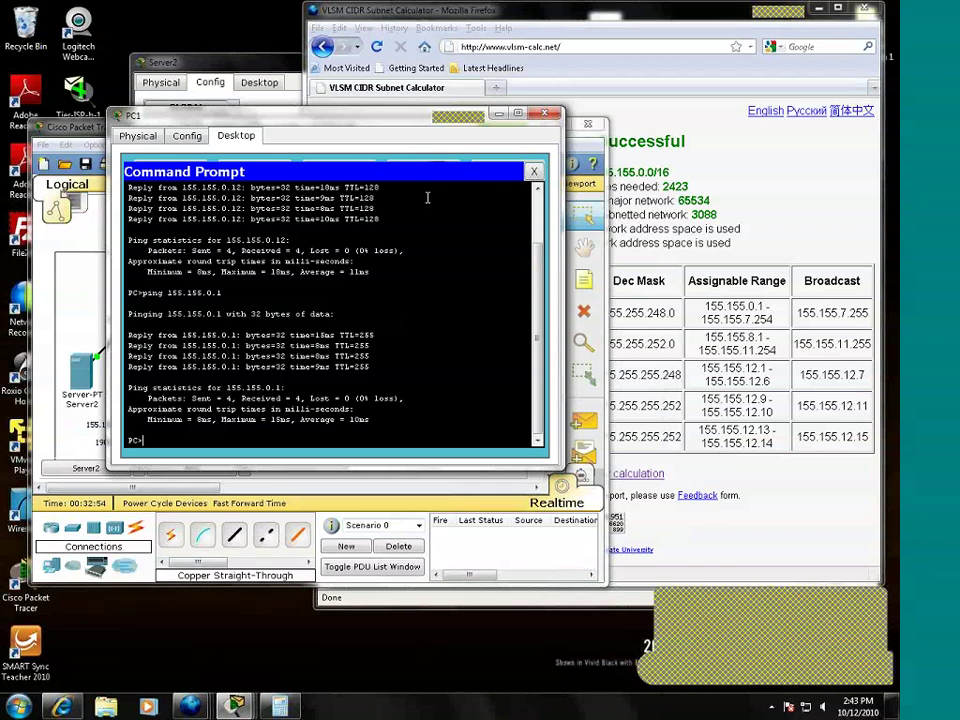
pyautogui.write('ping 155.155.0.2')
pyautogui.press('Return')
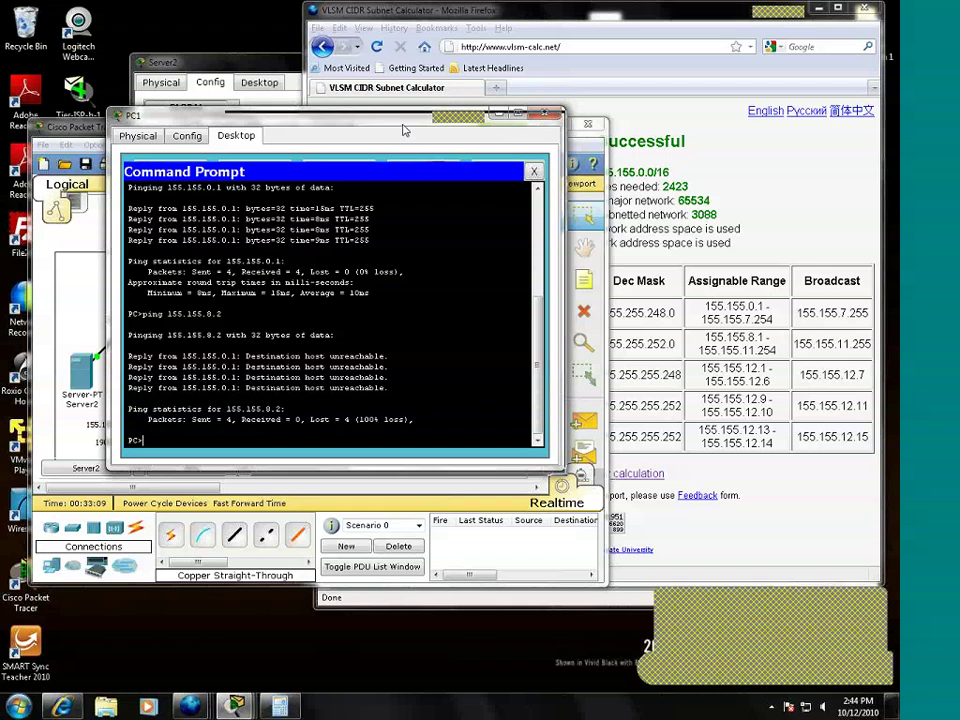
# Close PC1 and bring Router2's command line back up
pyautogui.moveTo(305, 97); pyautogui.dragTo(403, 80)
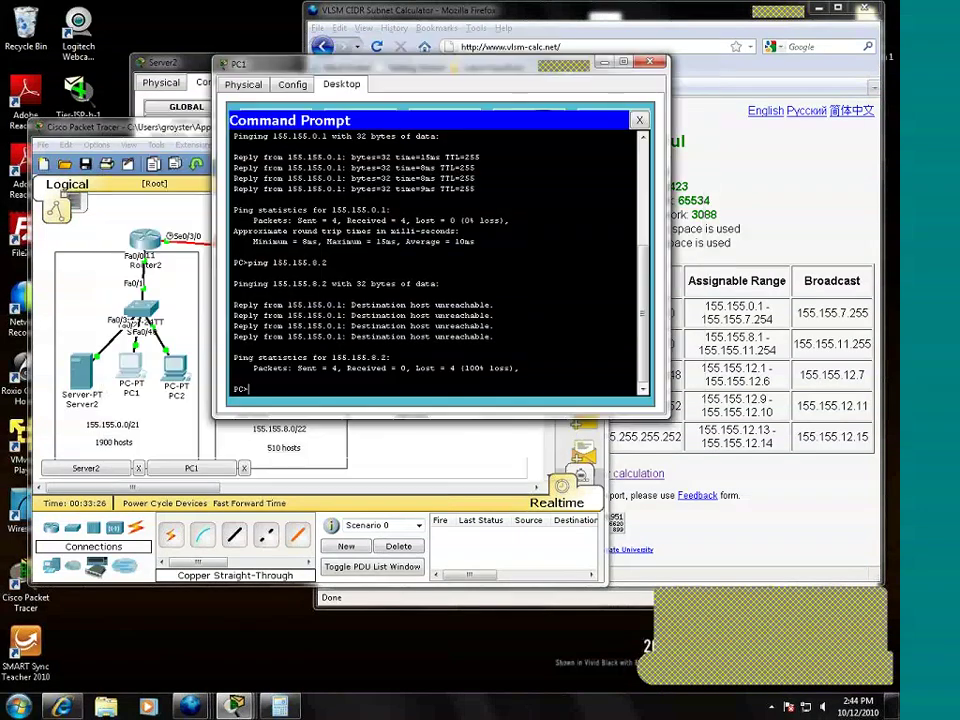
pyautogui.click(640, 120)
pyautogui.click(650, 62)
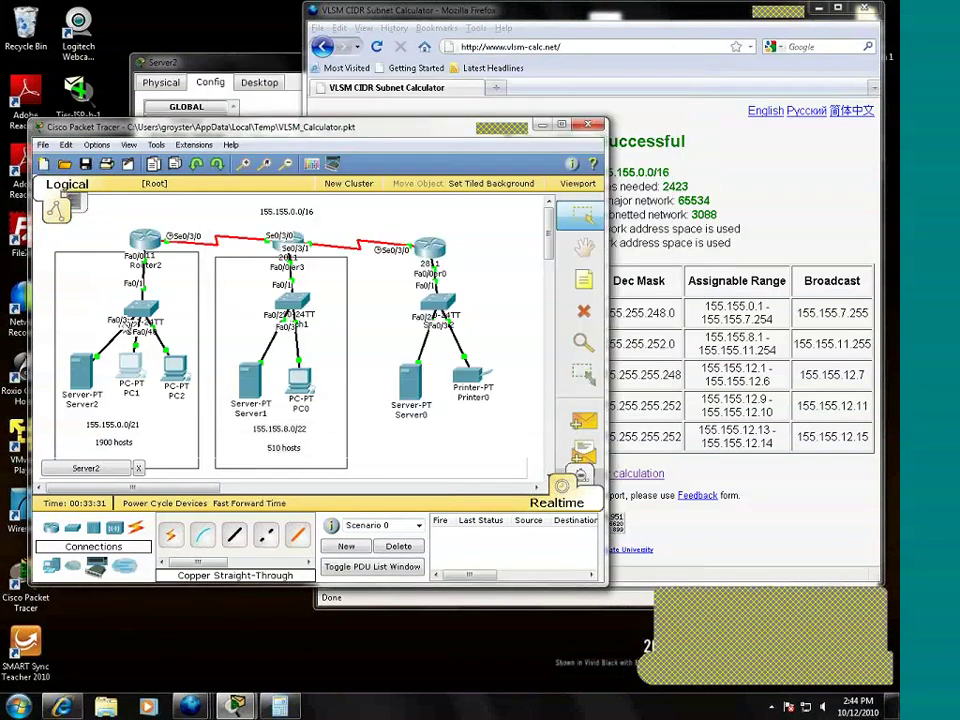
pyautogui.click(145, 238)
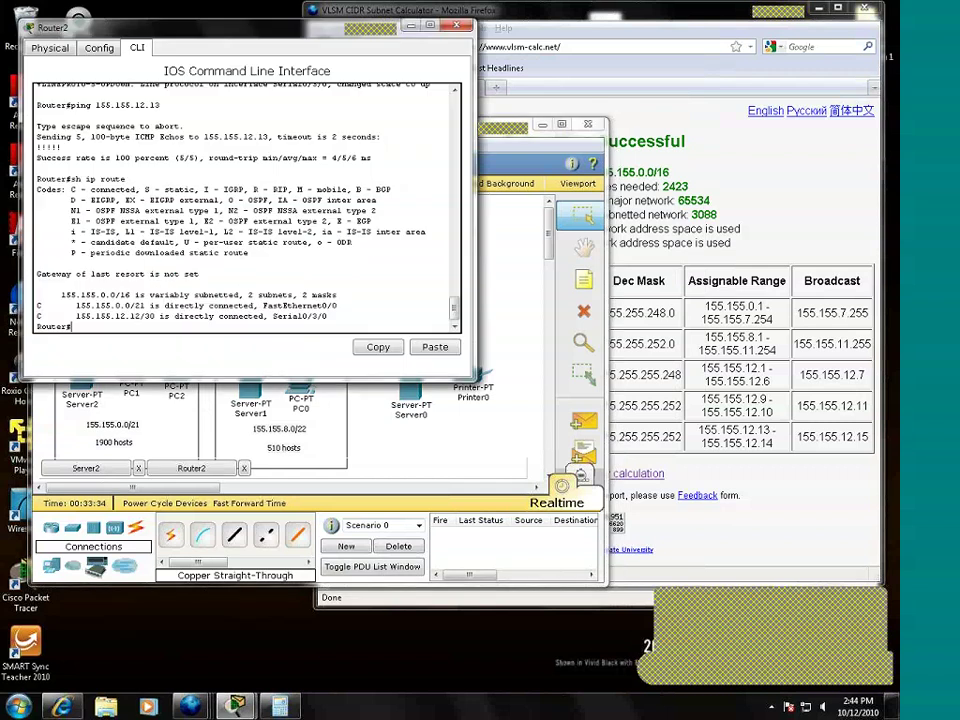